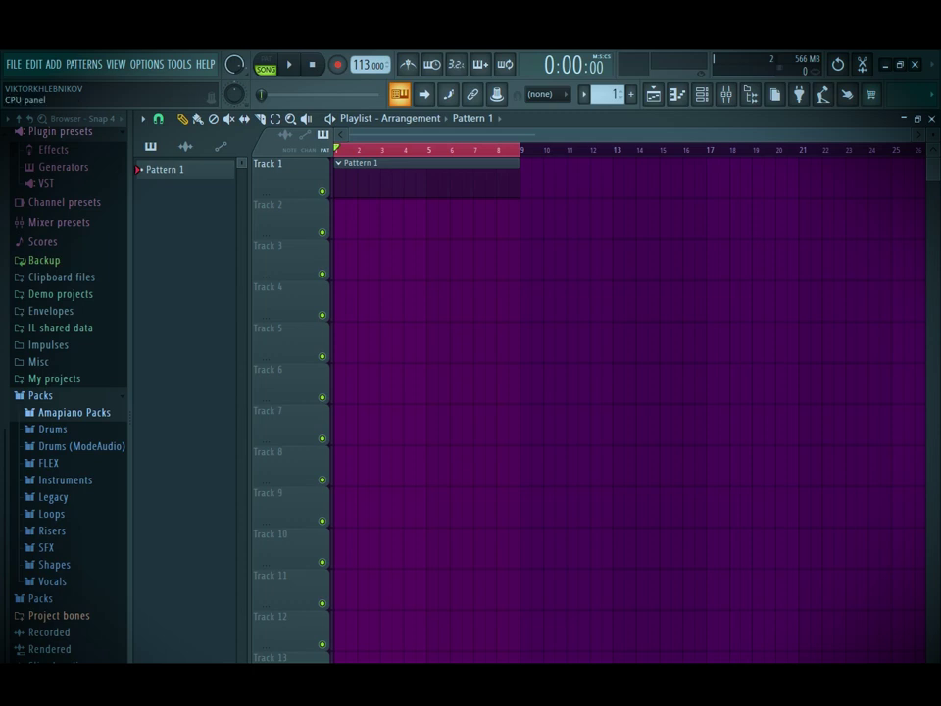
# Open the channel rack and add an SRX KEYBOARDS instrument channel
pyautogui.click(702, 95)
pyautogui.click(510, 179)
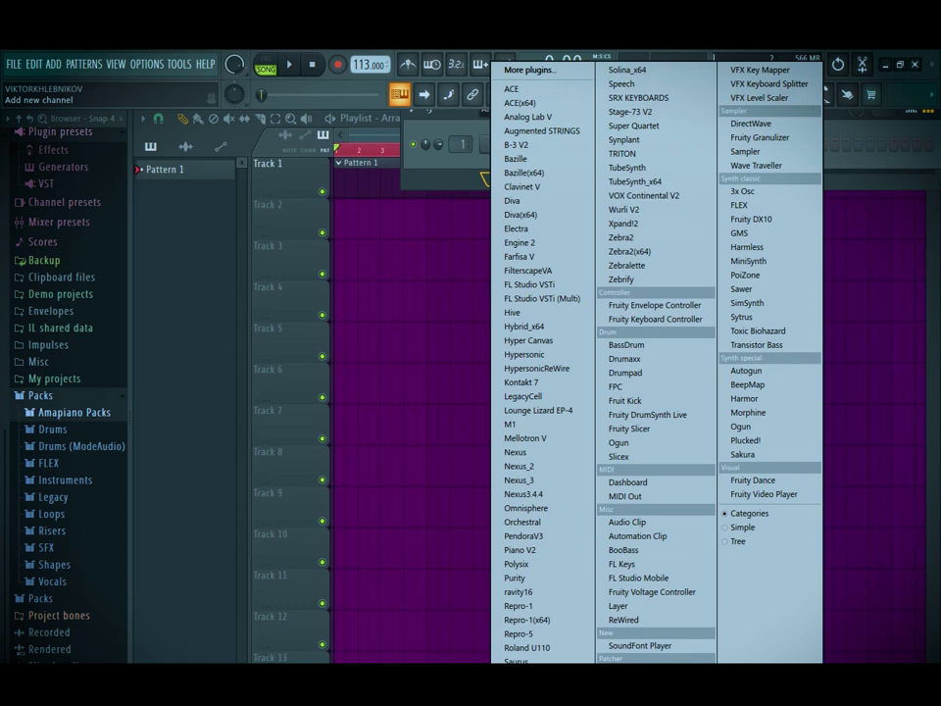
pyautogui.click(638, 97)
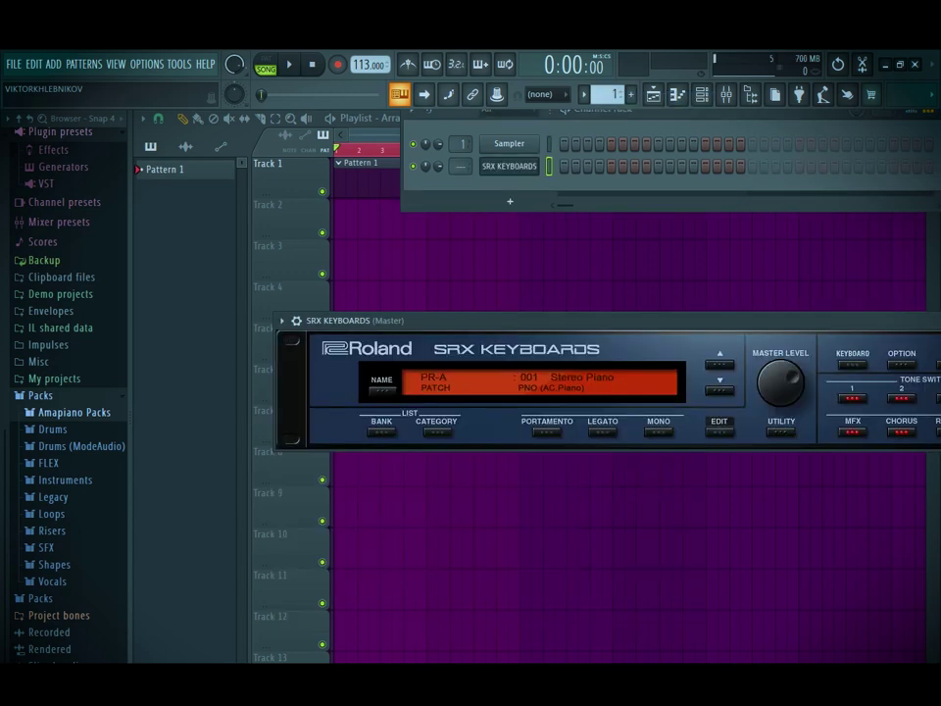
pyautogui.click(495, 201)
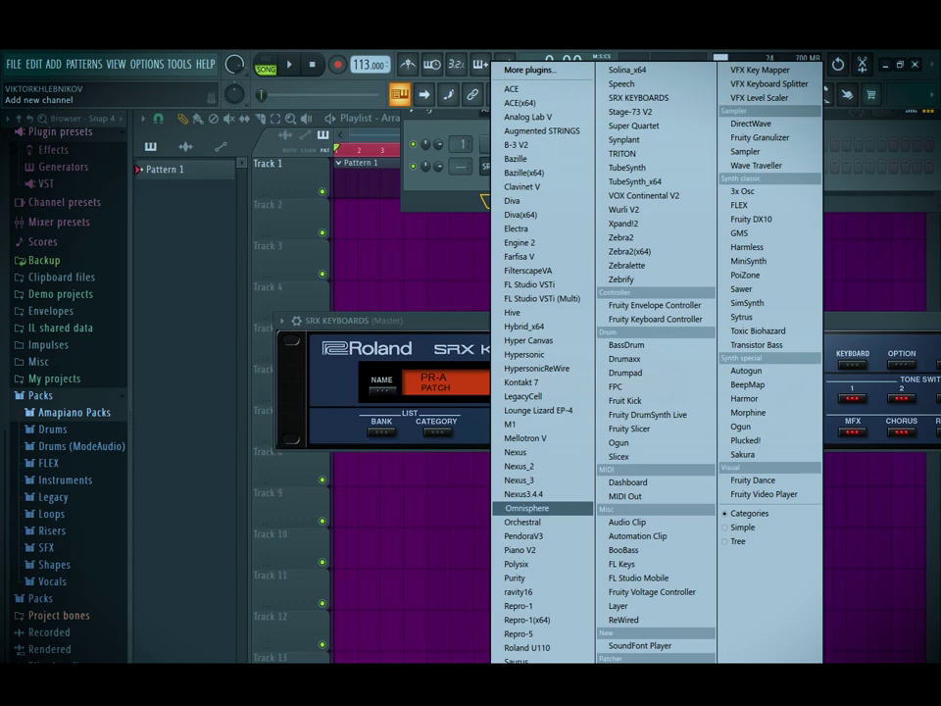
pyautogui.press('Escape')
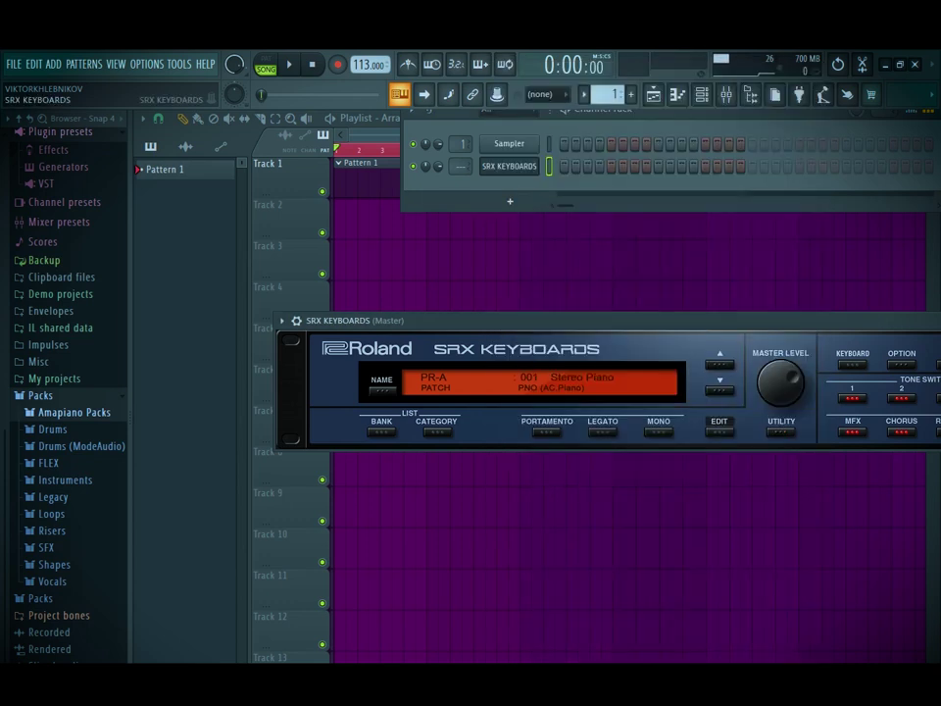
pyautogui.click(510, 201)
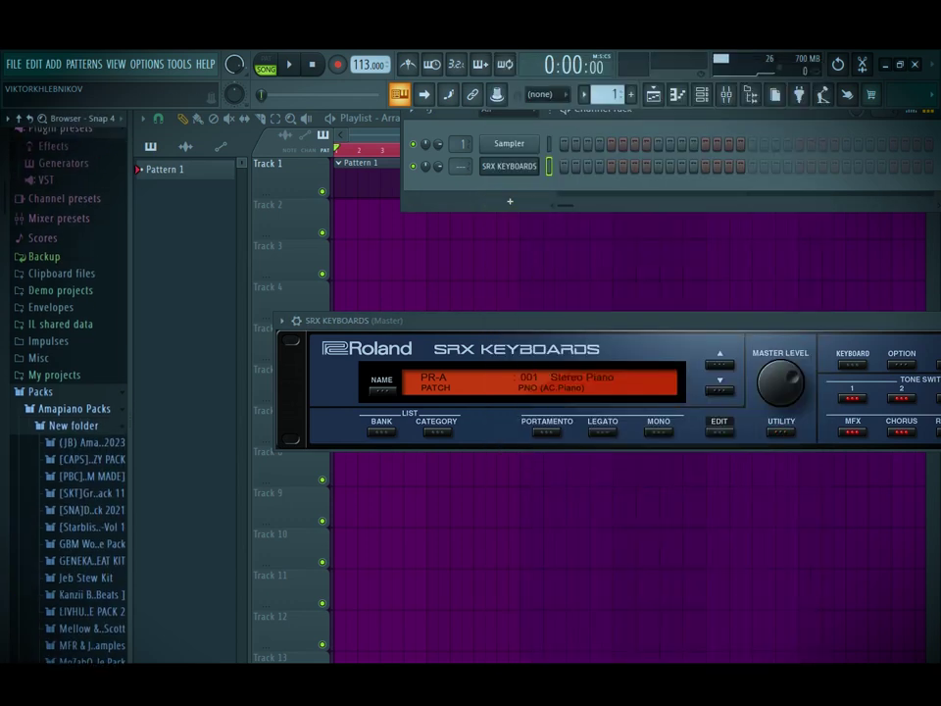
# Look through the sample packs inside Amapiano Packs, including the contents of the Tp_deemusiq folder
pyautogui.scroll(-12, 88, 446)
pyautogui.scroll(8, 93, 321)
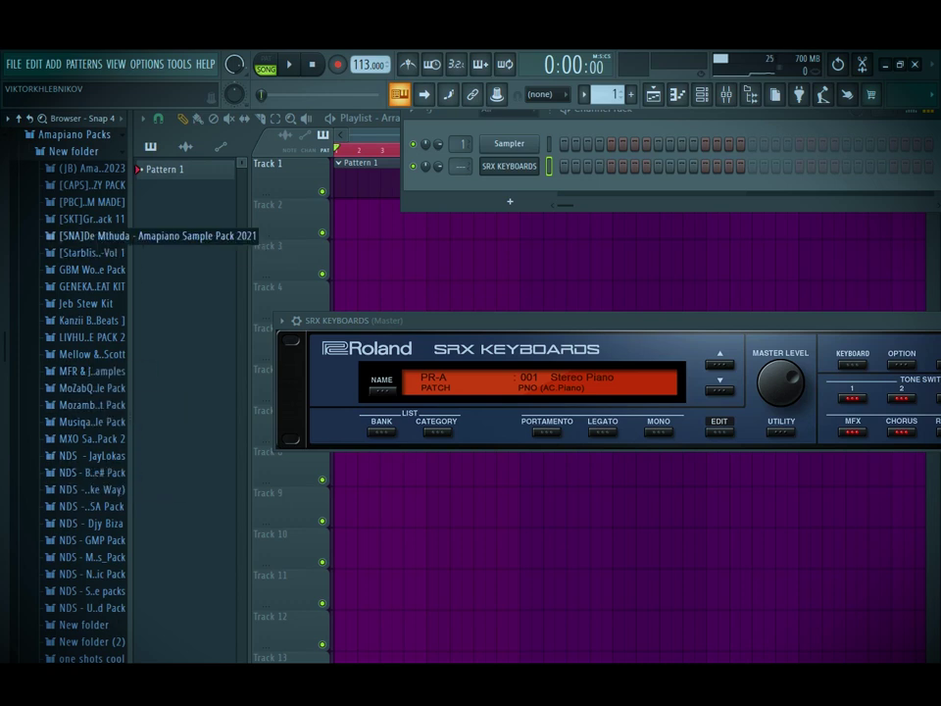
pyautogui.scroll(-8, 88, 245)
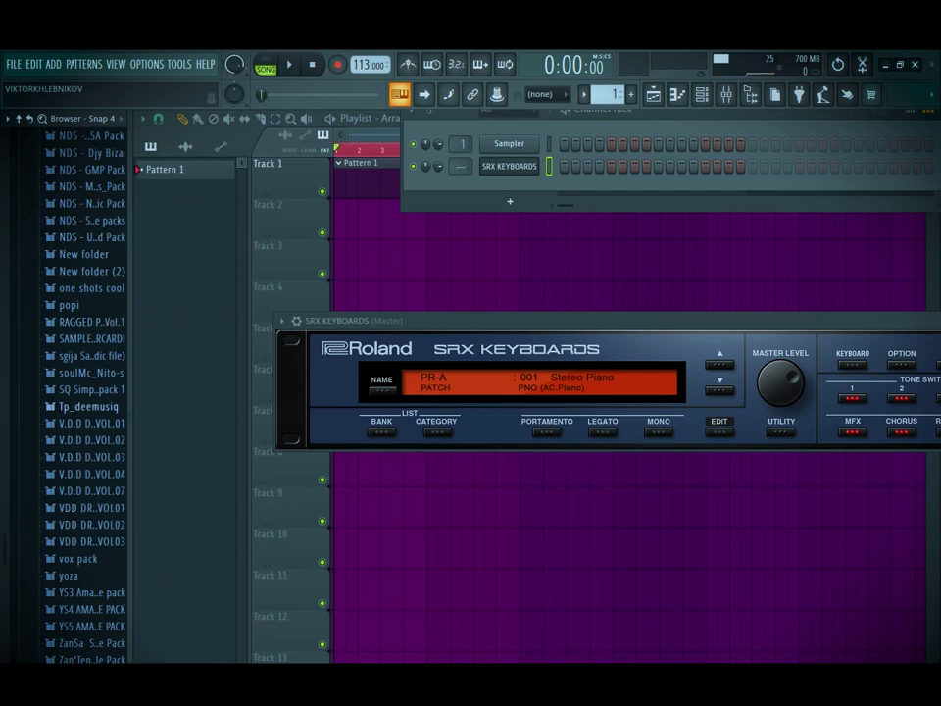
pyautogui.click(88, 406)
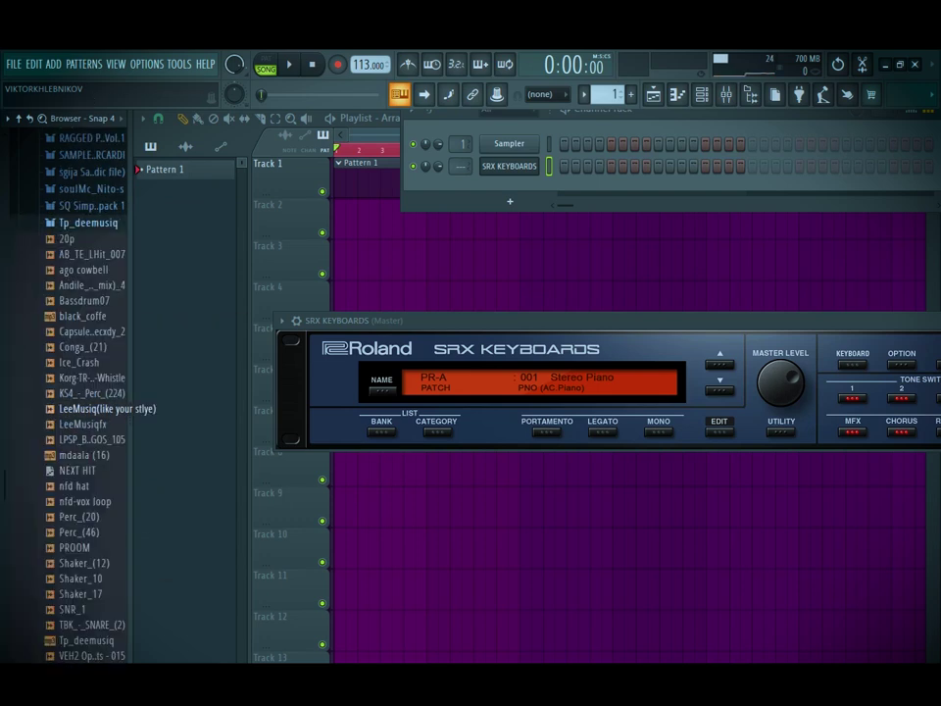
pyautogui.click(89, 224)
pyautogui.scroll(4, 98, 273)
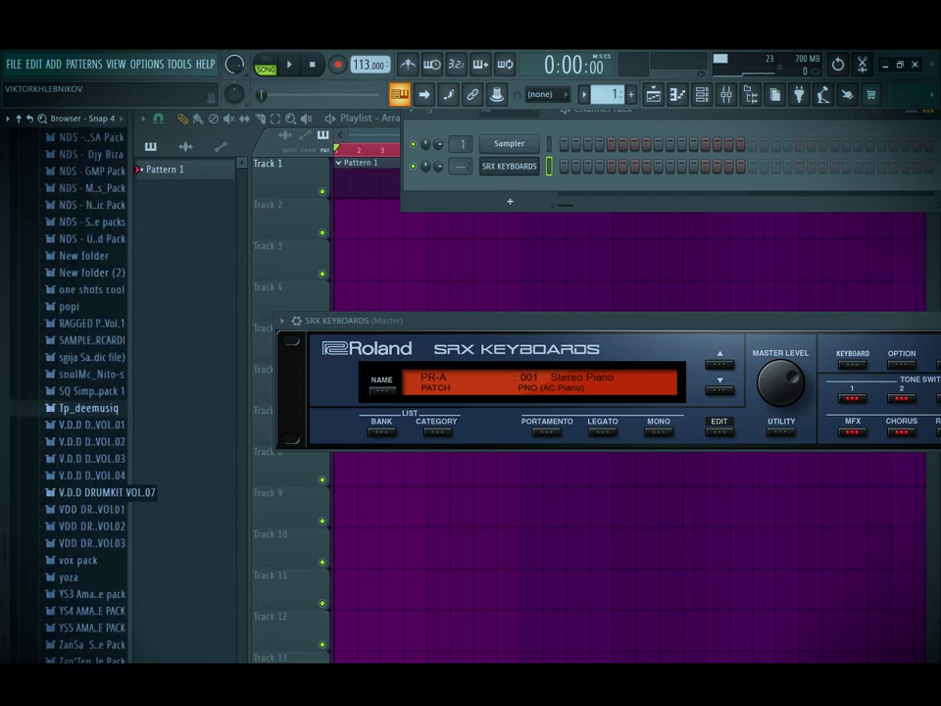
# Examine the contents of the (JB) Amapiano,Sgija, Bique Bundle 2023 and the Grootman Percussion Sample pack 11
pyautogui.scroll(4, 88, 412)
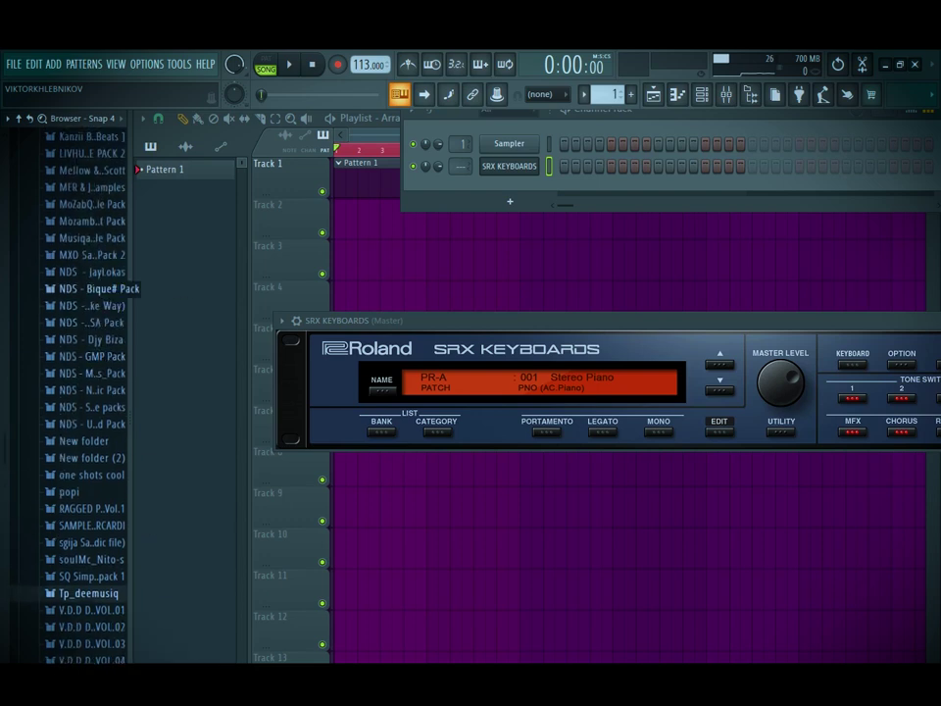
pyautogui.scroll(-3, 69, 373)
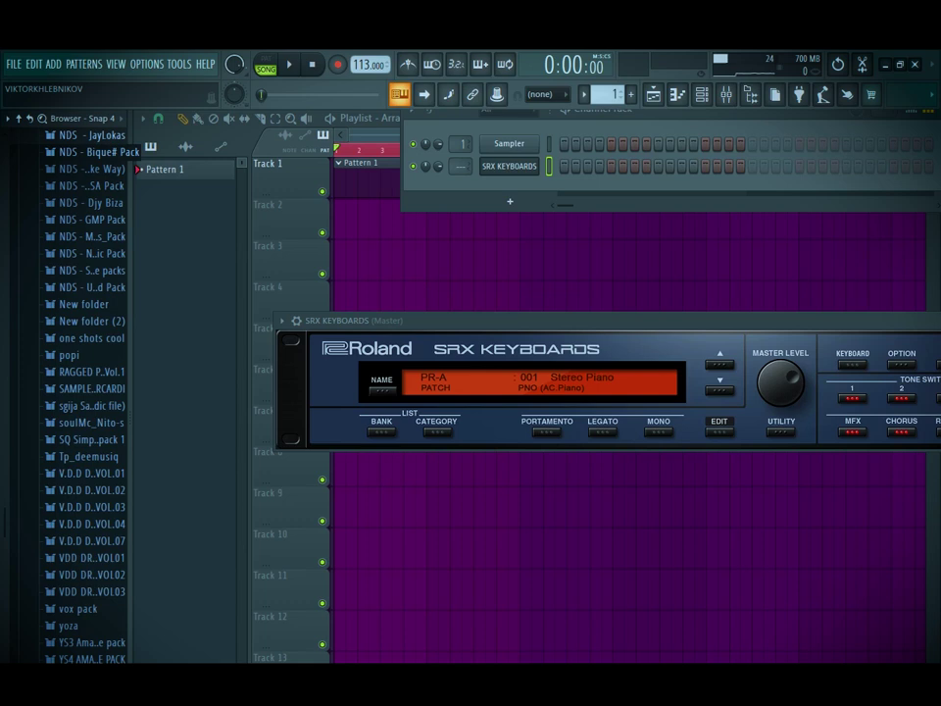
pyautogui.scroll(8, 73, 392)
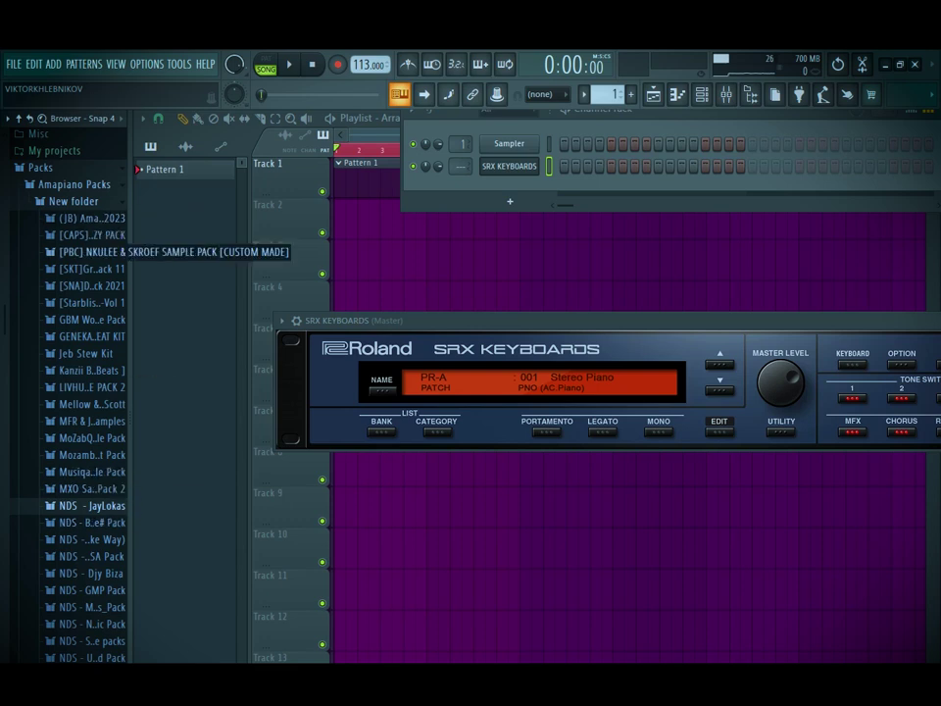
pyautogui.click(98, 217)
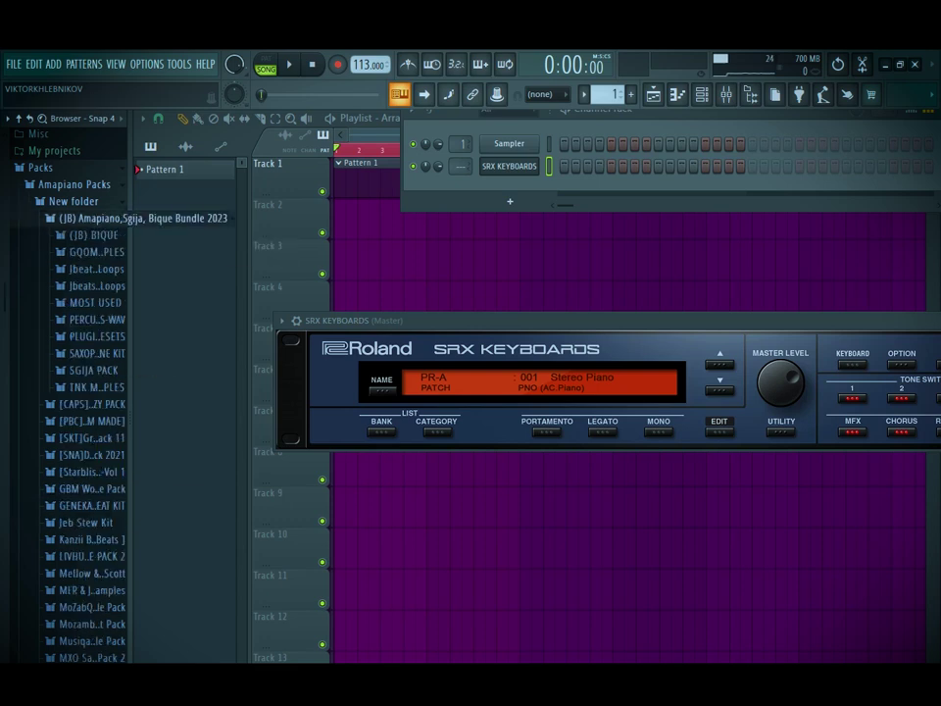
pyautogui.click(98, 218)
pyautogui.click(98, 269)
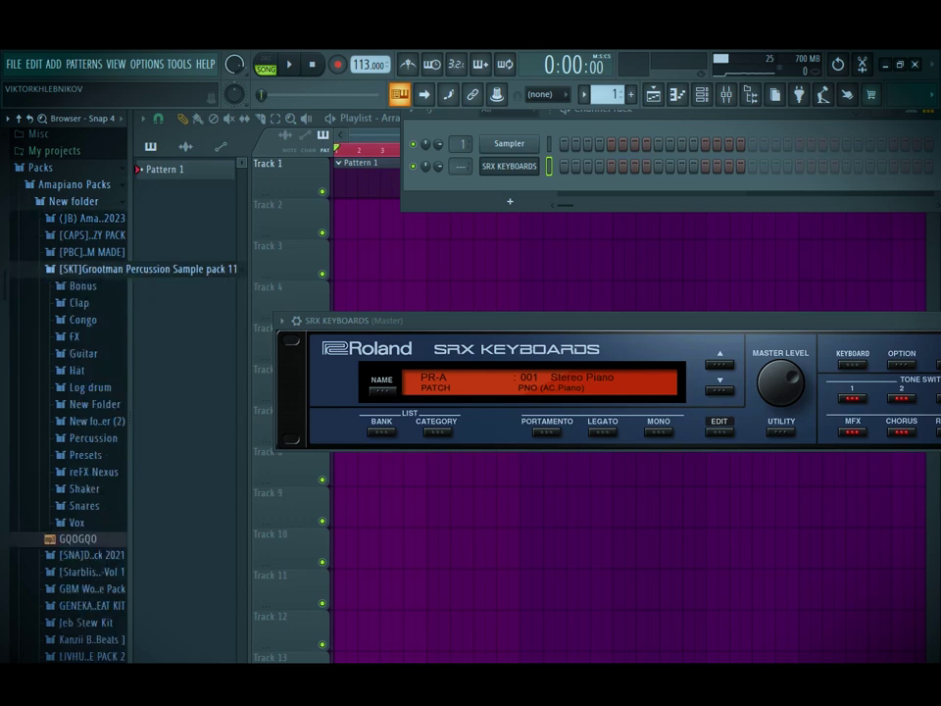
pyautogui.click(98, 268)
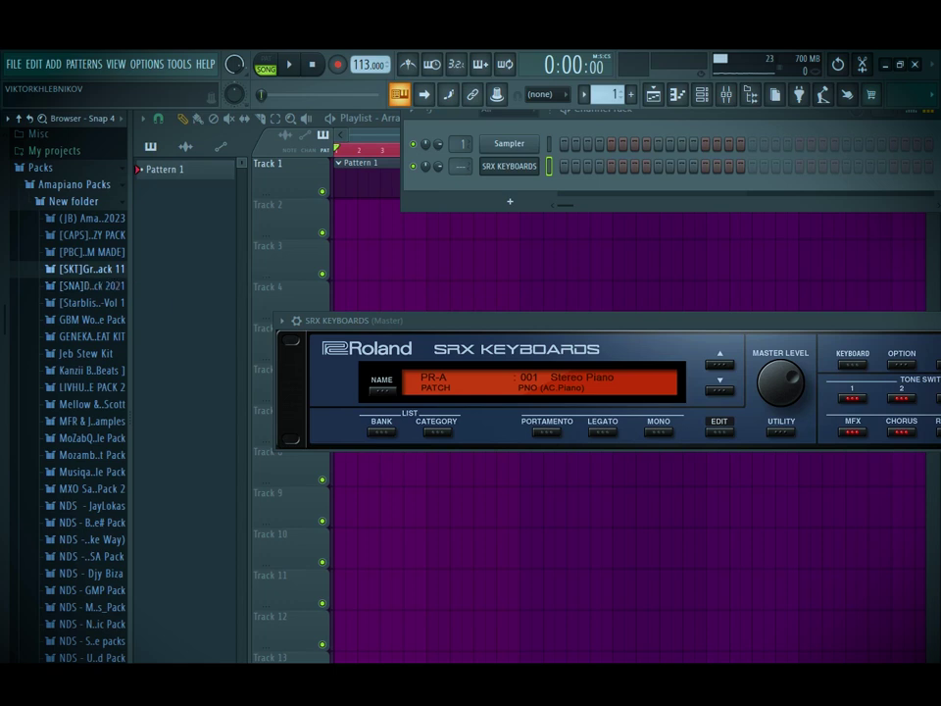
# Clone the SRX KEYBOARDS channel and delete both copies from the channel rack
pyautogui.rightClick(538, 163)
pyautogui.click(564, 293)
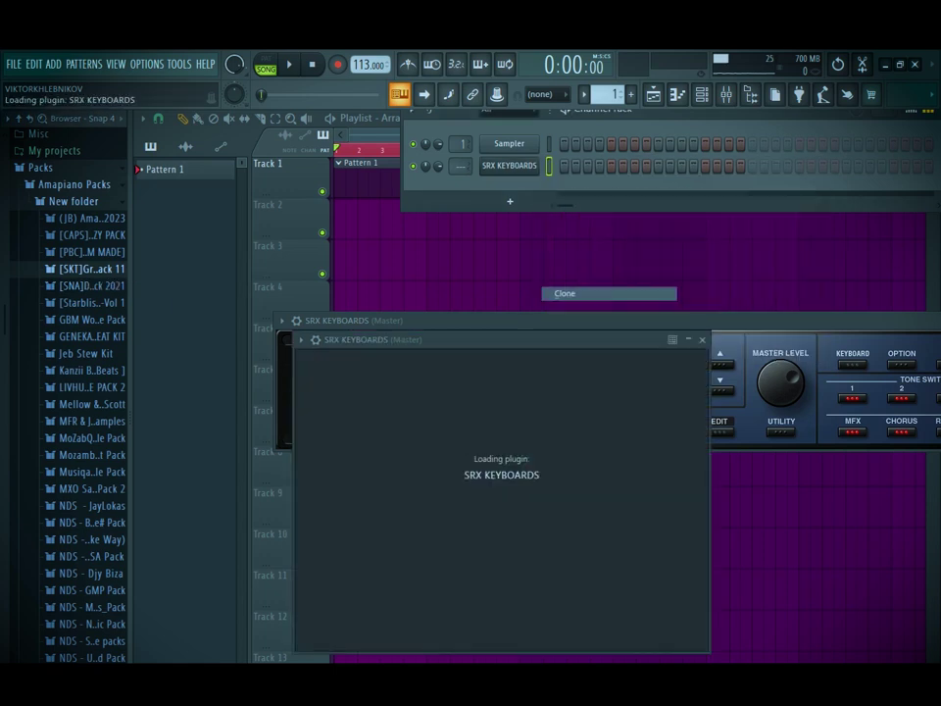
pyautogui.rightClick(539, 160)
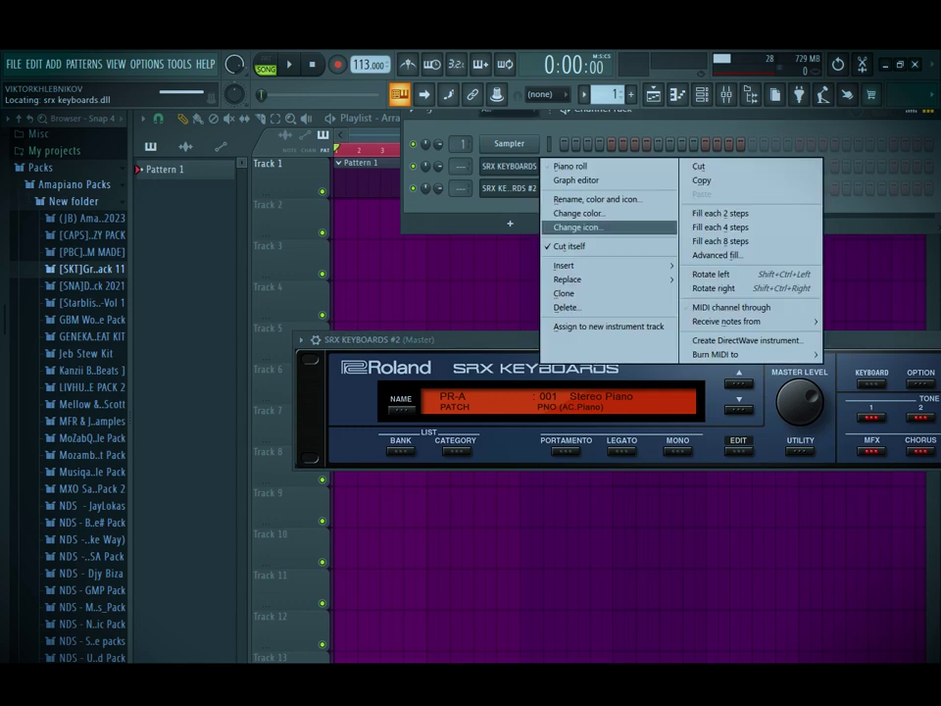
pyautogui.click(566, 307)
pyautogui.rightClick(535, 163)
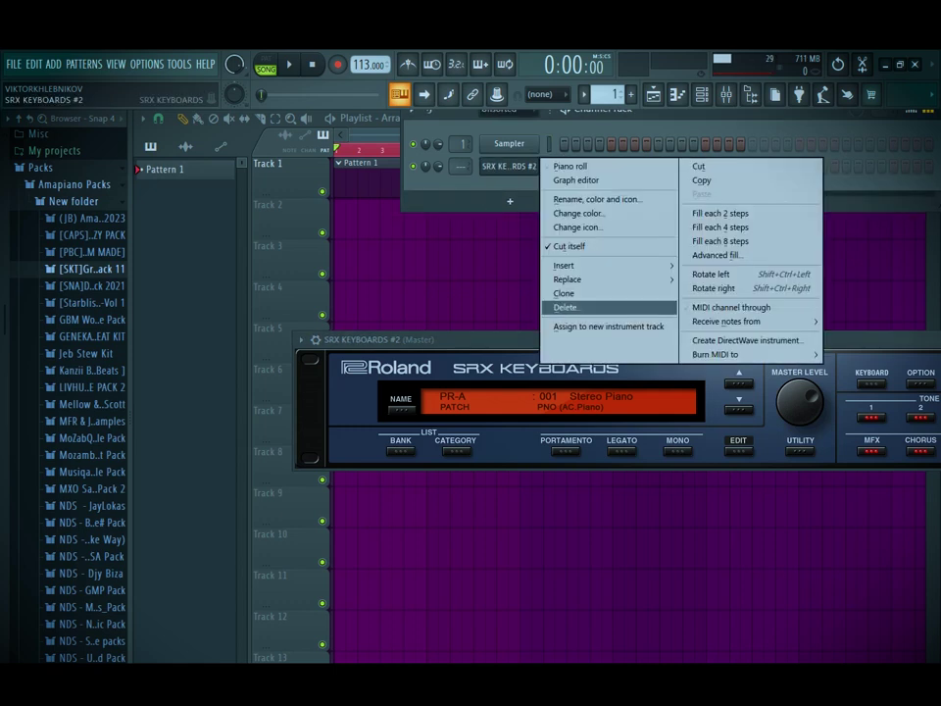
pyautogui.click(566, 307)
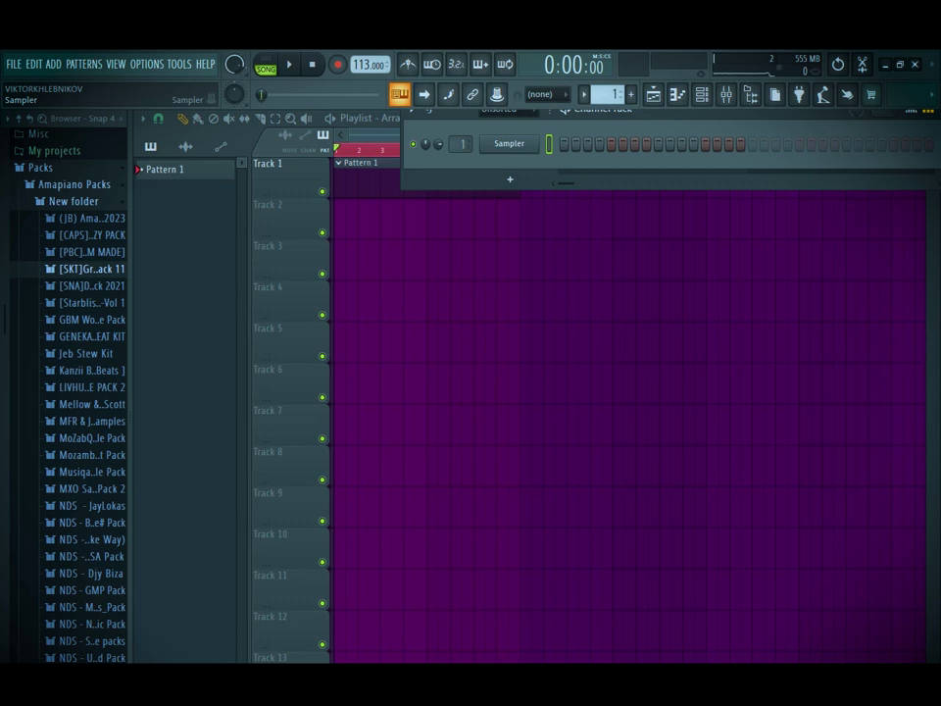
pyautogui.click(510, 179)
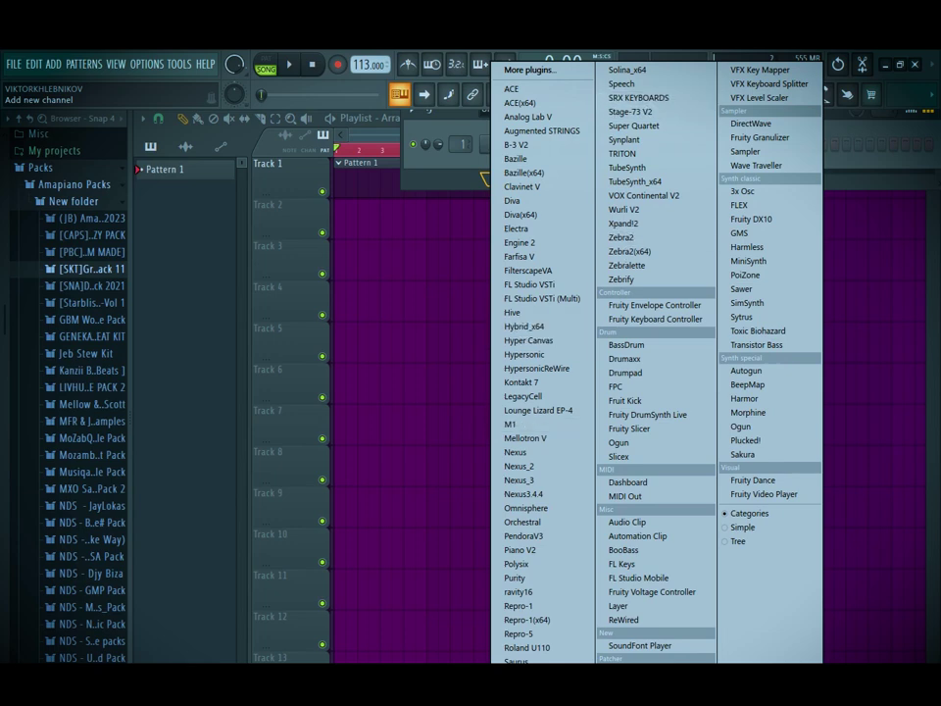
pyautogui.click(378, 179)
pyautogui.scroll(-6, 90, 320)
pyautogui.scroll(-6, 98, 446)
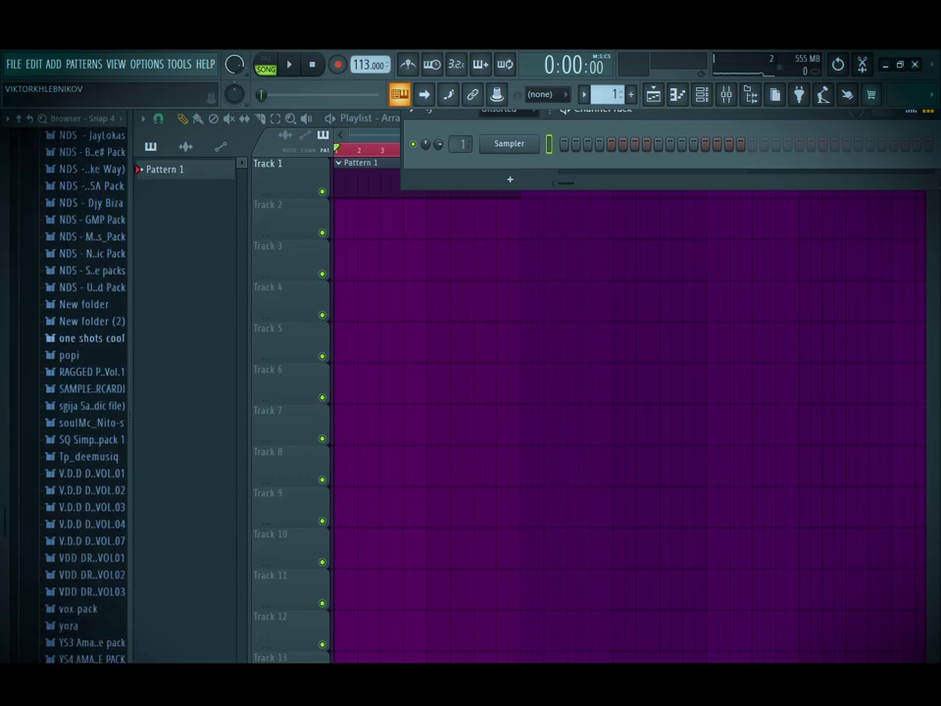
pyautogui.scroll(6, 99, 446)
pyautogui.scroll(5, 88, 310)
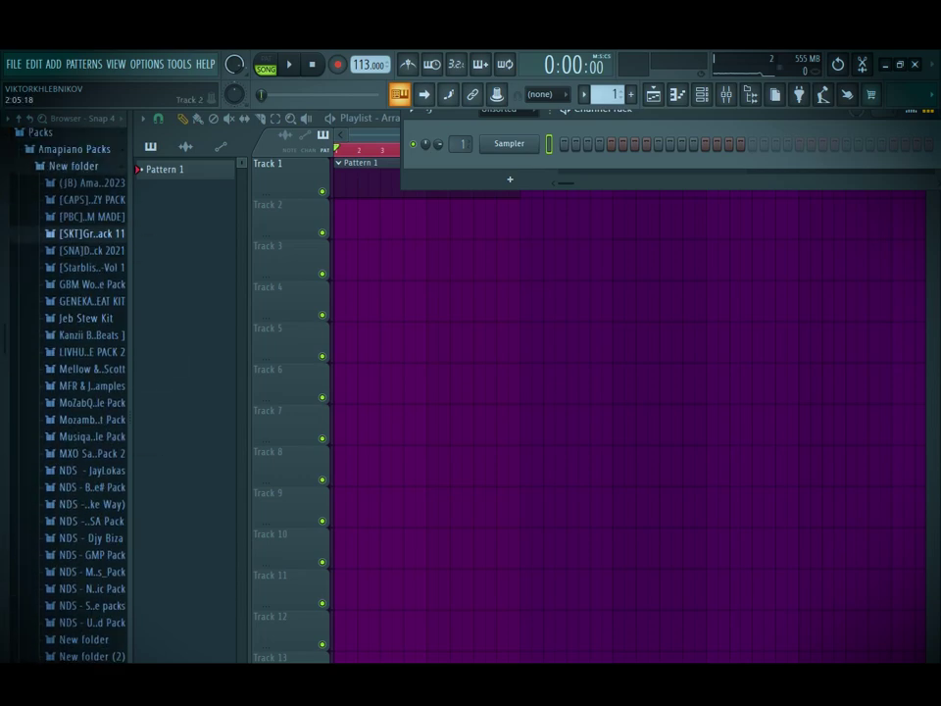
# Move the channel rack lower and load Zan's Kick from the NDS - JayLokas pack's Kickz folder into the Sampler channel
pyautogui.moveTo(608, 112); pyautogui.dragTo(594, 290)
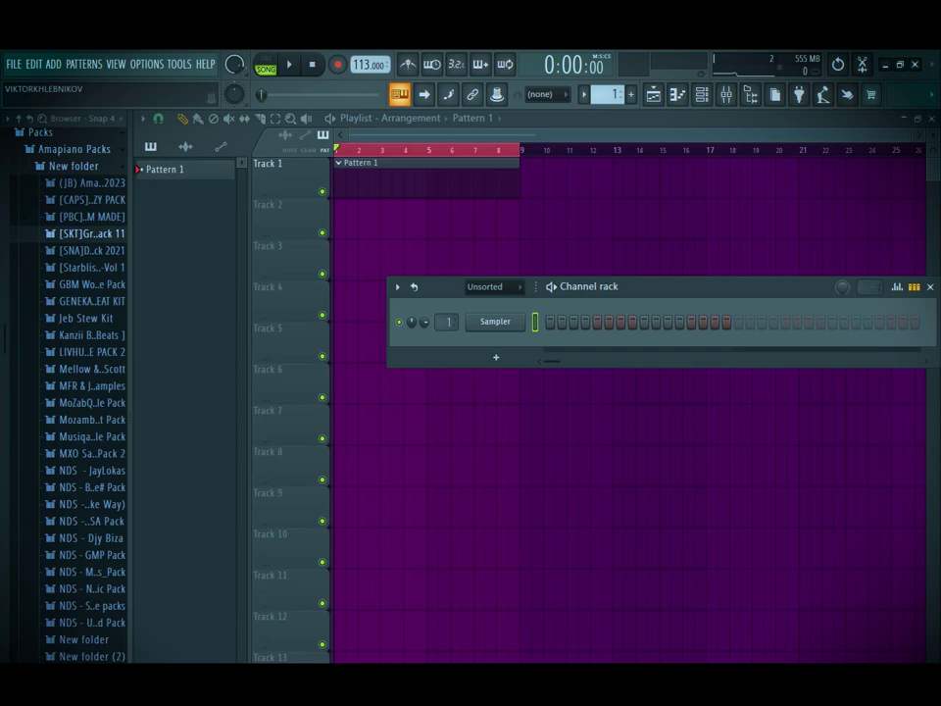
pyautogui.scroll(-10, 85, 368)
pyautogui.scroll(10, 85, 368)
pyautogui.click(93, 469)
pyautogui.click(77, 169)
pyautogui.click(87, 338)
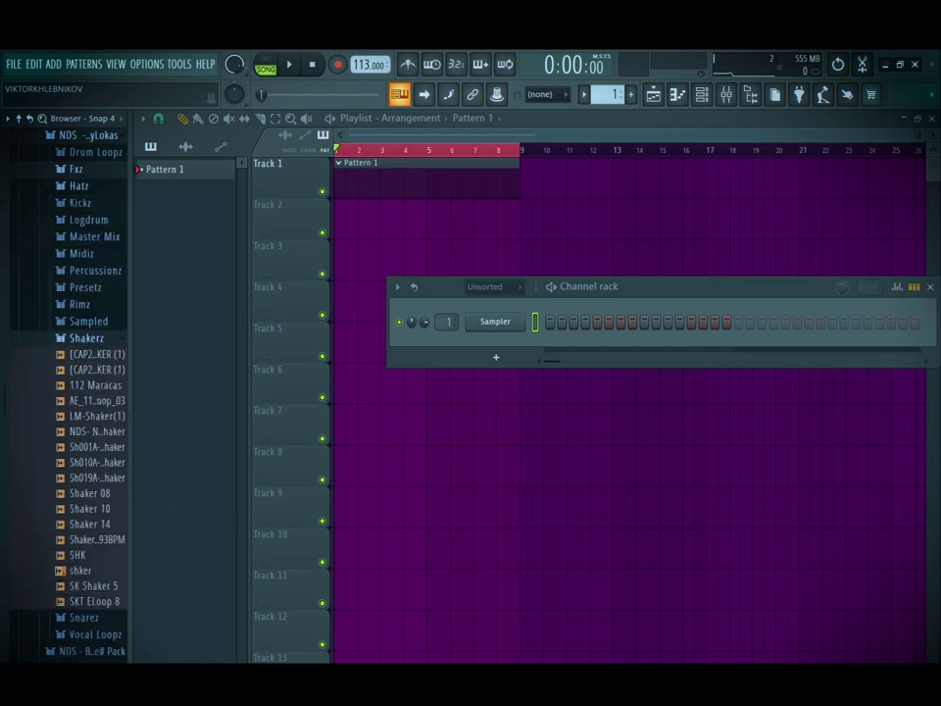
pyautogui.click(80, 203)
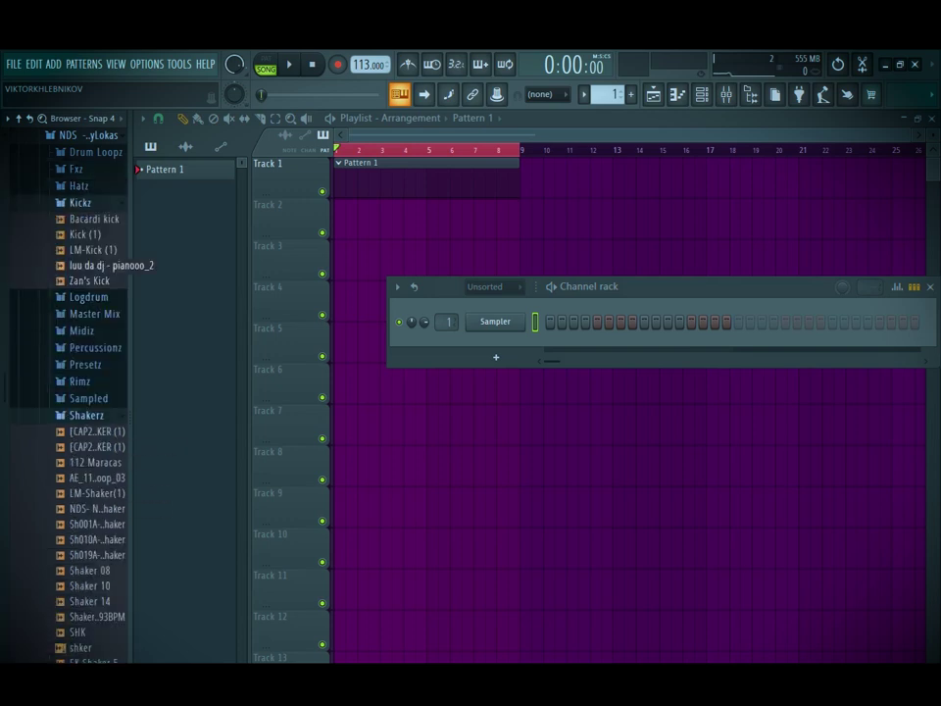
pyautogui.moveTo(479, 351); pyautogui.dragTo(509, 322)
# Program Zan's Kick during song playback with hits on steps 1, 5, 7, 10, 13, 17, 21, 23 and 27
pyautogui.rightClick(519, 319)
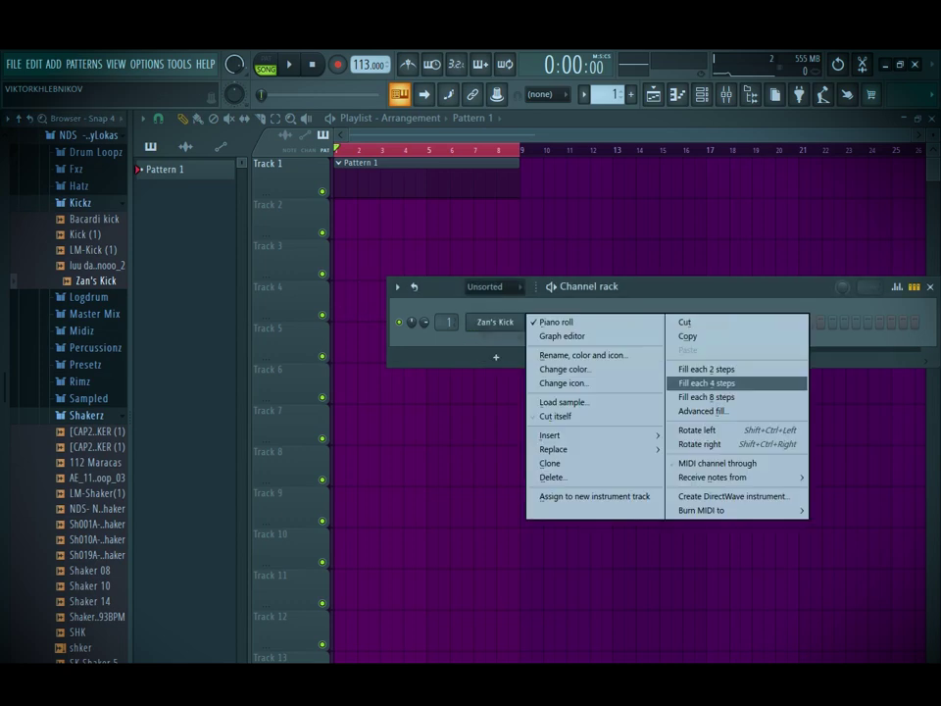
pyautogui.click(707, 383)
pyautogui.press('space')
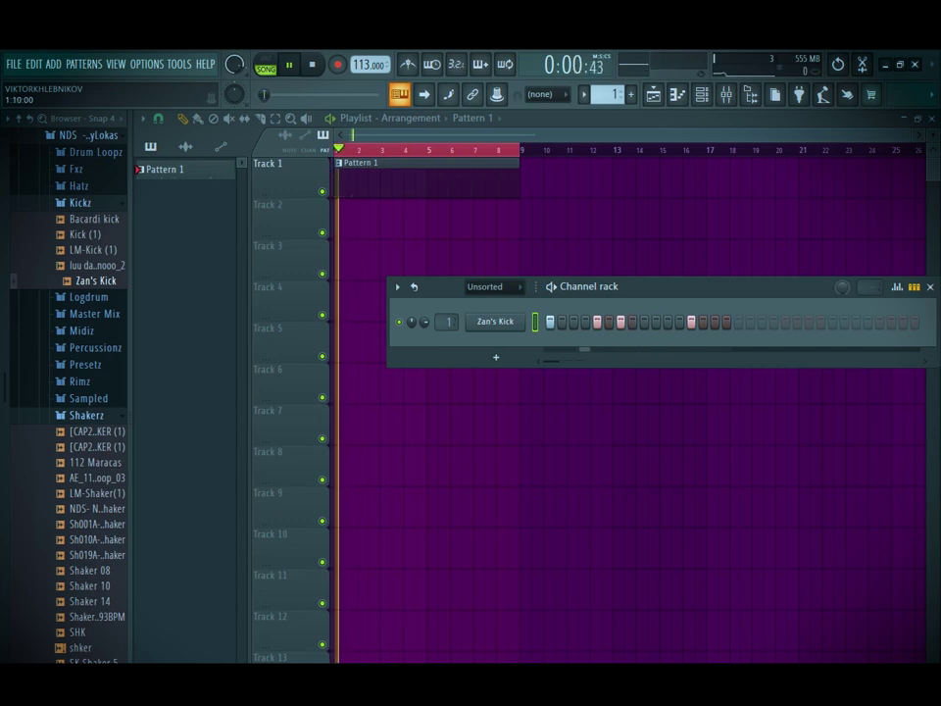
pyautogui.rightClick(497, 322)
pyautogui.click(565, 322)
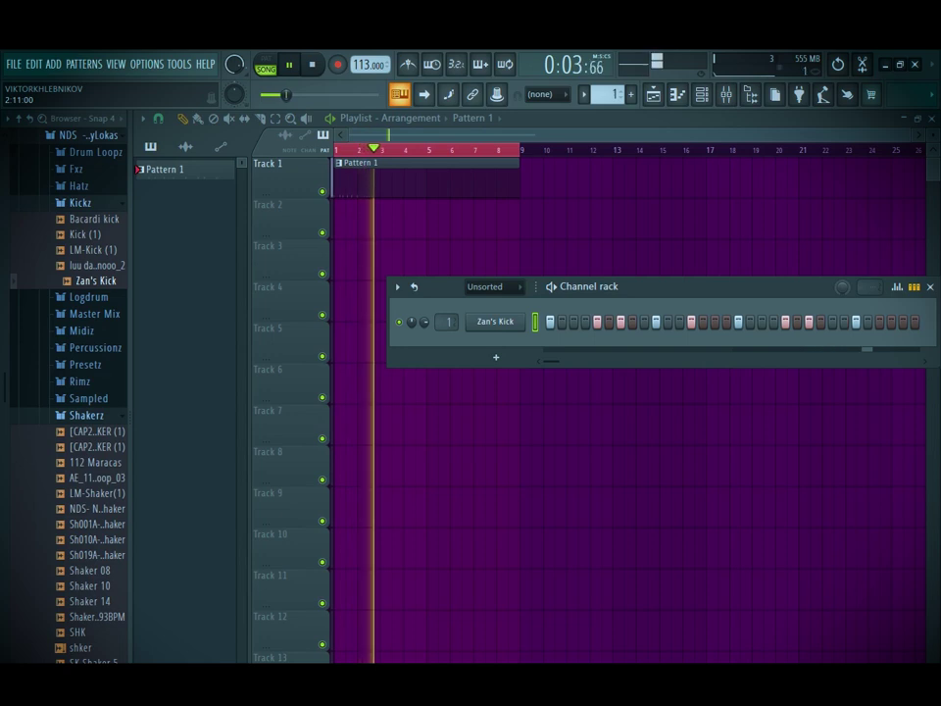
# Move the last kick hit to step 26 in the piano roll and repeat the two-bar kick pattern across eight bars
pyautogui.rightClick(520, 320)
pyautogui.click(555, 323)
pyautogui.scroll(5, 313, 269)
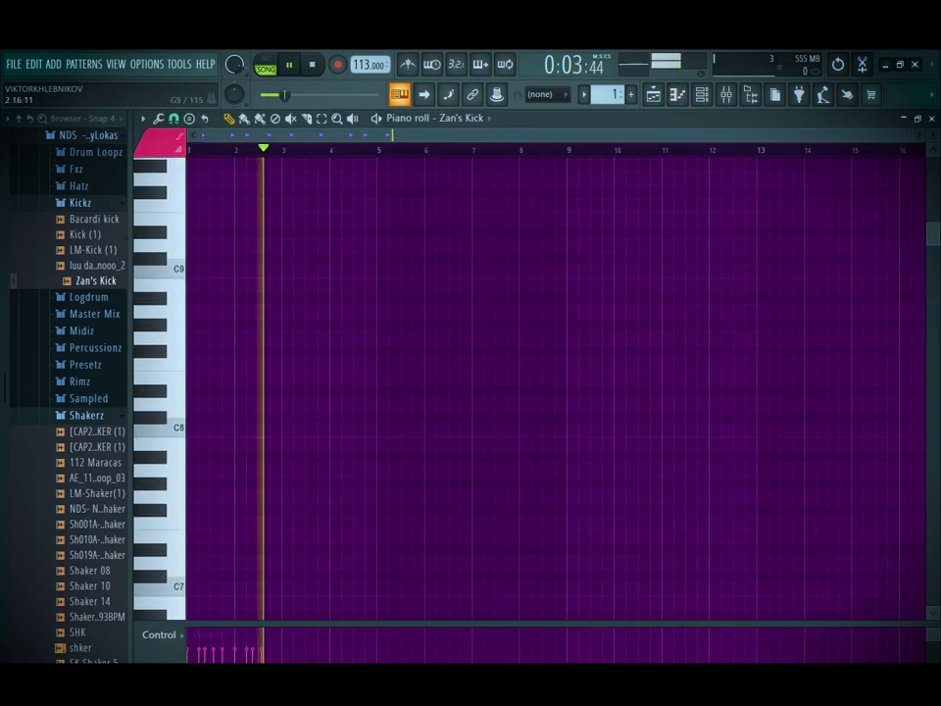
pyautogui.hotkey('ctrl', 'b')
pyautogui.hotkey('ctrl', 'b')
pyautogui.hotkey('ctrl', 'b')
pyautogui.hotkey('ctrl', 'd')
# Audition loops in the pack's Drum Loopz folder and load JB LOOP 6 into a new Slicex channel
pyautogui.click(702, 95)
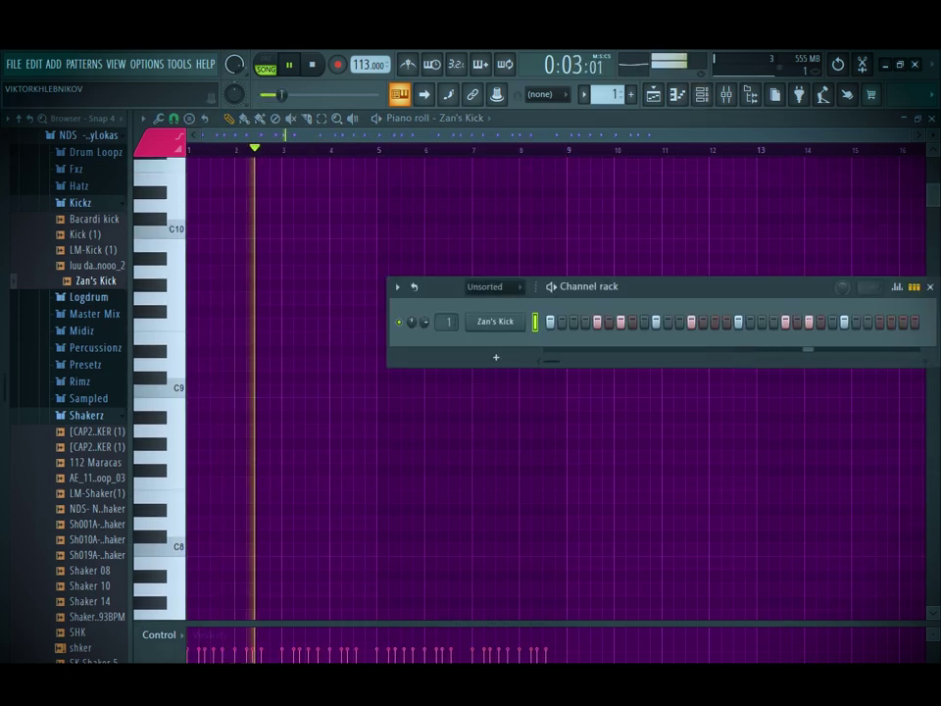
pyautogui.click(80, 203)
pyautogui.click(96, 152)
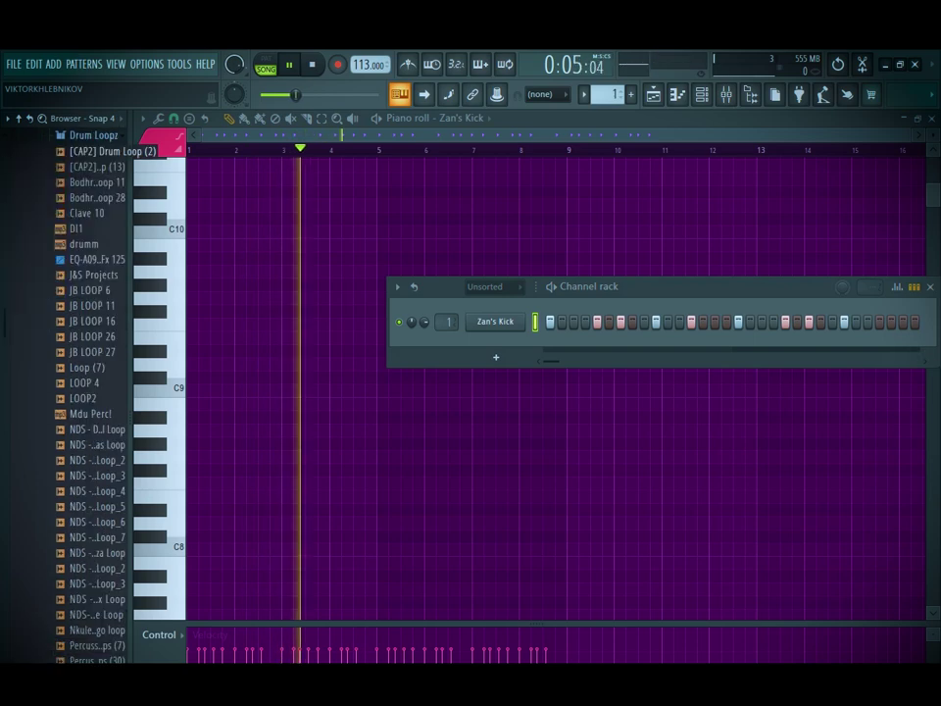
pyautogui.click(93, 213)
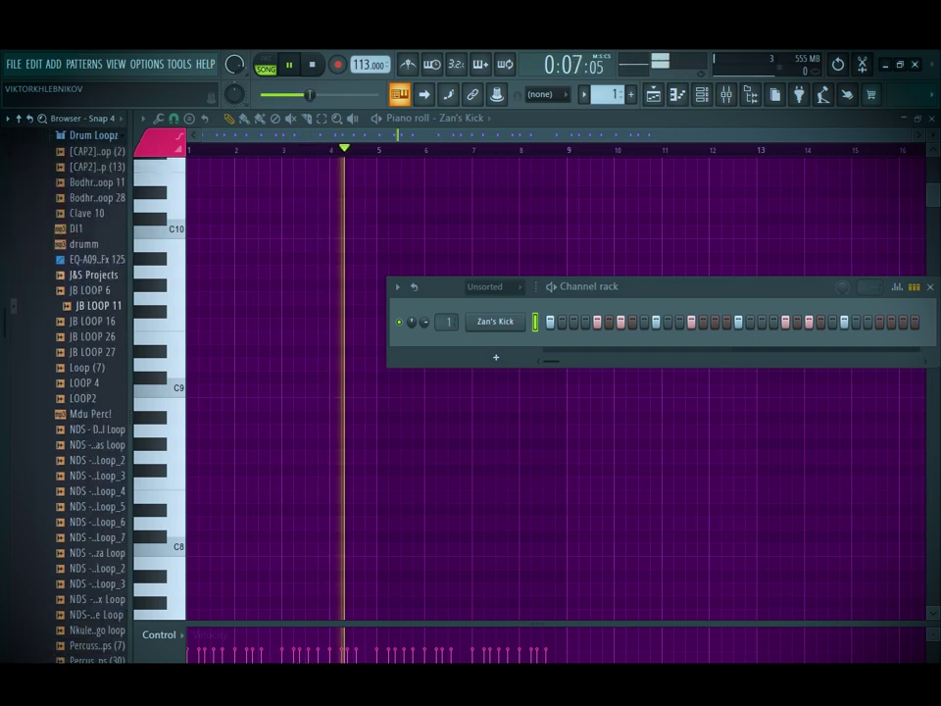
pyautogui.click(96, 290)
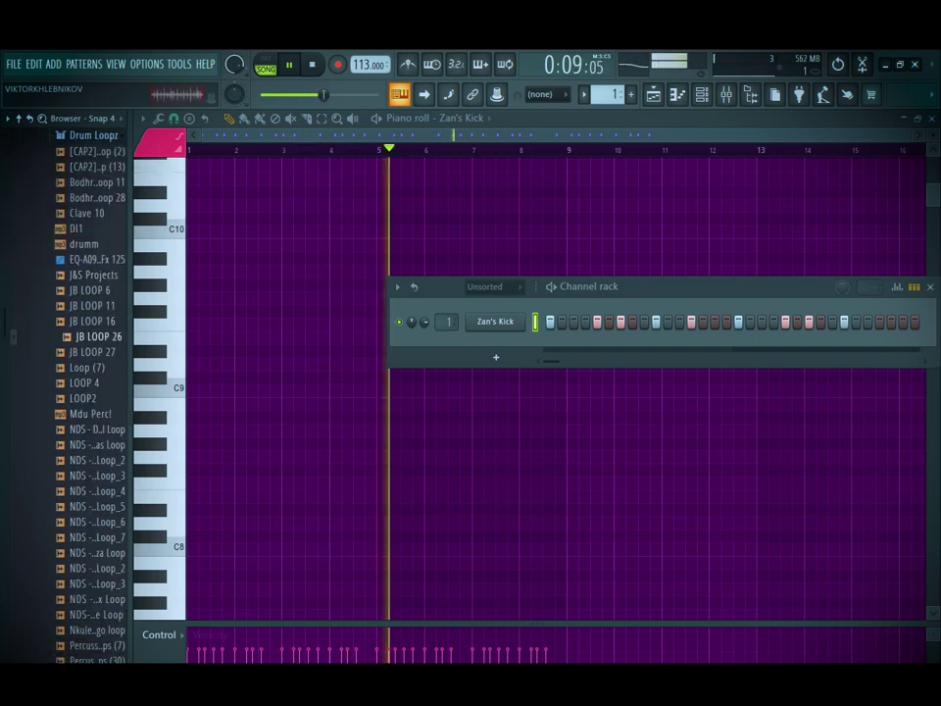
pyautogui.rightClick(98, 288)
pyautogui.click(162, 412)
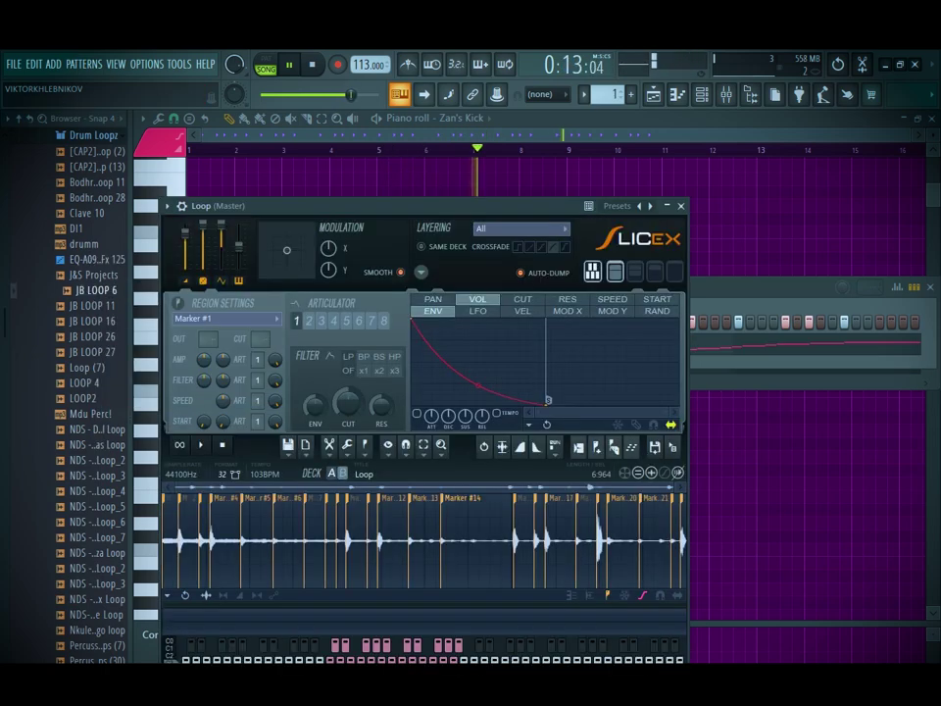
# Close the Slicex window and delete all notes from the Loop channel's piano roll
pyautogui.click(681, 206)
pyautogui.click(579, 343)
pyautogui.hotkey('ctrl', 'a')
pyautogui.press('Delete')
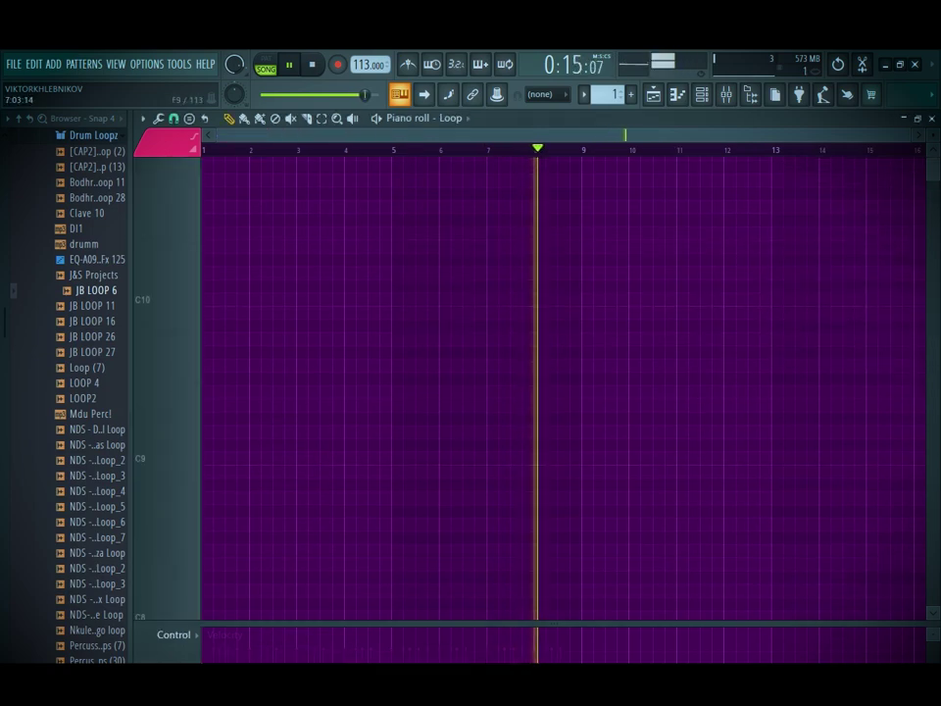
# Try out a G5 slice note in bar 1 of the Loop channel, auditioning it during song playback
pyautogui.scroll(-15, 496, 389)
pyautogui.press('space')
pyautogui.press('space')
pyautogui.click(240, 414)
pyautogui.press('space')
pyautogui.scroll(4, 224, 414)
pyautogui.press('space')
pyautogui.moveTo(266, 135); pyautogui.dragTo(250, 135)
pyautogui.click(254, 414)
pyautogui.press('space')
pyautogui.rightClick(265, 414)
# Set the note colour for the Loop channel's slices to Deck A
pyautogui.click(178, 150)
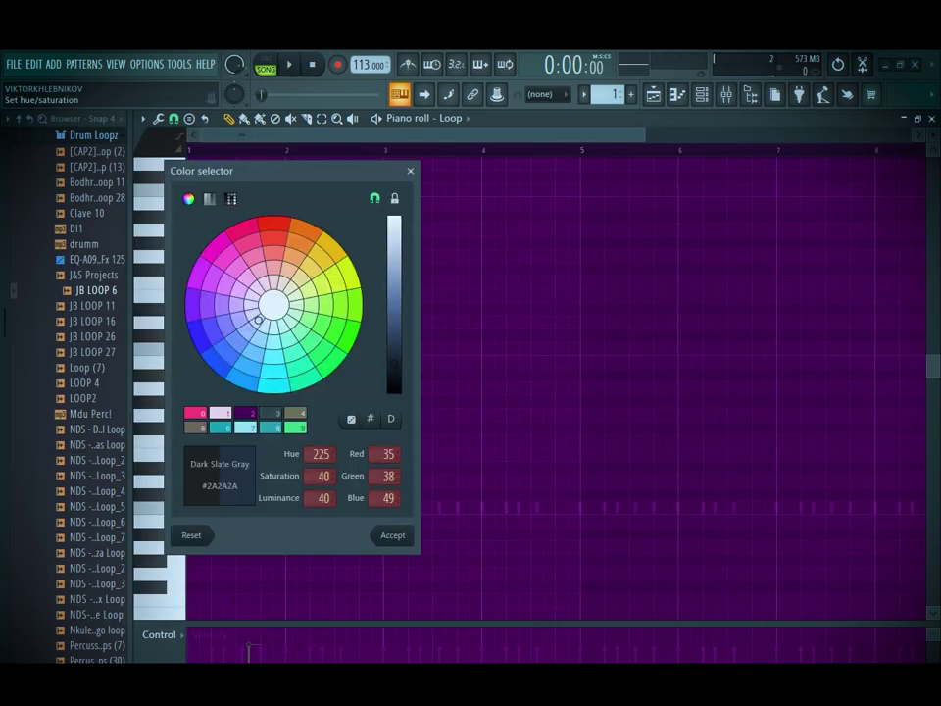
pyautogui.click(409, 171)
pyautogui.click(179, 149)
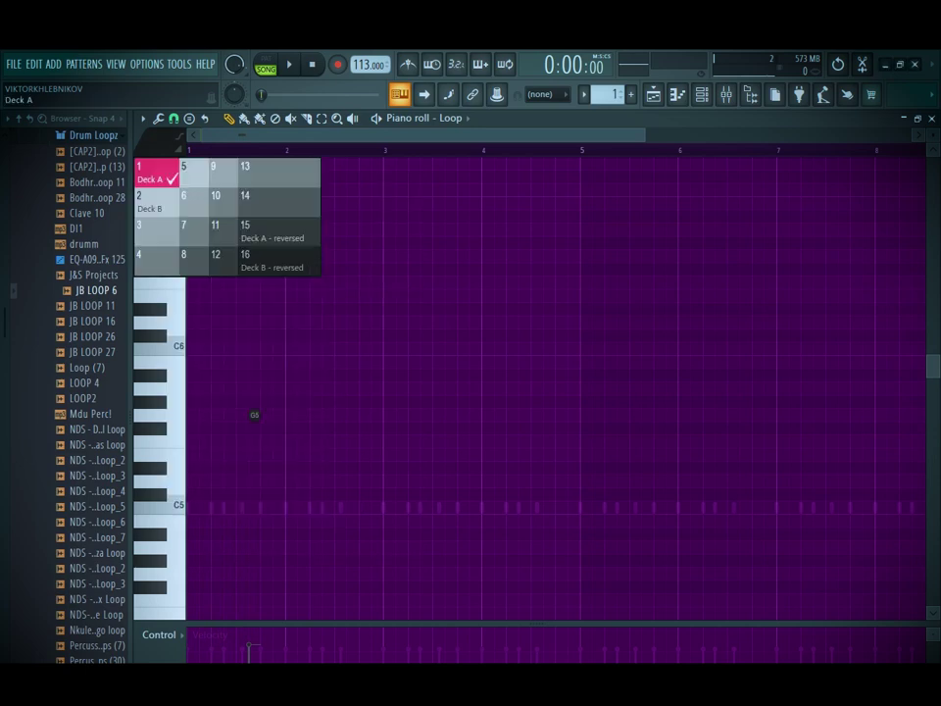
pyautogui.click(157, 173)
# Replace the trial note with a one-beat Marker #8 slice note on step 11 of bar 1 and audition it
pyautogui.rightClick(267, 414)
pyautogui.press('space')
pyautogui.press('space')
pyautogui.click(266, 414)
pyautogui.press('space')
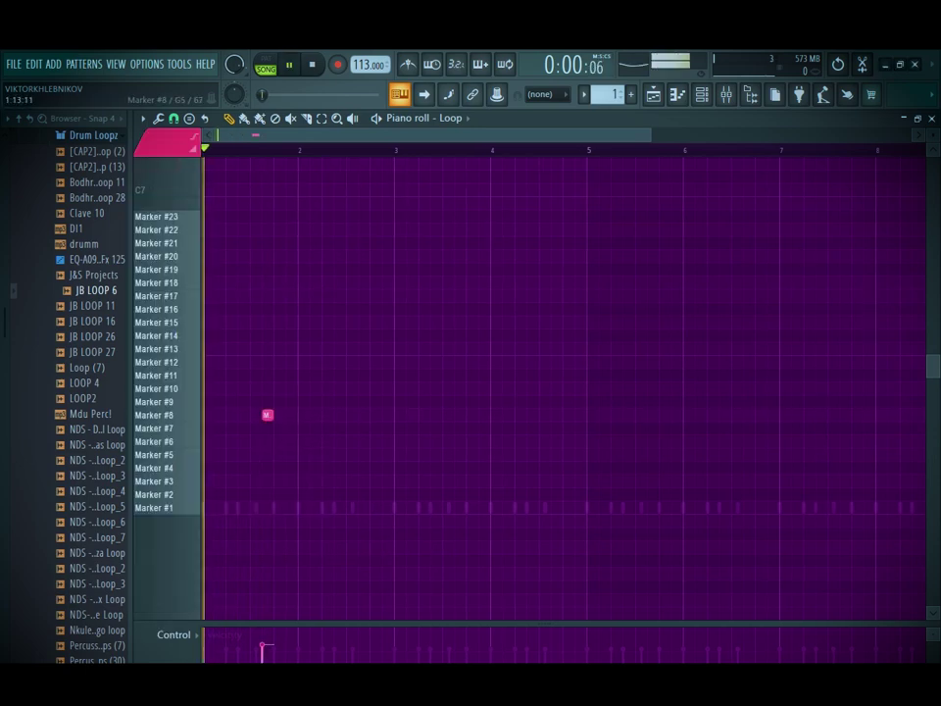
pyautogui.press('space')
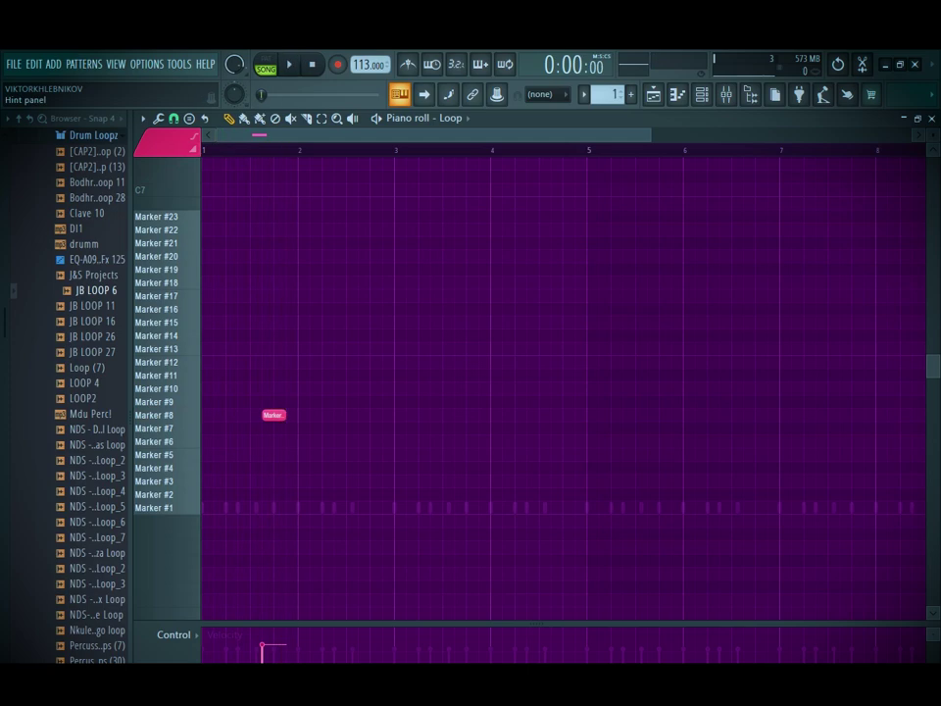
pyautogui.click(178, 149)
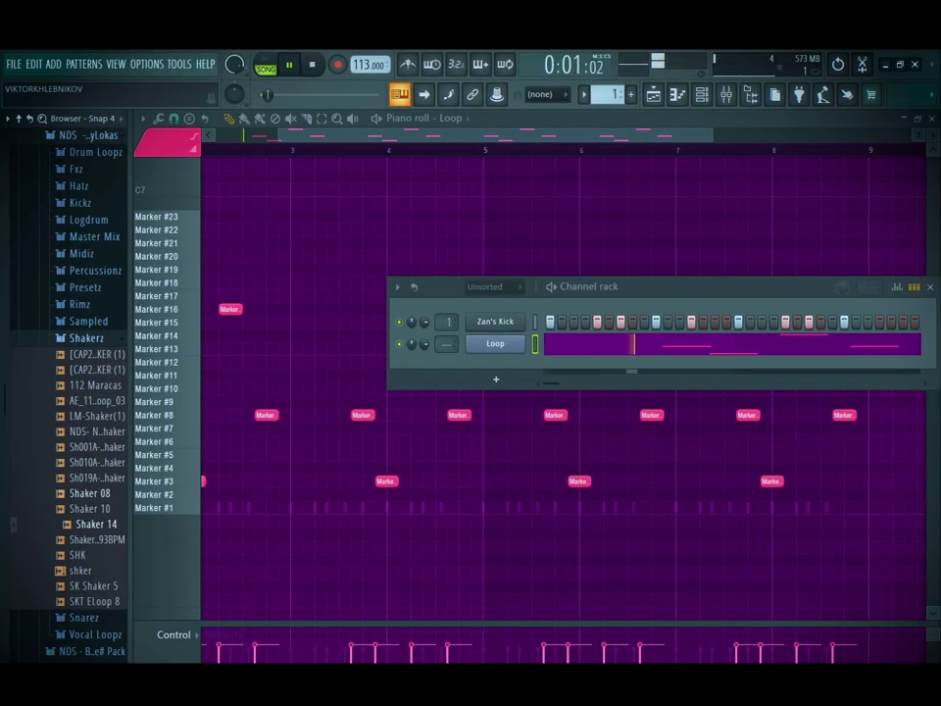
# Add the Shaker 14 sample as a new channel and fill its pattern on every 4 steps
pyautogui.moveTo(432, 447); pyautogui.dragTo(490, 378)
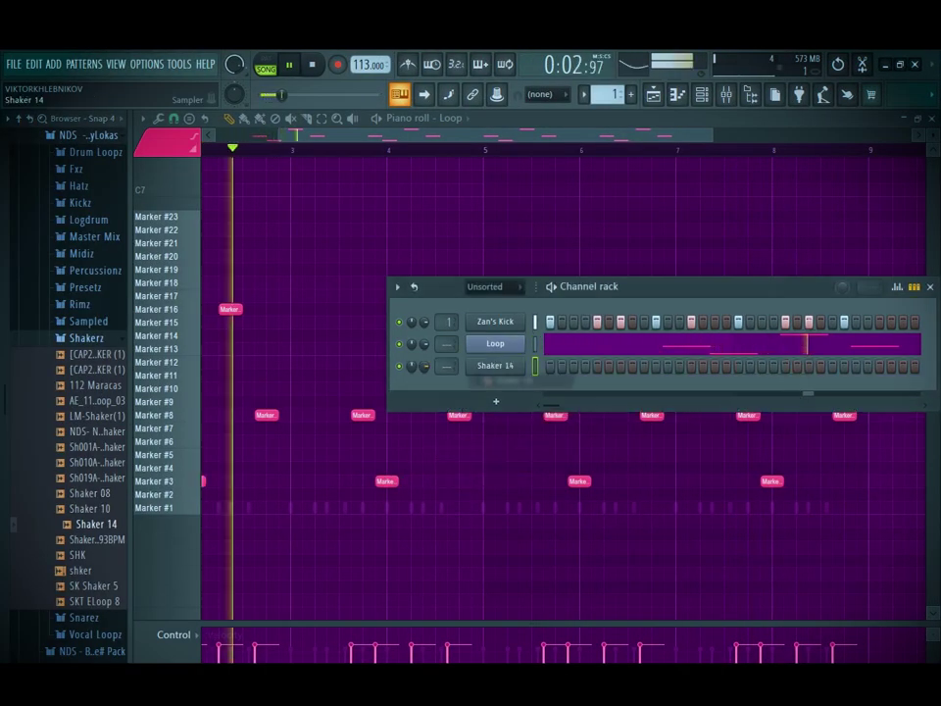
pyautogui.rightClick(520, 365)
pyautogui.click(706, 427)
# Shape Shaker 14's volume envelope with 0% attack, no decay or sustain and 7% release, then check its cut group settings
pyautogui.click(495, 366)
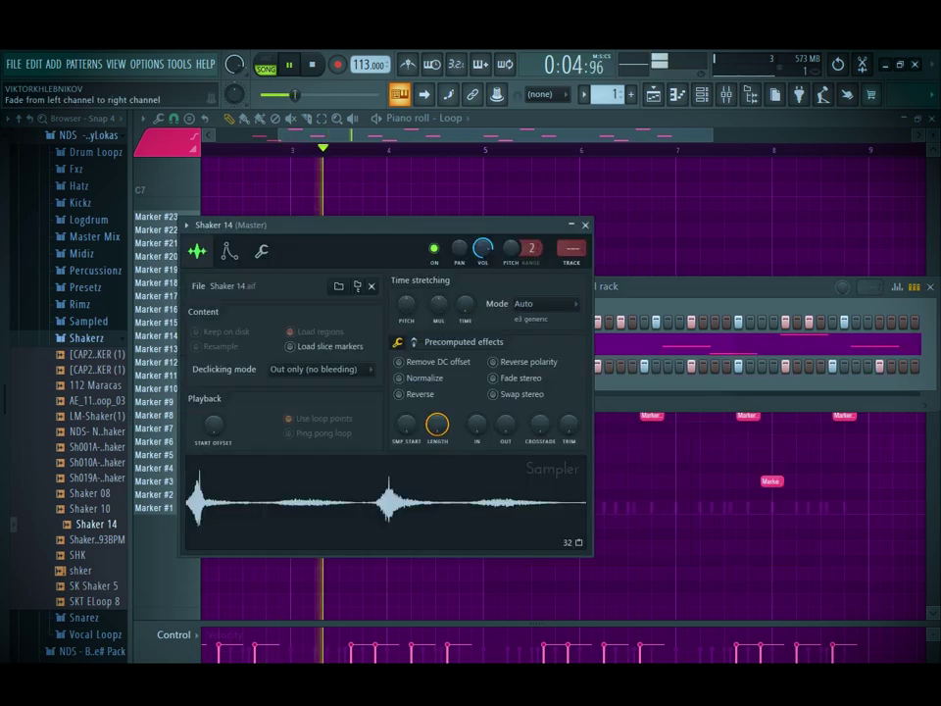
pyautogui.click(229, 252)
pyautogui.moveTo(227, 395); pyautogui.dragTo(226, 451)
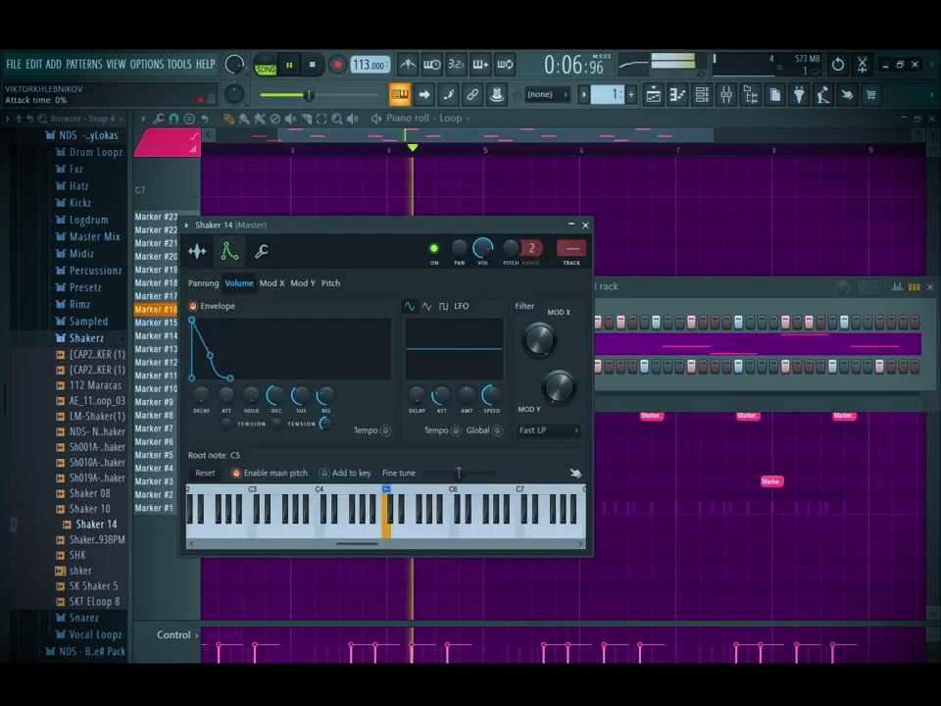
pyautogui.moveTo(276, 395); pyautogui.dragTo(276, 451)
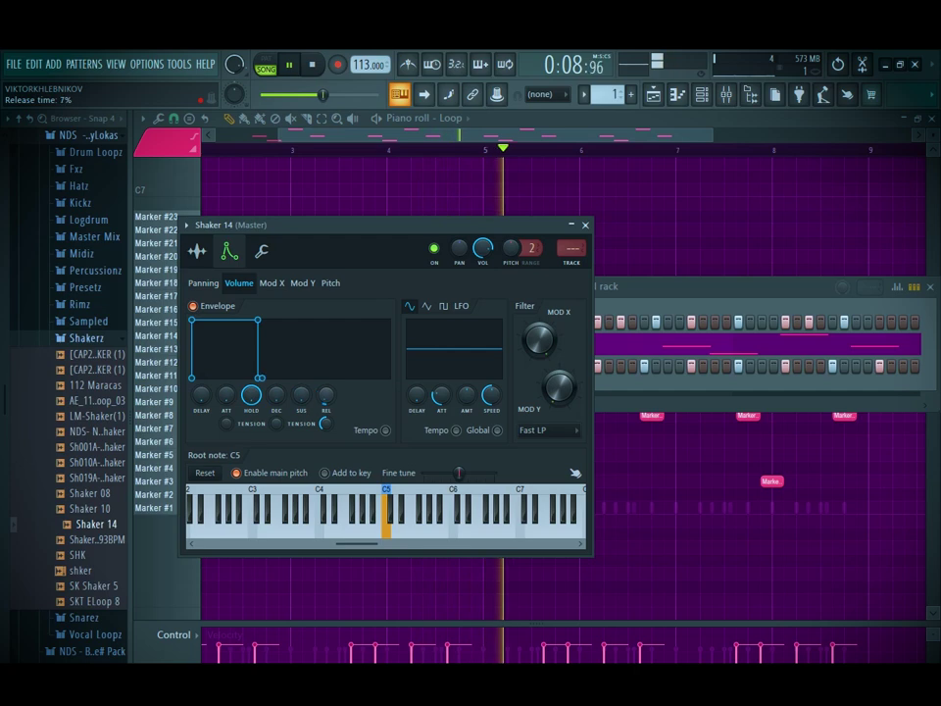
pyautogui.click(261, 252)
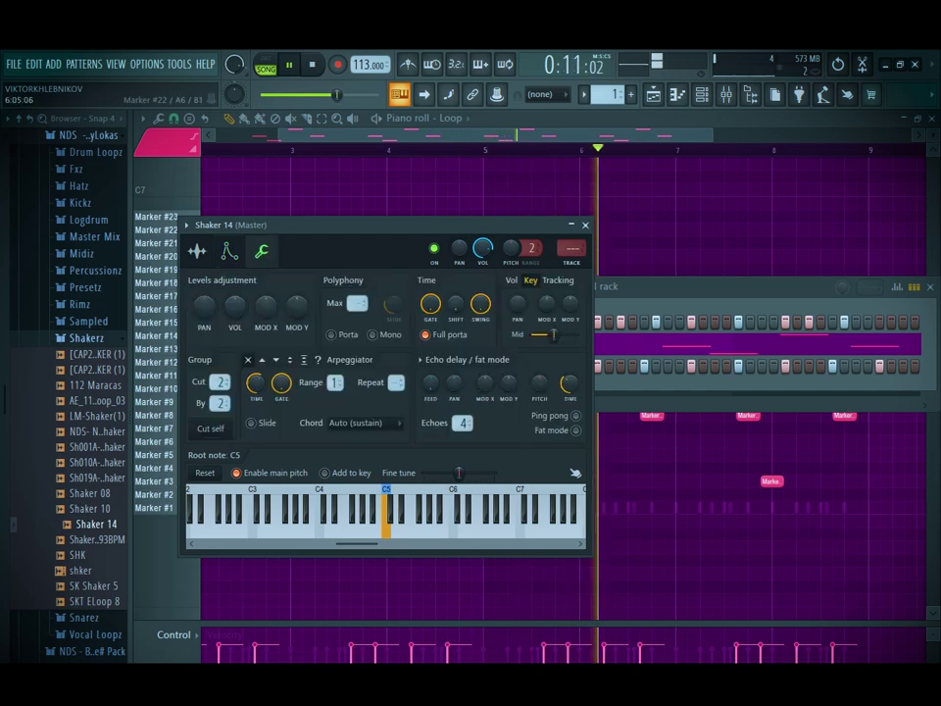
pyautogui.click(586, 226)
# Extend the Shaker 14 notes end to end through bar 8, using a temporary B4 note at bar 9
pyautogui.rightClick(515, 364)
pyautogui.click(561, 367)
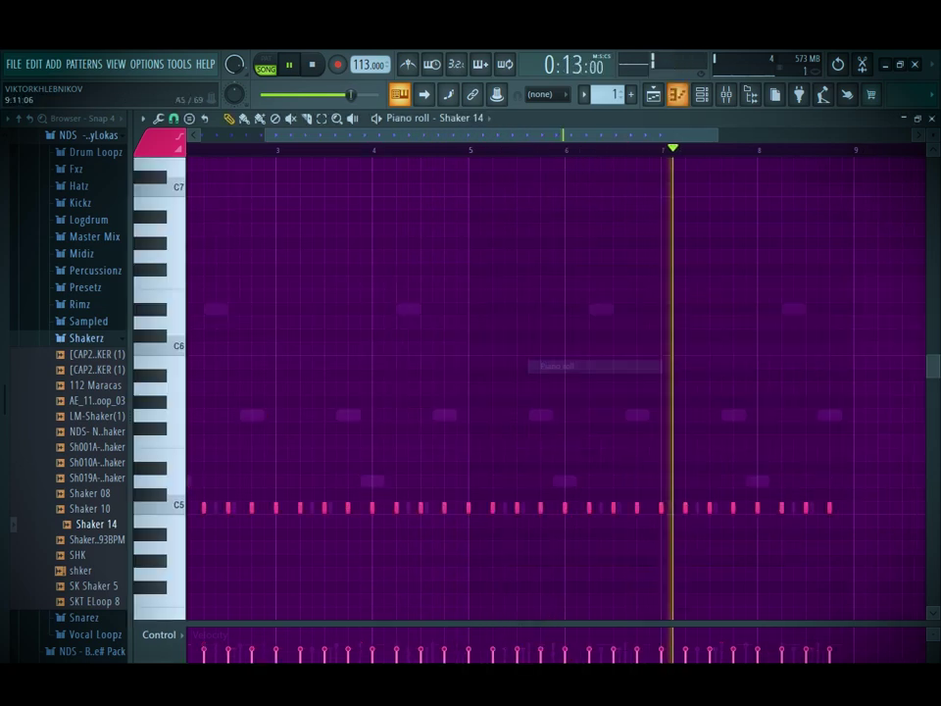
pyautogui.click(861, 521)
pyautogui.hotkey('ctrl', 'l')
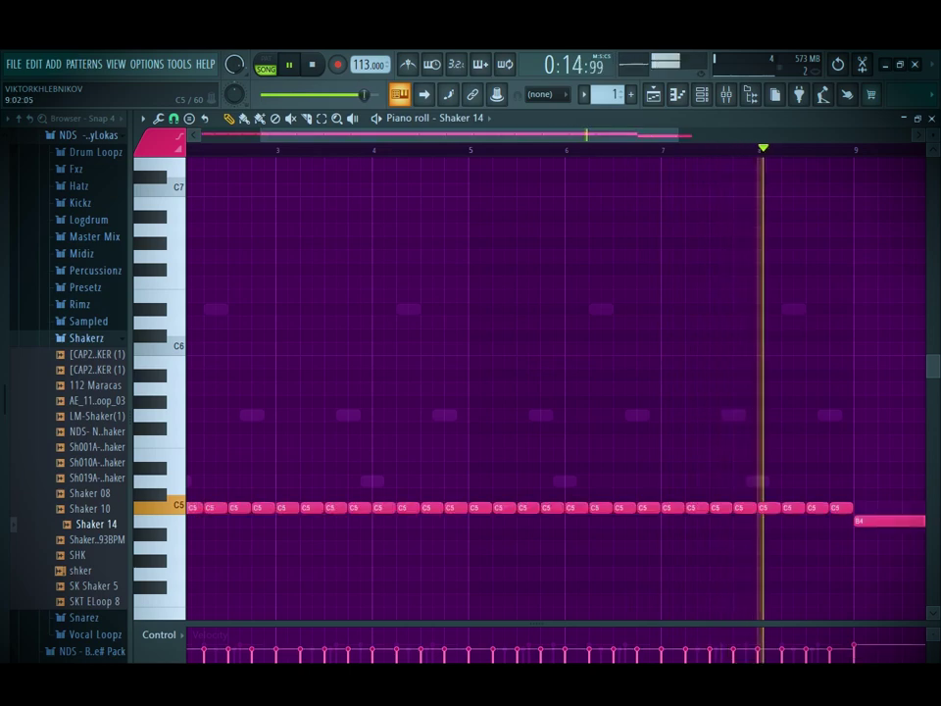
pyautogui.rightClick(862, 521)
# Mute Zan's Kick and consolidate playlist Track 1 into an audio clip
pyautogui.click(701, 95)
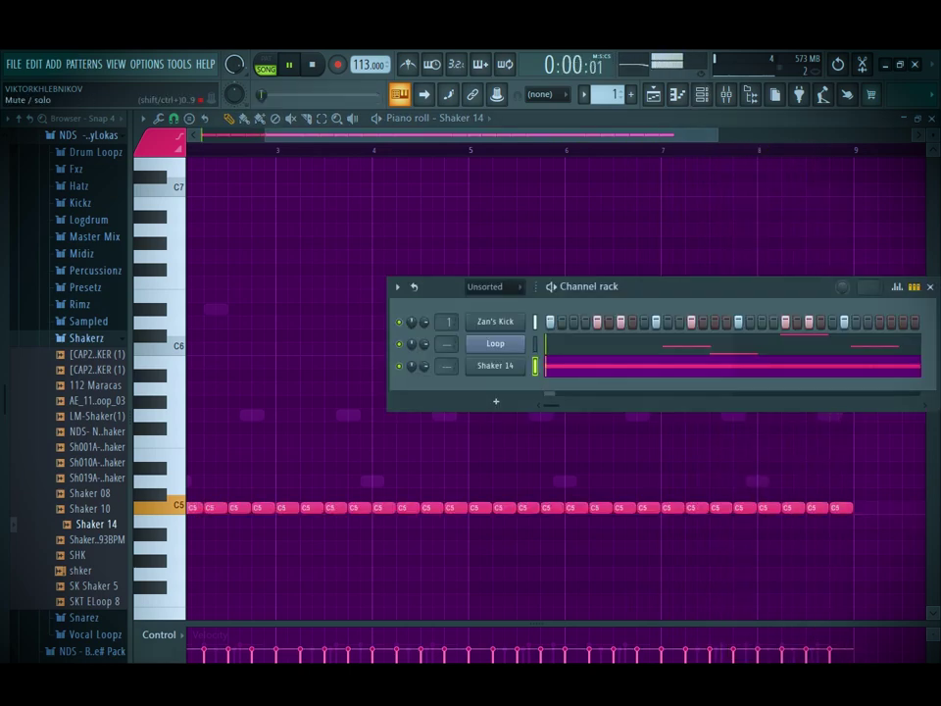
pyautogui.click(400, 94)
pyautogui.rightClick(284, 161)
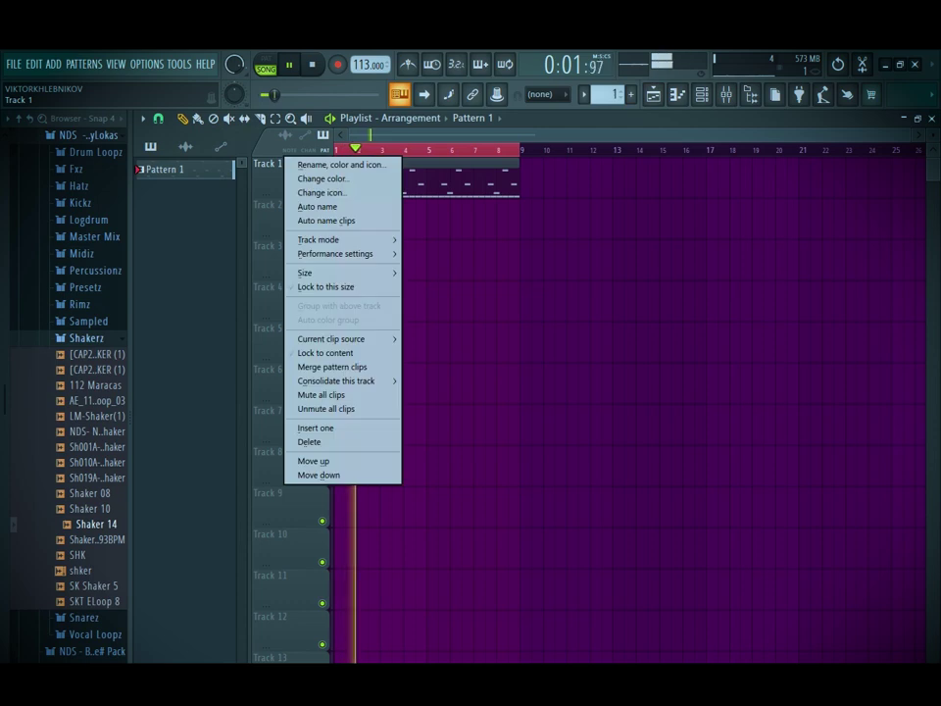
pyautogui.moveTo(338, 381)
pyautogui.click(441, 380)
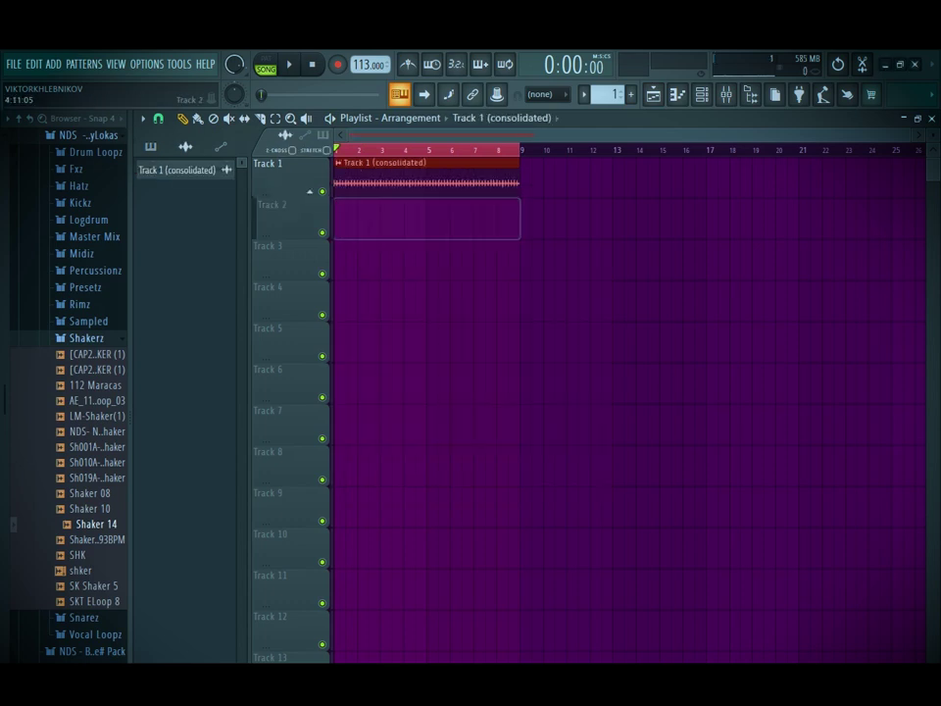
# Set the consolidated clip's time-stretching mode to Stretch and ungroup Track 2 from Track 1
pyautogui.click(566, 322)
pyautogui.click(555, 364)
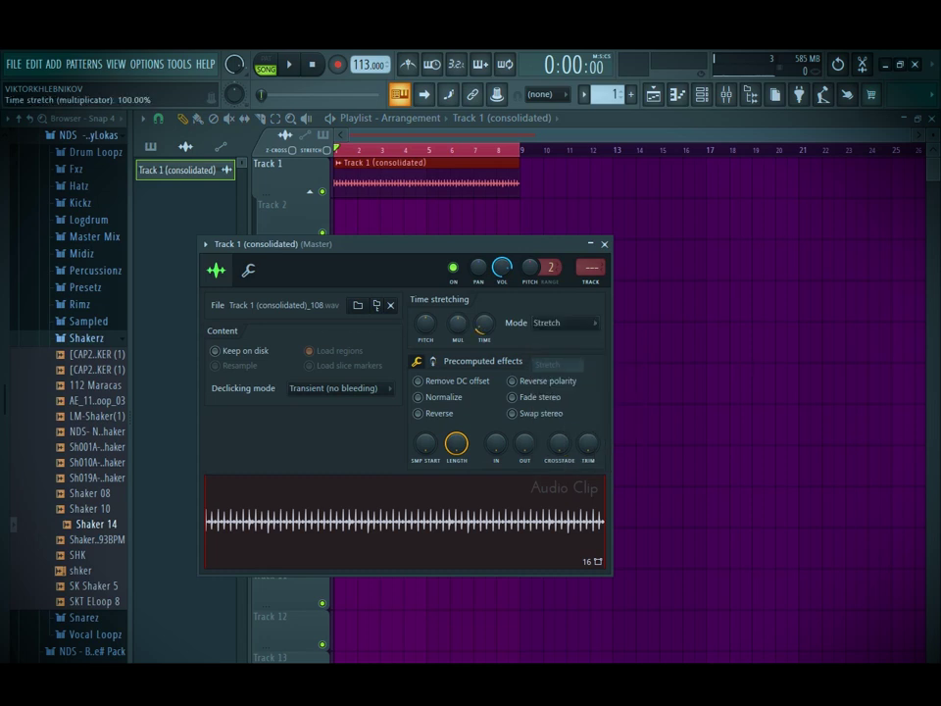
pyautogui.click(604, 244)
pyautogui.rightClick(283, 199)
pyautogui.click(338, 347)
pyautogui.click(150, 146)
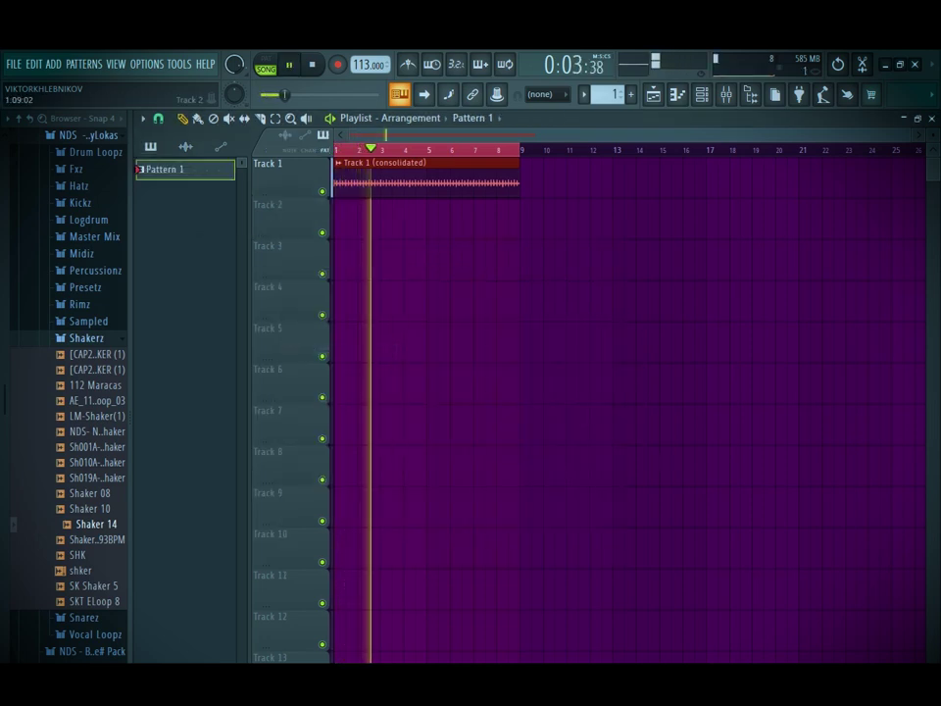
# Show the Unsorted channel group and delete the Loop and Shaker 14 channels
pyautogui.click(702, 94)
pyautogui.click(494, 287)
pyautogui.click(490, 321)
pyautogui.click(494, 288)
pyautogui.click(485, 336)
pyautogui.rightClick(519, 343)
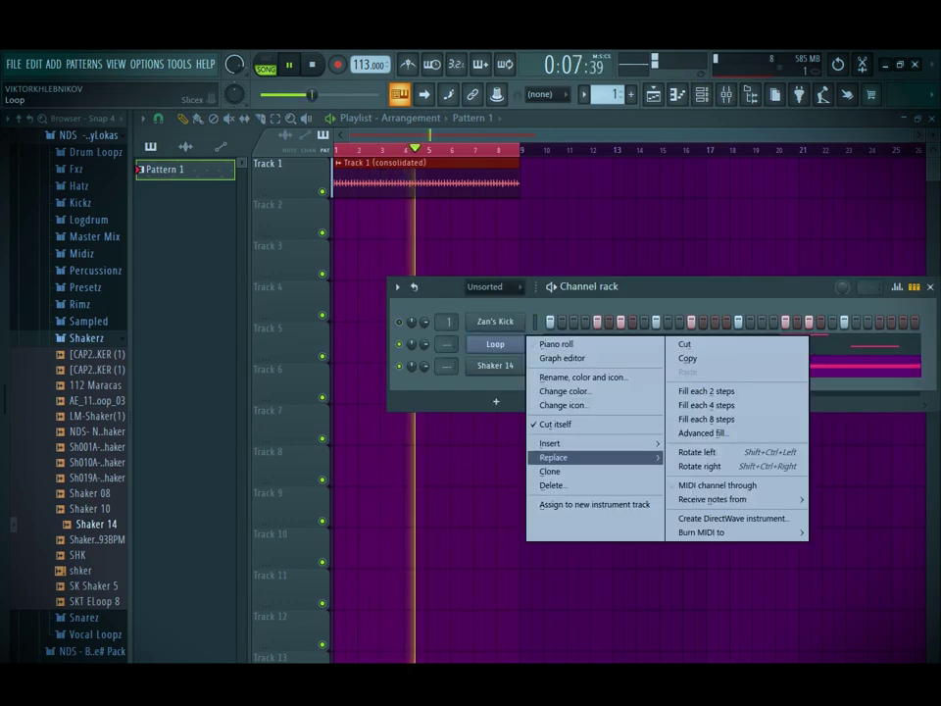
pyautogui.click(552, 485)
pyautogui.rightClick(519, 343)
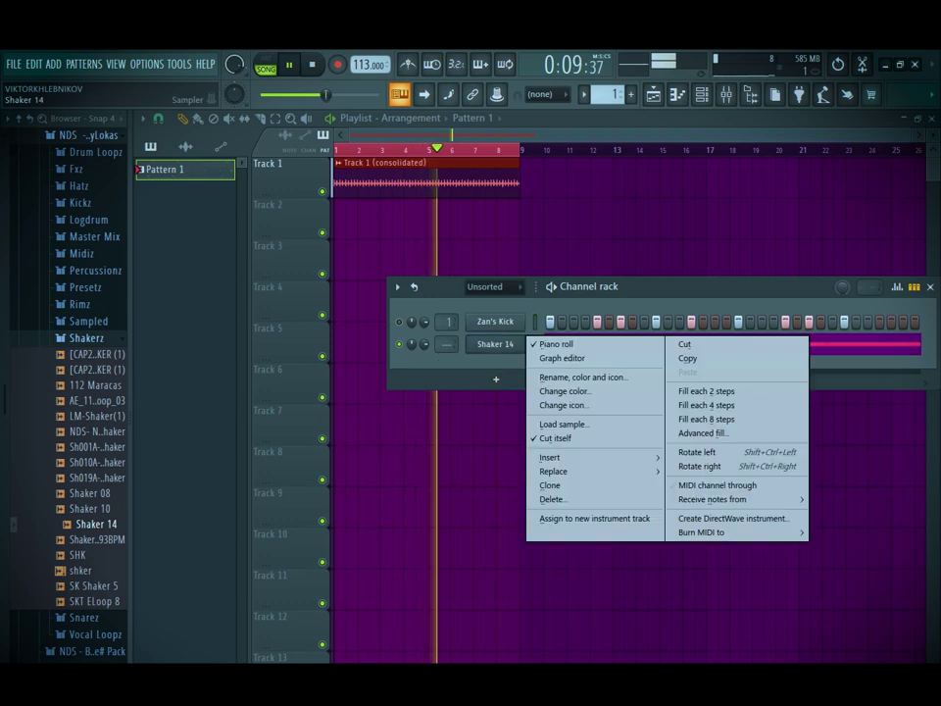
pyautogui.click(552, 498)
# Place Pattern 1 on Track 2 for bars 1 to 8 and duplicate both tracks' clips to bars 9 to 16
pyautogui.moveTo(350, 222); pyautogui.dragTo(338, 184)
pyautogui.hotkey('ctrl', 'z')
pyautogui.moveTo(423, 219); pyautogui.dragTo(410, 220)
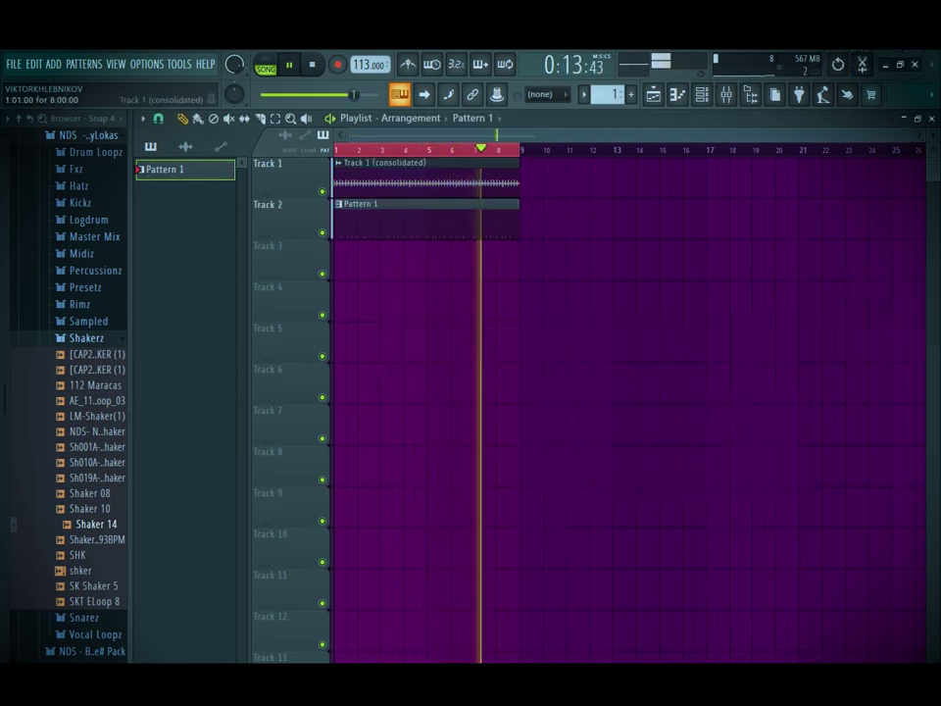
pyautogui.moveTo(542, 228); pyautogui.dragTo(341, 178)
pyautogui.hotkey('ctrl', 'b')
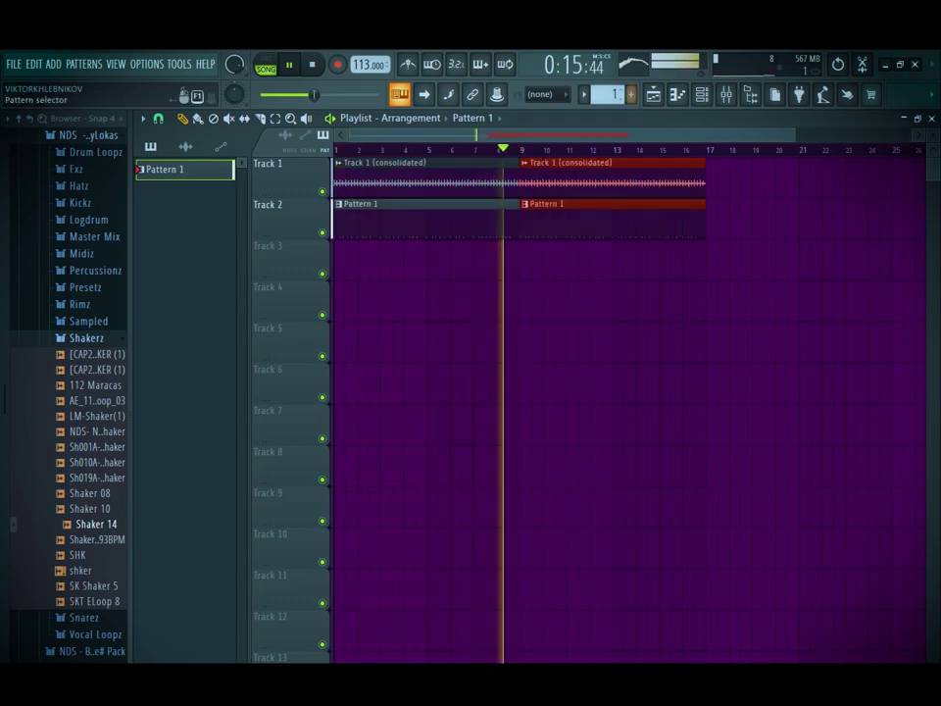
# Create a second pattern and set the typing keyboard to start at C3 for the NDS - Theke Way TBass instrument
pyautogui.rightClick(615, 96)
pyautogui.click(699, 105)
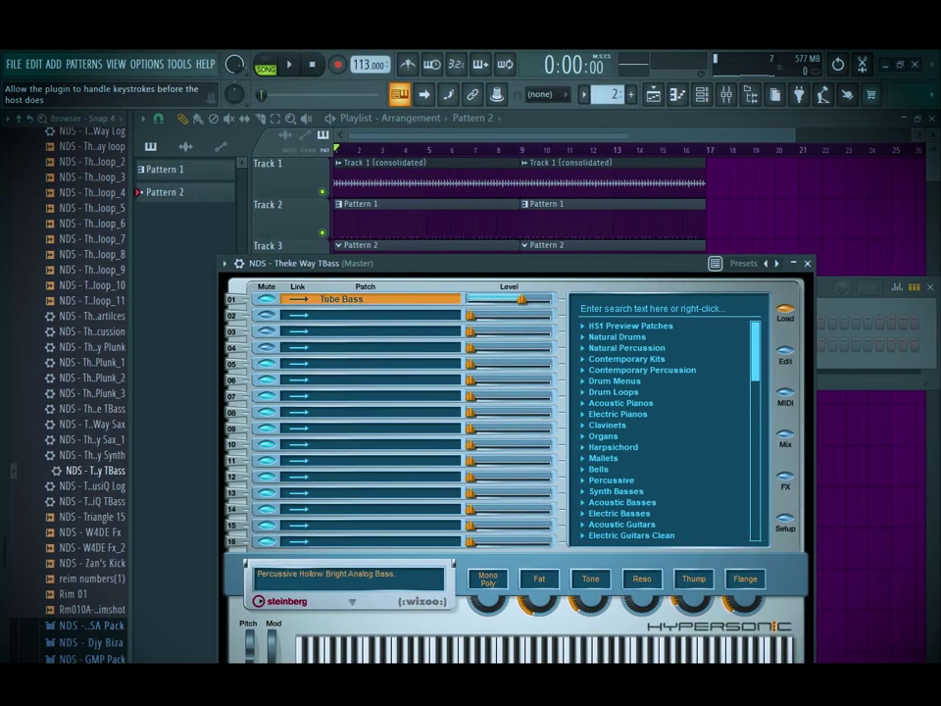
pyautogui.rightClick(396, 97)
pyautogui.click(416, 118)
pyautogui.press('c')
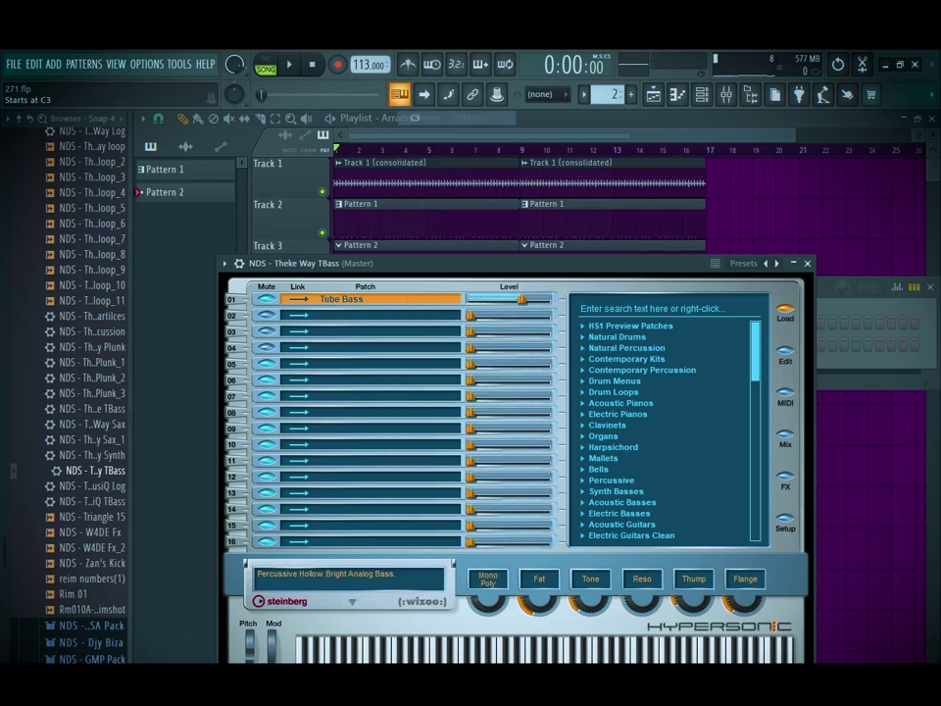
# Play a bass line with the NDS - Theke Way TBass instrument during song playback, with its piano roll open
pyautogui.press('F7')
pyautogui.press('space')
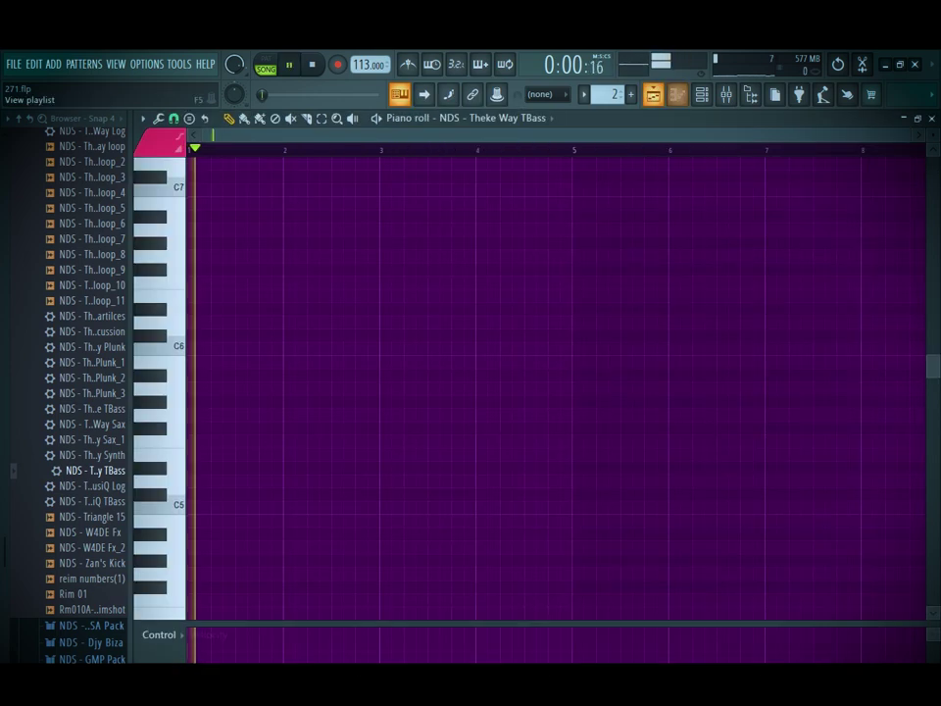
pyautogui.press('m')
pyautogui.press('b')
pyautogui.press('c')
pyautogui.press('n')
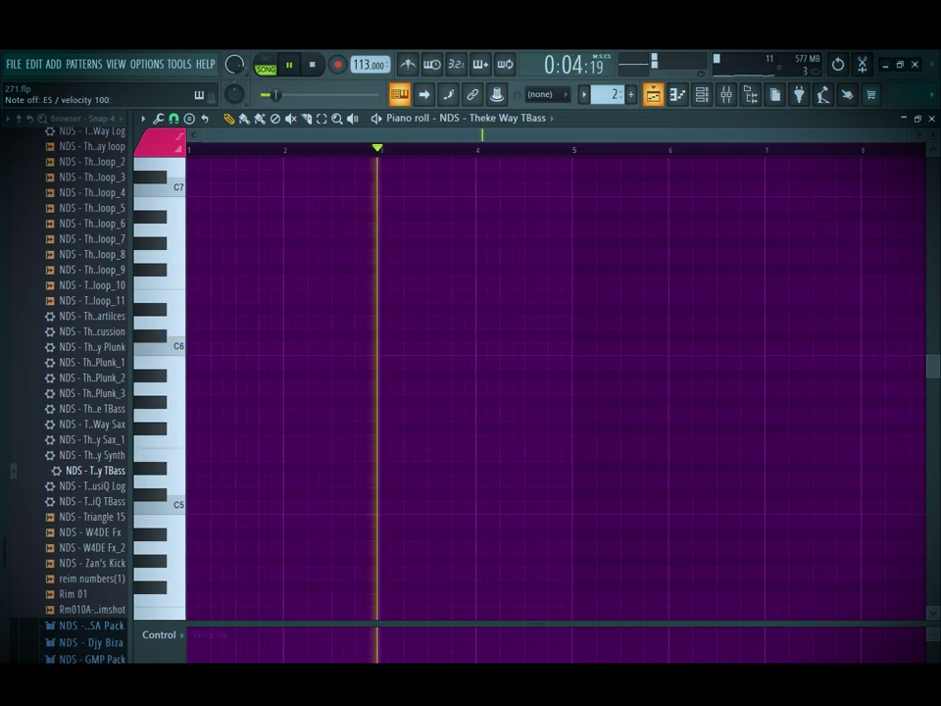
pyautogui.press('c')
pyautogui.press('b')
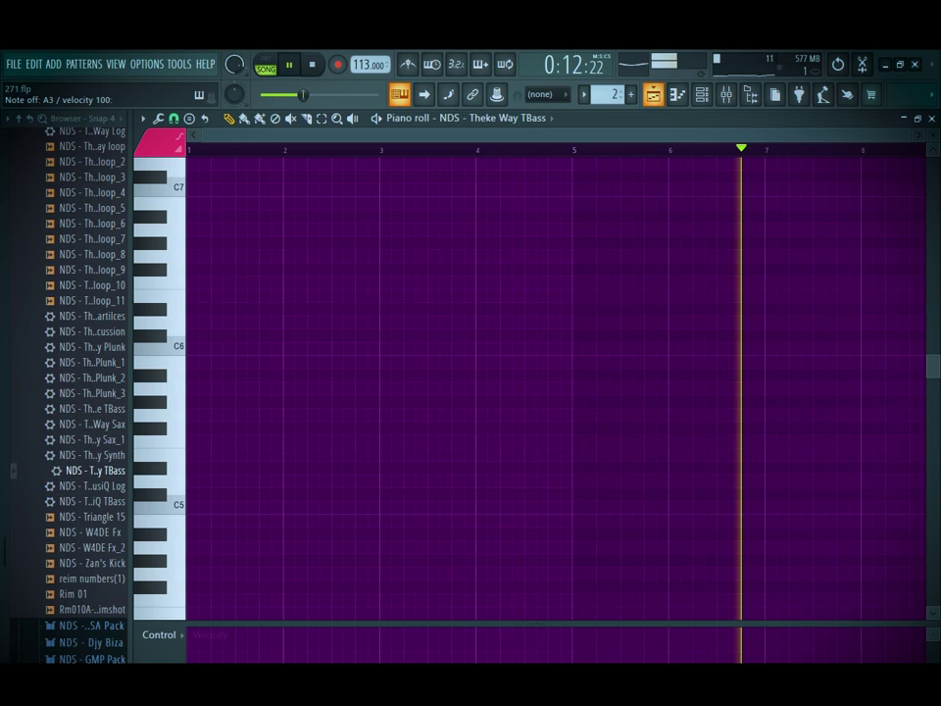
pyautogui.press('space')
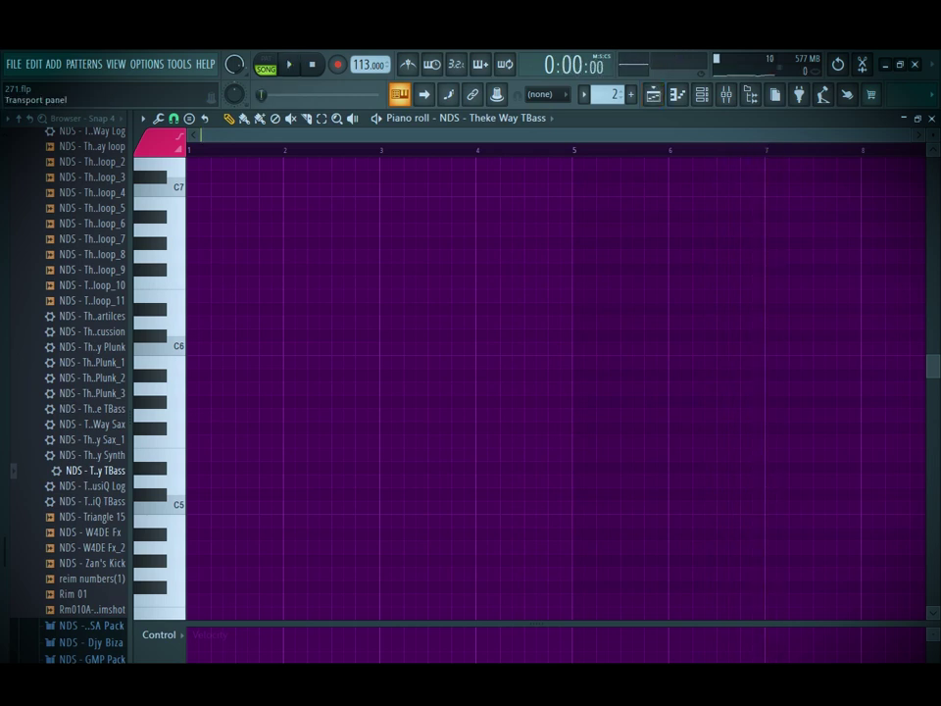
# Dump the score log of the played bass line into Pattern 2
pyautogui.click(147, 64)
pyautogui.moveTo(179, 64)
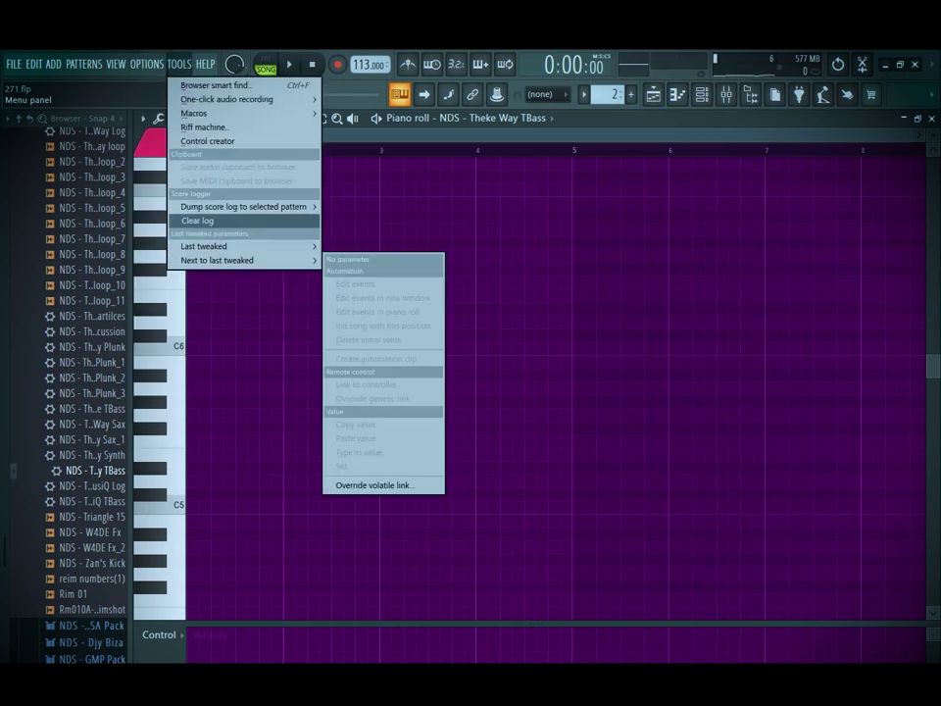
pyautogui.moveTo(250, 207)
pyautogui.click(363, 207)
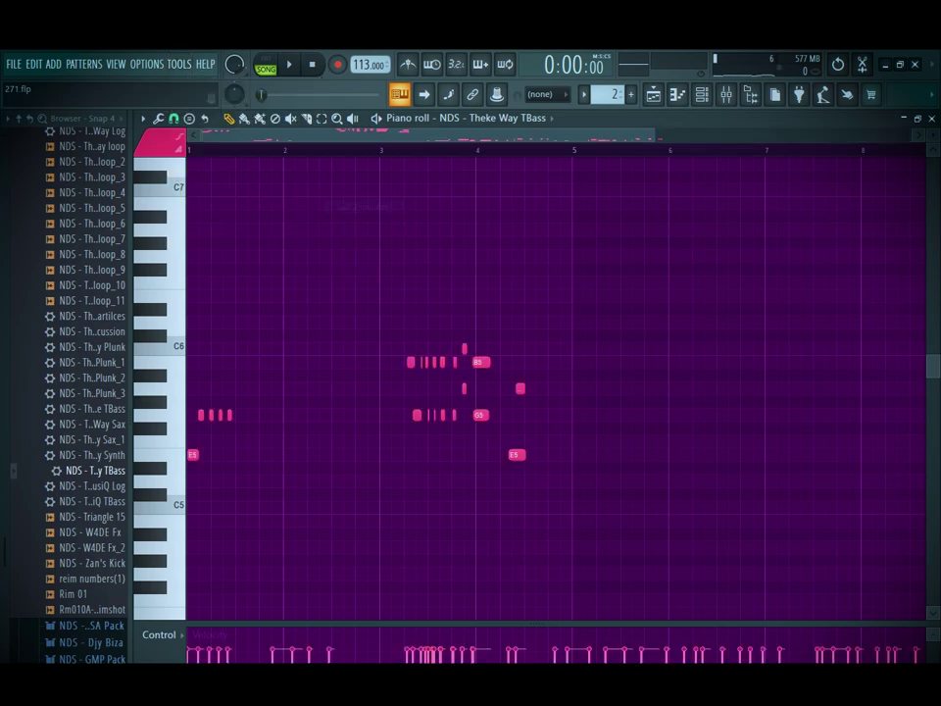
# Play back the logged bass notes and copy the high notes in bars 1 to 4
pyautogui.scroll(-3, 554, 382)
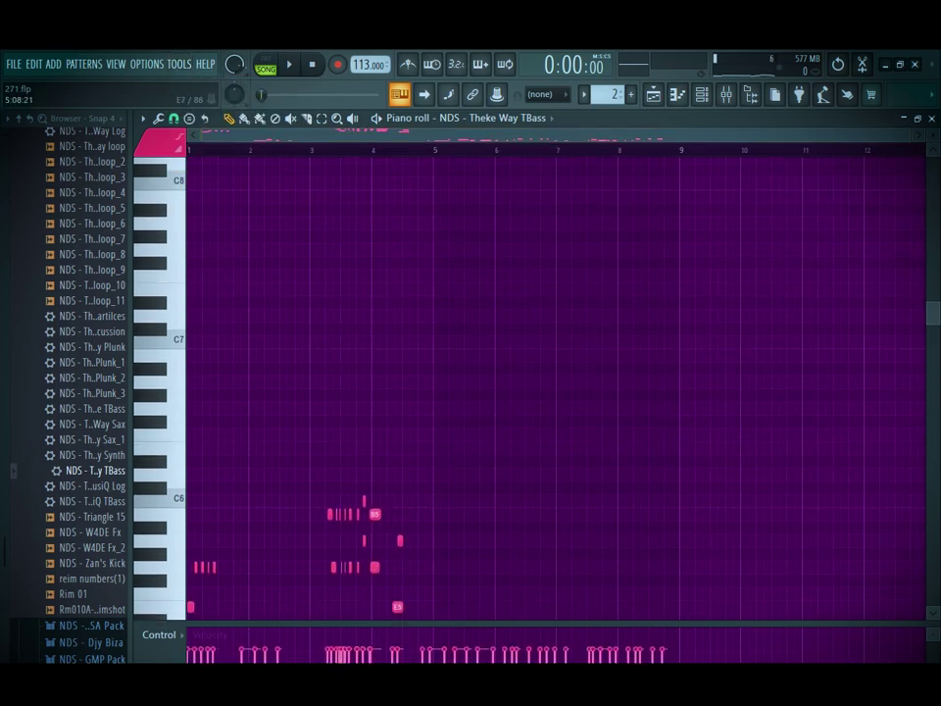
pyautogui.press('space')
pyautogui.scroll(-9, 466, 293)
pyautogui.scroll(10, 488, 290)
pyautogui.scroll(-2, 491, 286)
pyautogui.scroll(-1, 446, 438)
pyautogui.hotkey('ctrl', 'x')
pyautogui.hotkey('ctrl', 'z')
pyautogui.hotkey('ctrl', 'c')
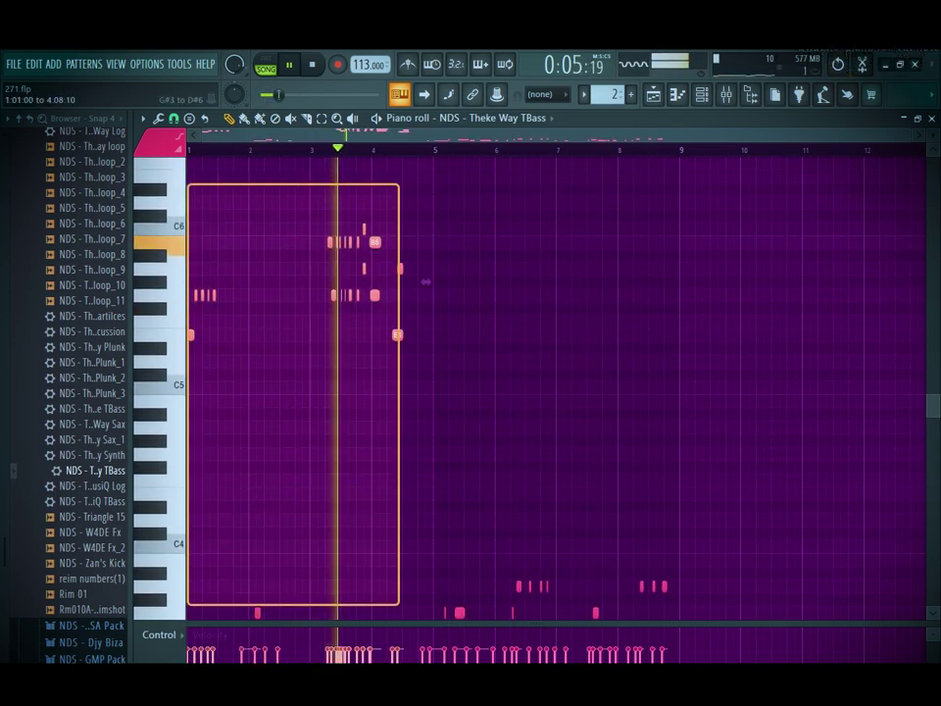
pyautogui.scroll(-3, 426, 401)
pyautogui.click(469, 348)
pyautogui.rightClick(472, 348)
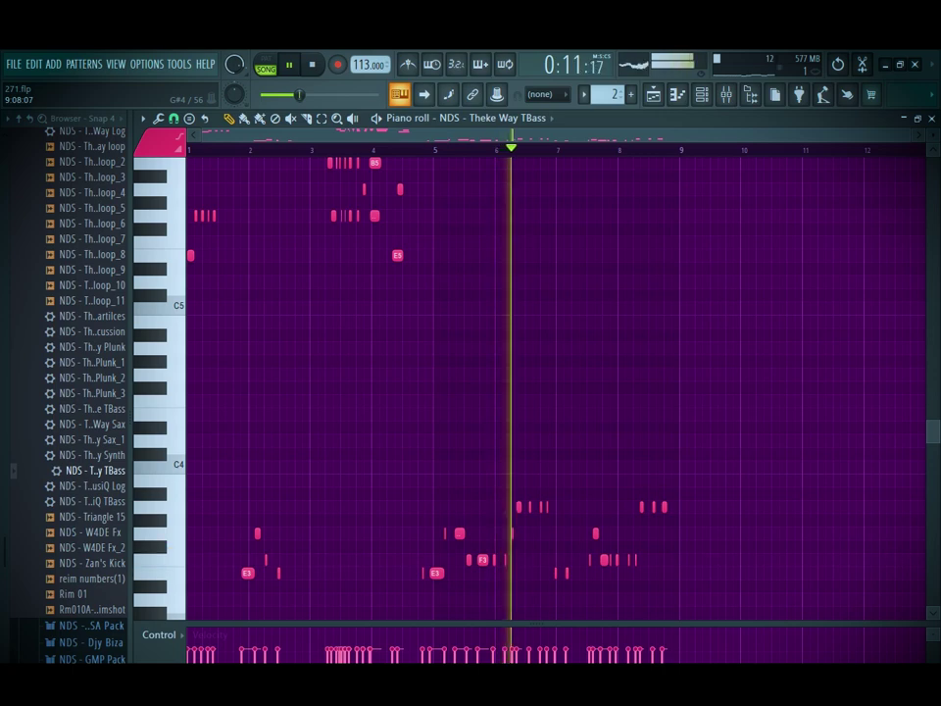
pyautogui.hotkey('ctrl', 'a')
pyautogui.hotkey('ctrl', 'q')
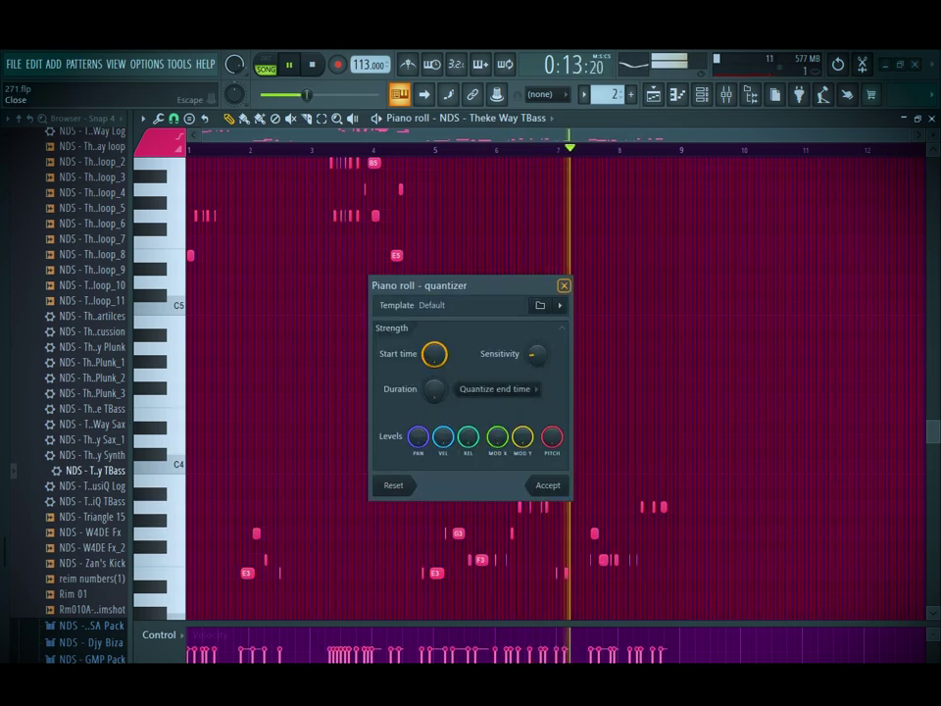
pyautogui.click(564, 285)
# Delete all the bass notes before bar 5, in both the high and low octaves
pyautogui.press('space')
pyautogui.press('space')
pyautogui.scroll(4, 426, 284)
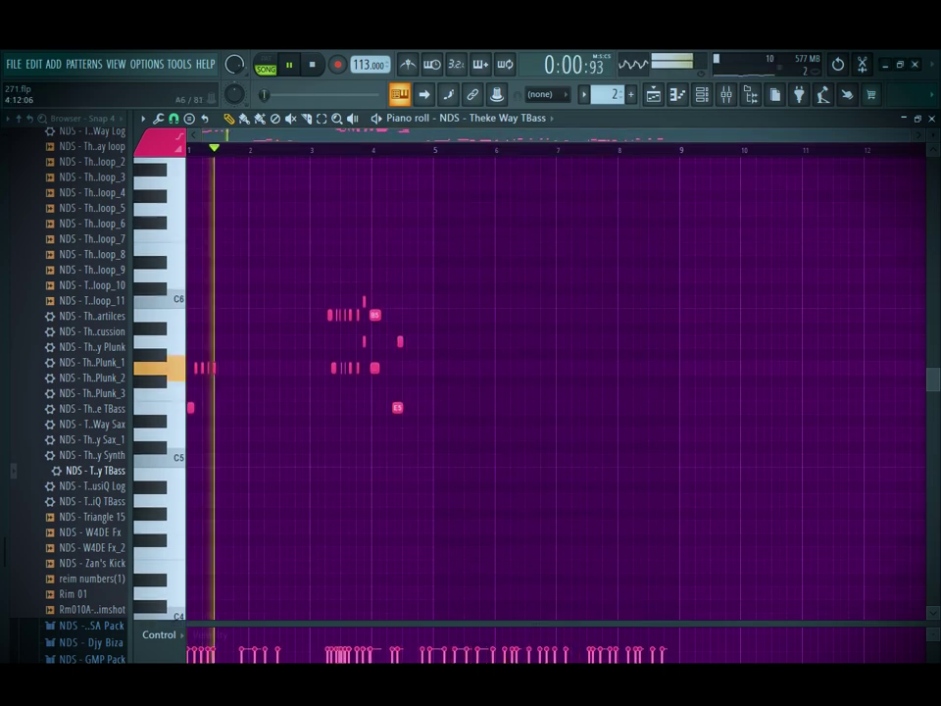
pyautogui.scroll(-6, 425, 284)
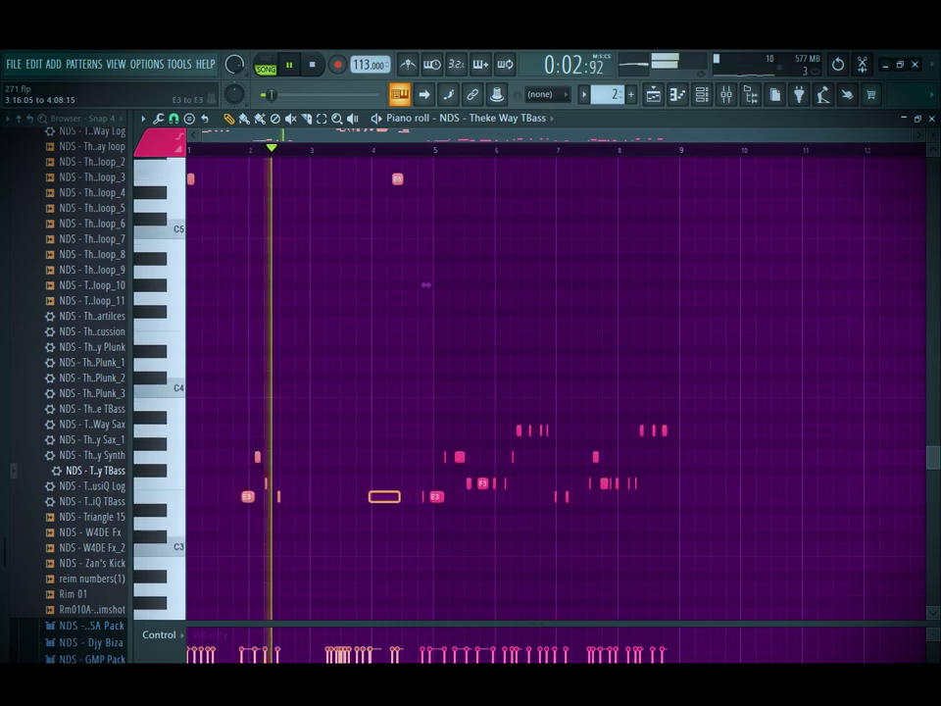
pyautogui.scroll(4, 446, 409)
pyautogui.scroll(2, 446, 410)
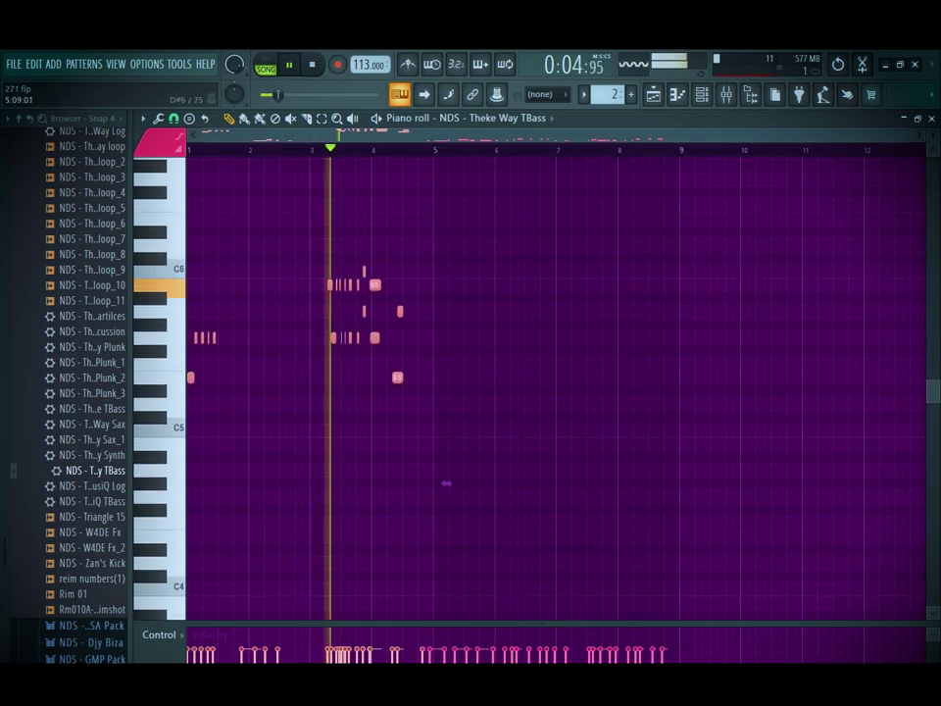
pyautogui.press('Delete')
pyautogui.scroll(-7, 446, 410)
# Move the remaining bass notes from bar 5 back to the start of bar 1 and play them
pyautogui.moveTo(385, 307); pyautogui.dragTo(818, 423)
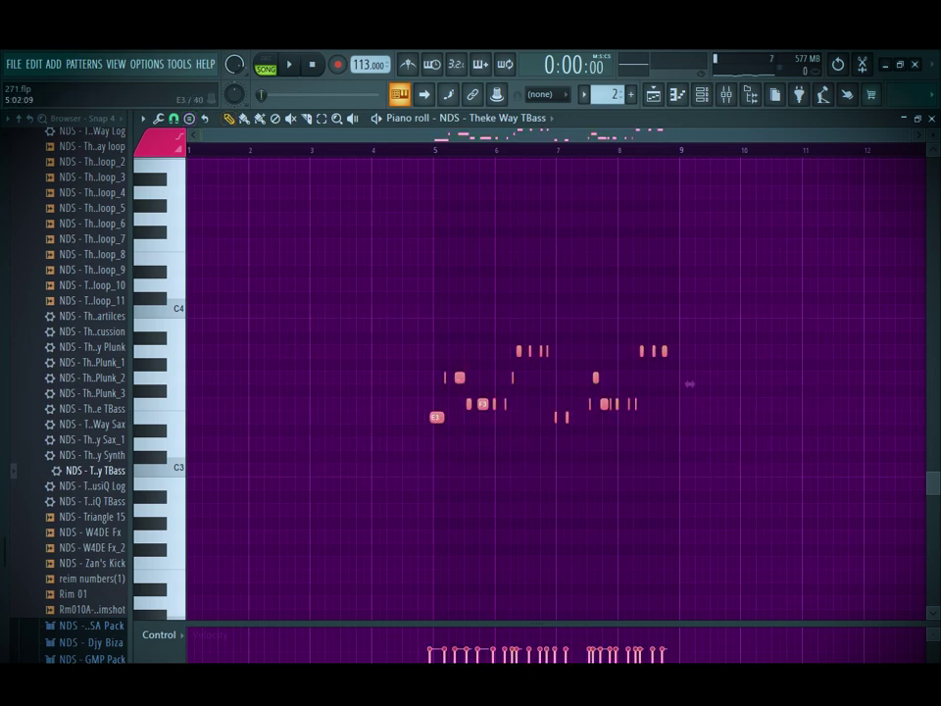
pyautogui.moveTo(689, 383); pyautogui.dragTo(445, 384)
pyautogui.press('space')
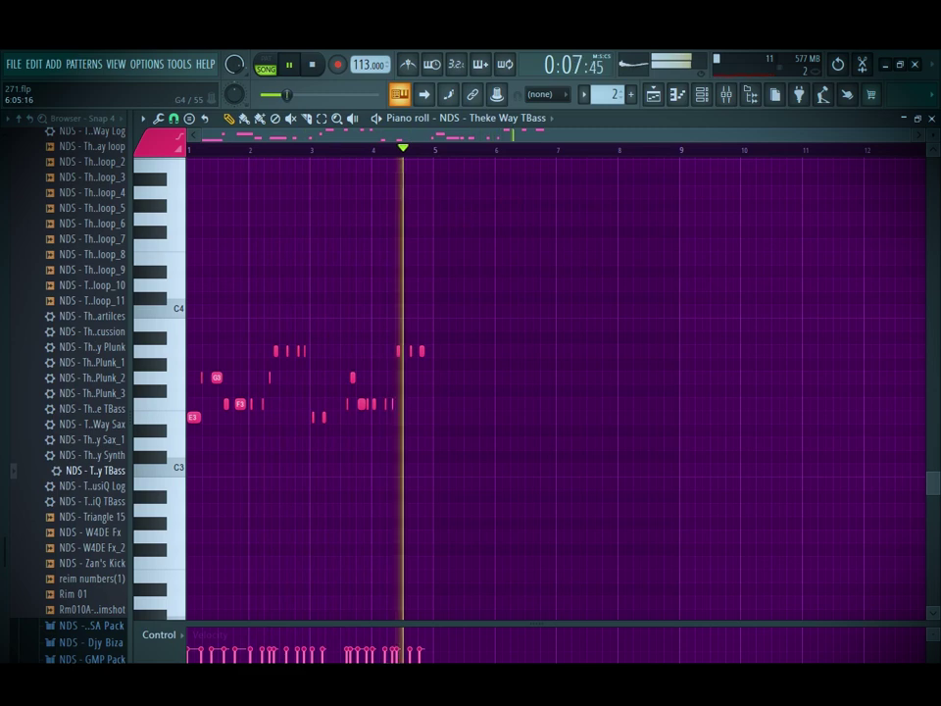
# Quantize the bass notes and play the song back
pyautogui.press('space')
pyautogui.hotkey('alt', 'q')
pyautogui.press('Return')
pyautogui.press('space')
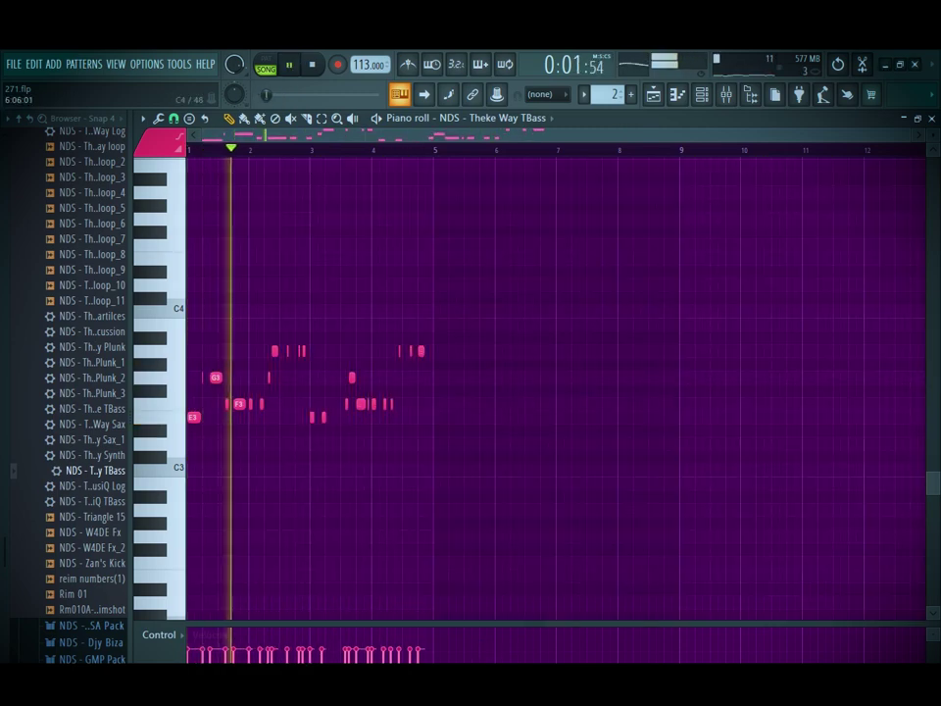
pyautogui.click(382, 192)
pyautogui.click(413, 205)
pyautogui.rightClick(414, 205)
pyautogui.rightClick(386, 192)
pyautogui.moveTo(397, 192); pyautogui.dragTo(407, 205)
pyautogui.rightClick(410, 205)
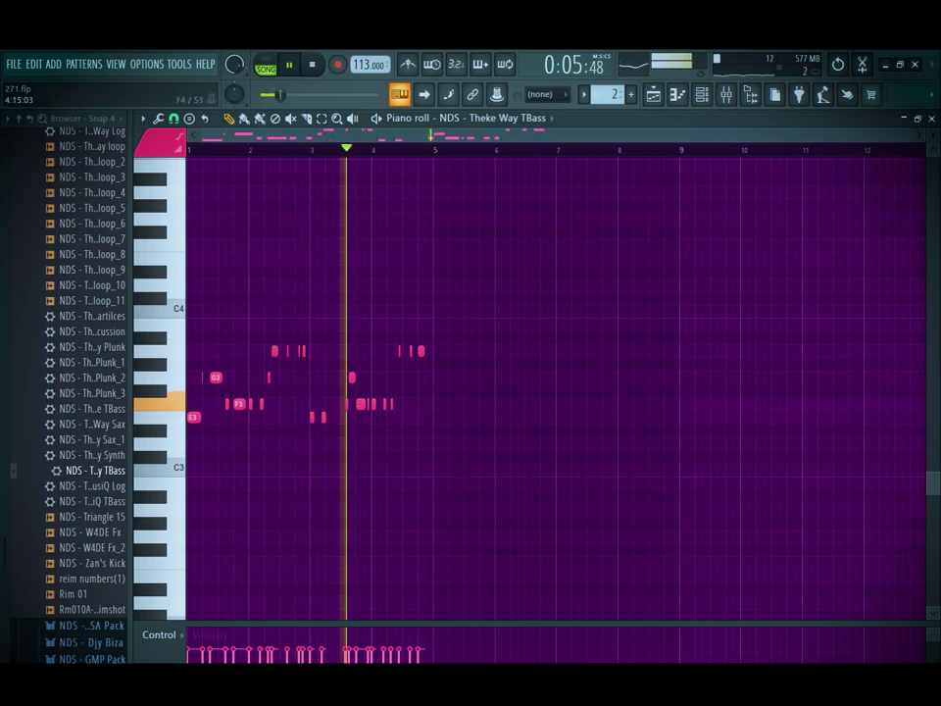
# Add an E3 note after the two E3 notes in bar 3 and a G3 note in bar 4 of the bass line
pyautogui.click(263, 150)
pyautogui.scroll(3, 282, 256)
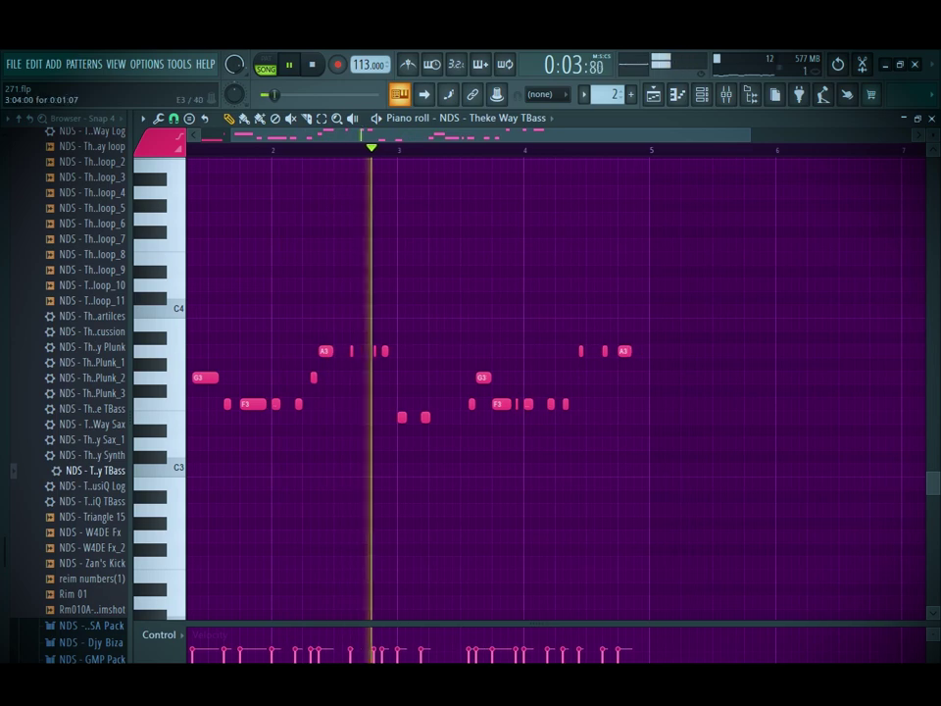
pyautogui.click(448, 417)
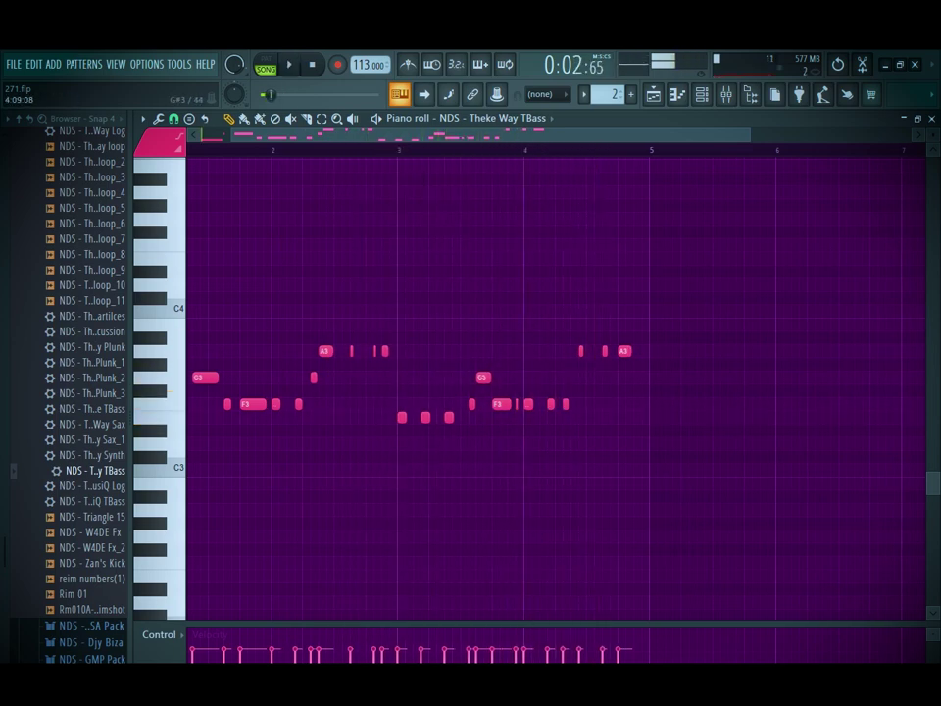
pyautogui.click(573, 377)
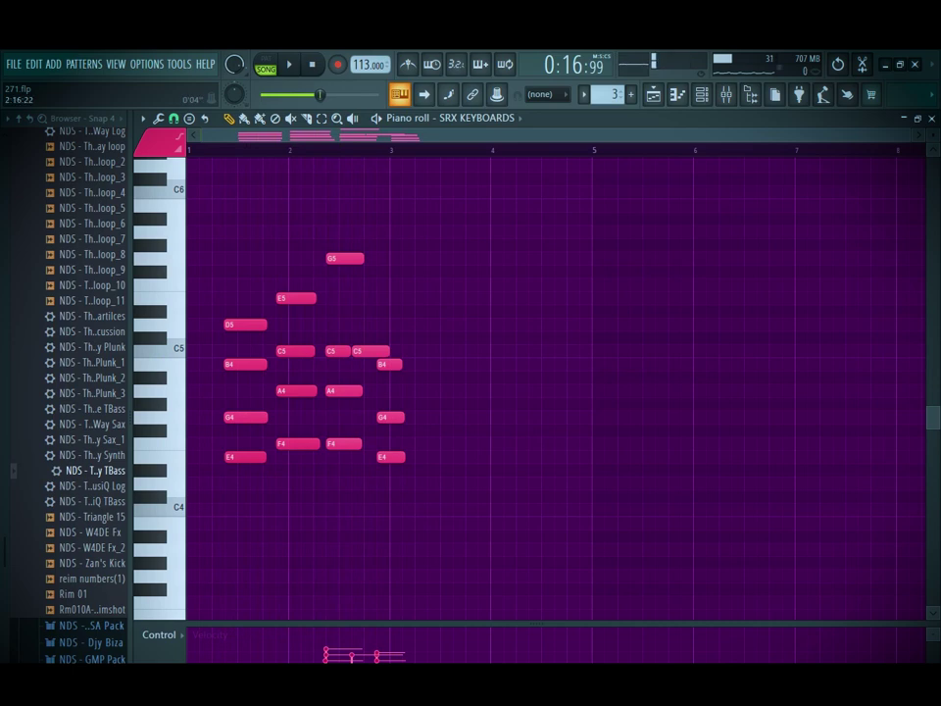
# Duplicate the two-bar SRX KEYBOARDS chord progression into bars 3 and 4 and play it back
pyautogui.hotkey('ctrl', 'a')
pyautogui.hotkey('ctrl', 'b')
pyautogui.hotkey('ctrl', 'd')
pyautogui.press('space')
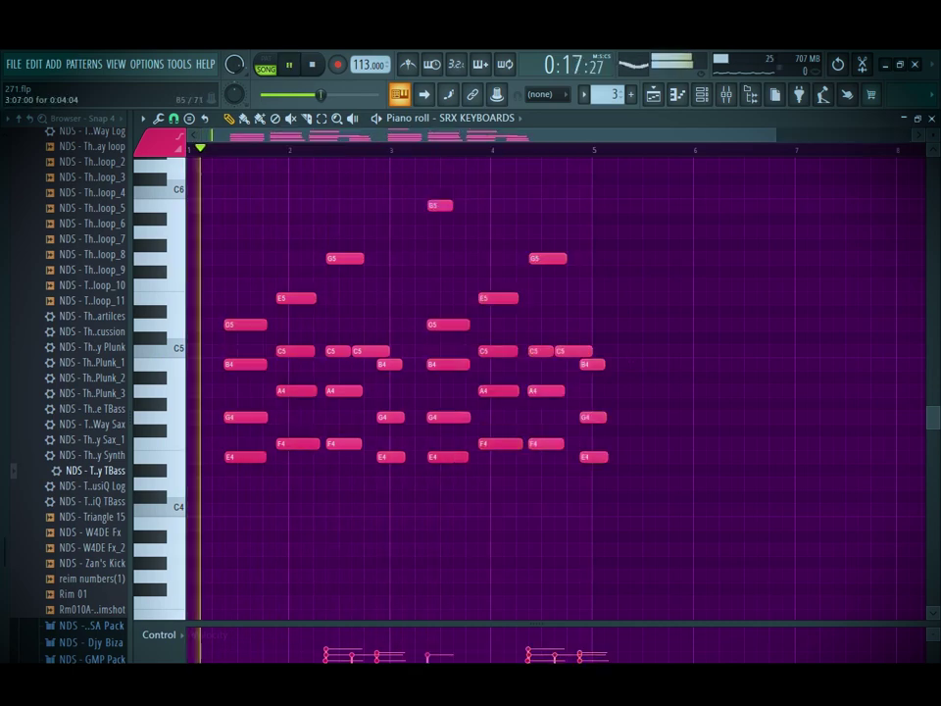
# Randomize the chord notes' velocities and strum the chords with alternate direction and preserved note ends
pyautogui.hotkey('alt', 'r')
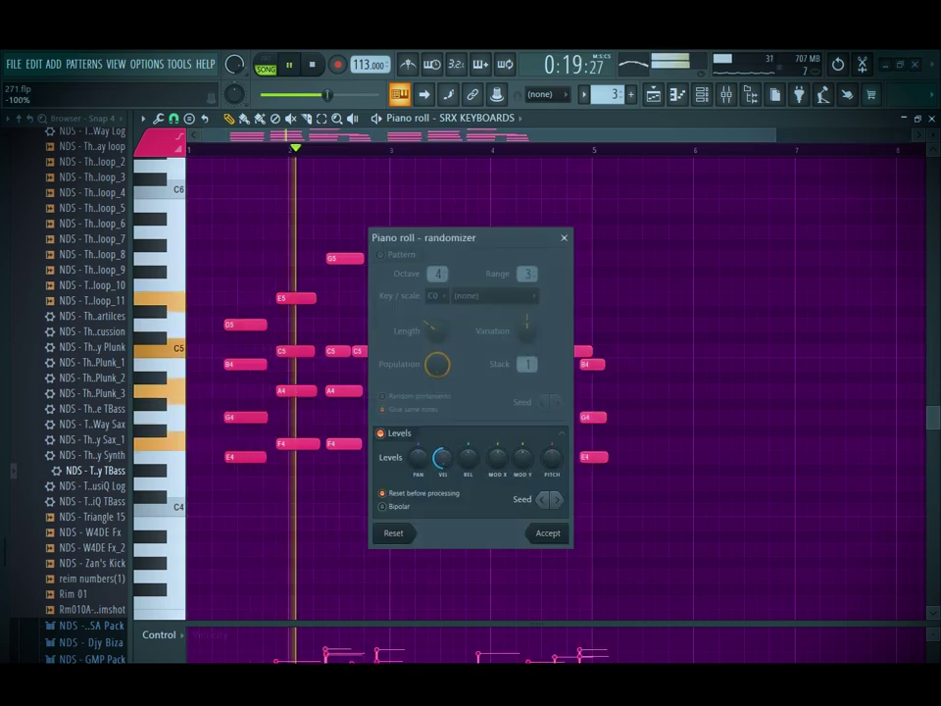
pyautogui.click(545, 534)
pyautogui.hotkey('alt', 'r')
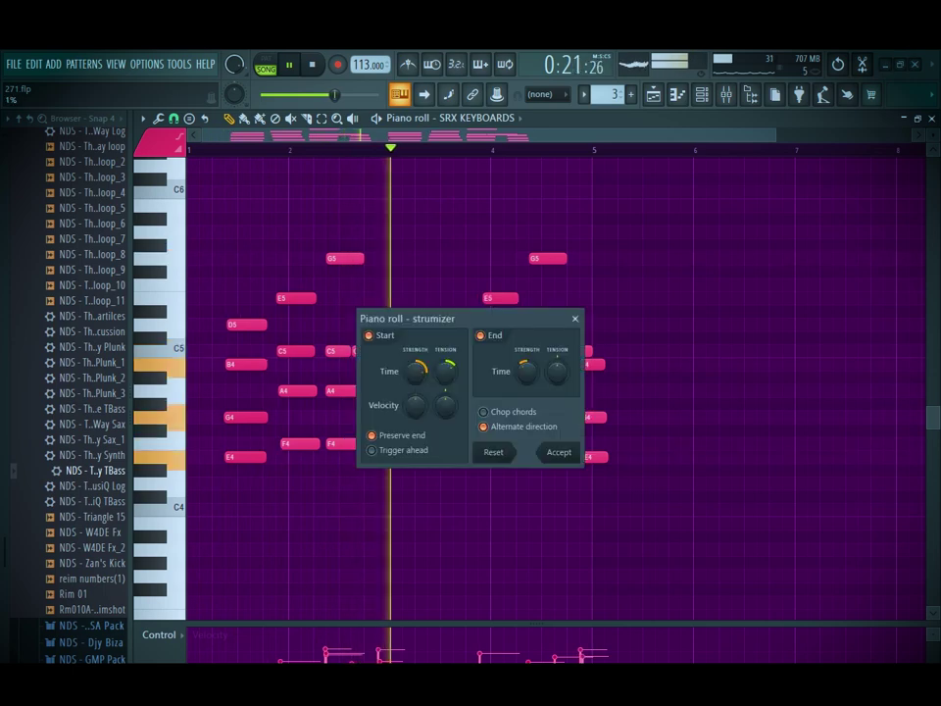
pyautogui.press('Return')
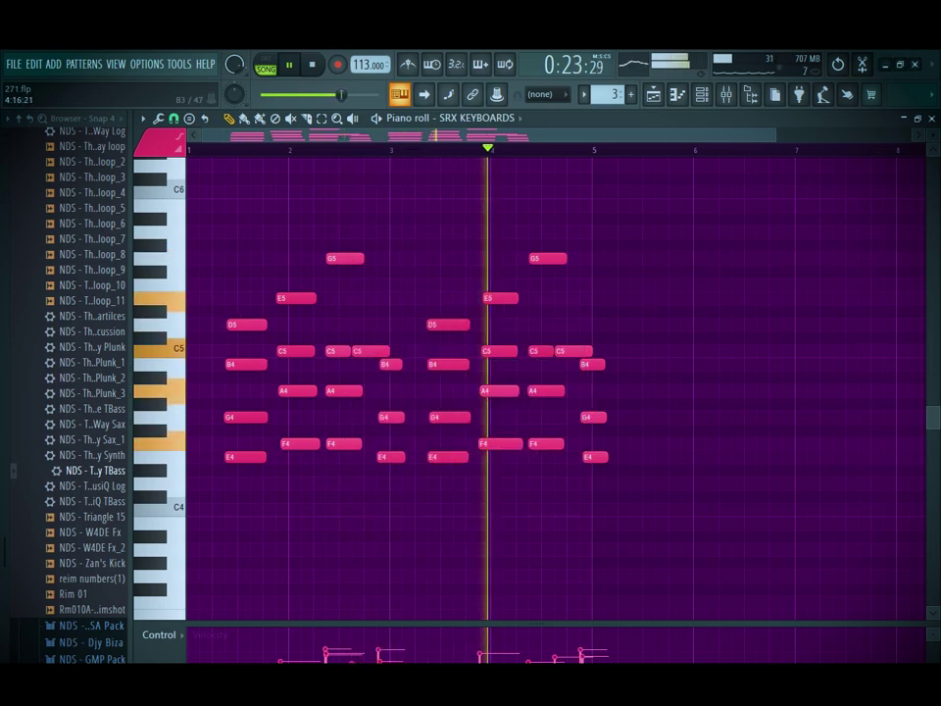
# Add a high run of D6, E6, C6 and B5 notes from the end of bar 4 into bar 5, checking it by playback
pyautogui.press('space')
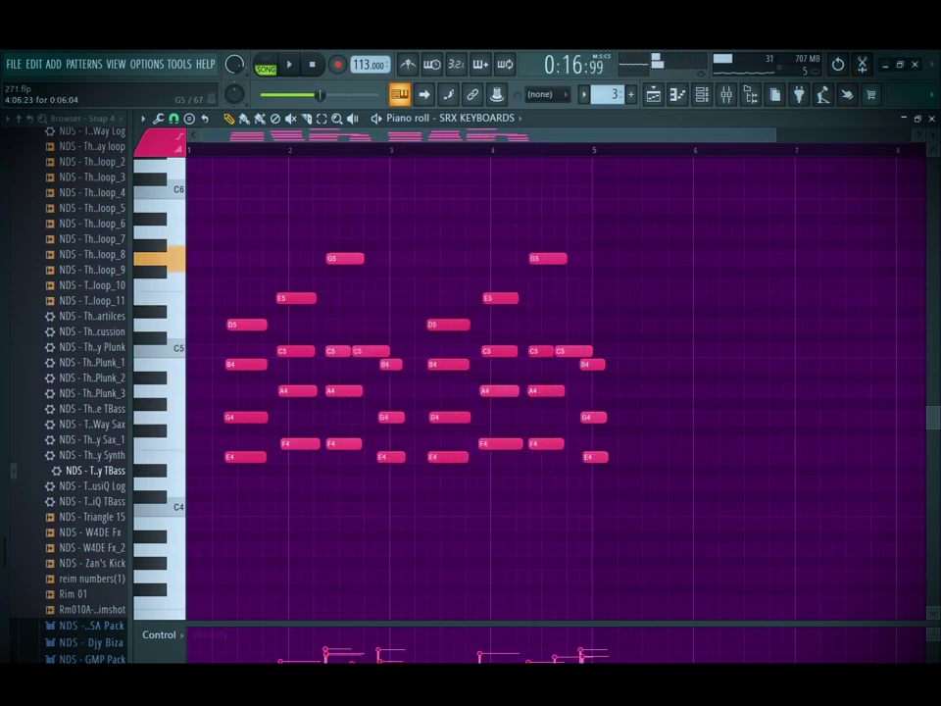
pyautogui.press('space')
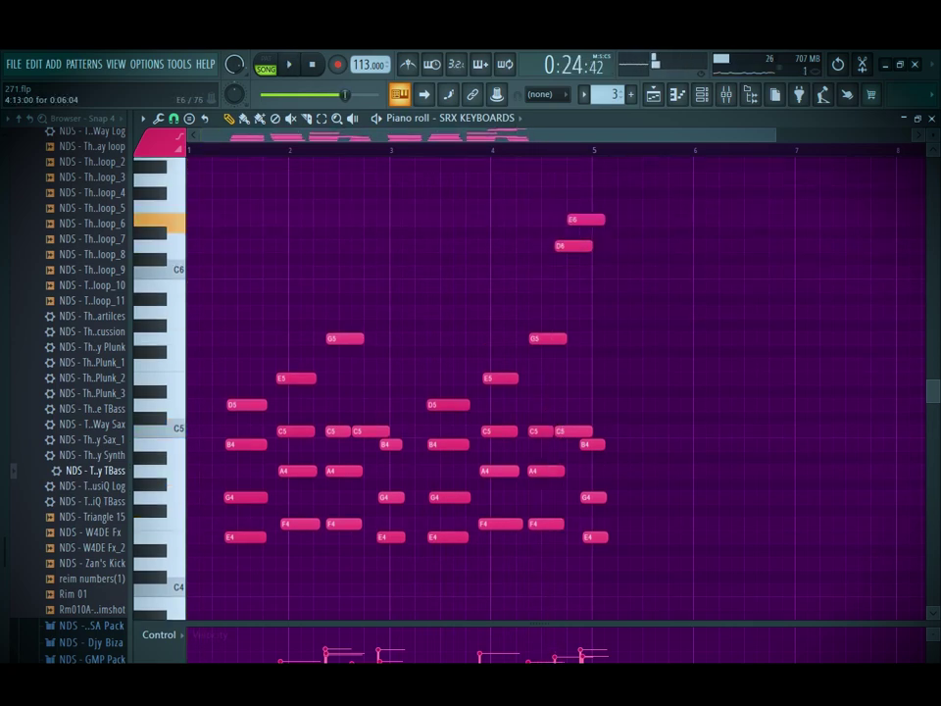
pyautogui.press('space')
pyautogui.press('space')
pyautogui.press('space')
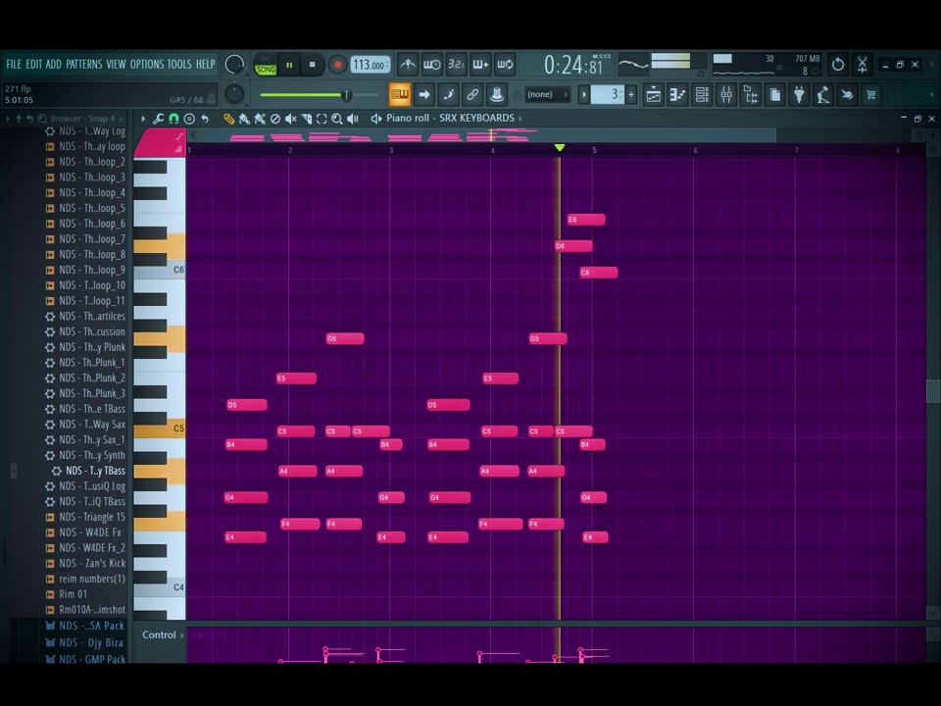
pyautogui.press('space')
pyautogui.press('space')
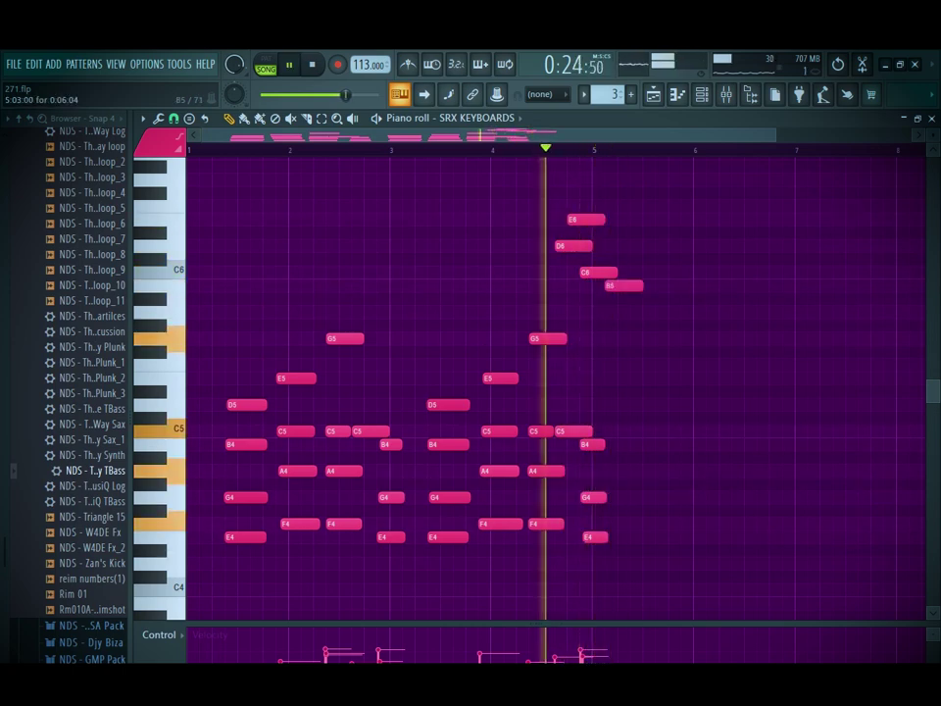
# Duplicate the chords and melody of bars 1 to 4 into bars 5 to 8
pyautogui.moveTo(592, 150); pyautogui.dragTo(189, 150)
pyautogui.hotkey('ctrl', 'b')
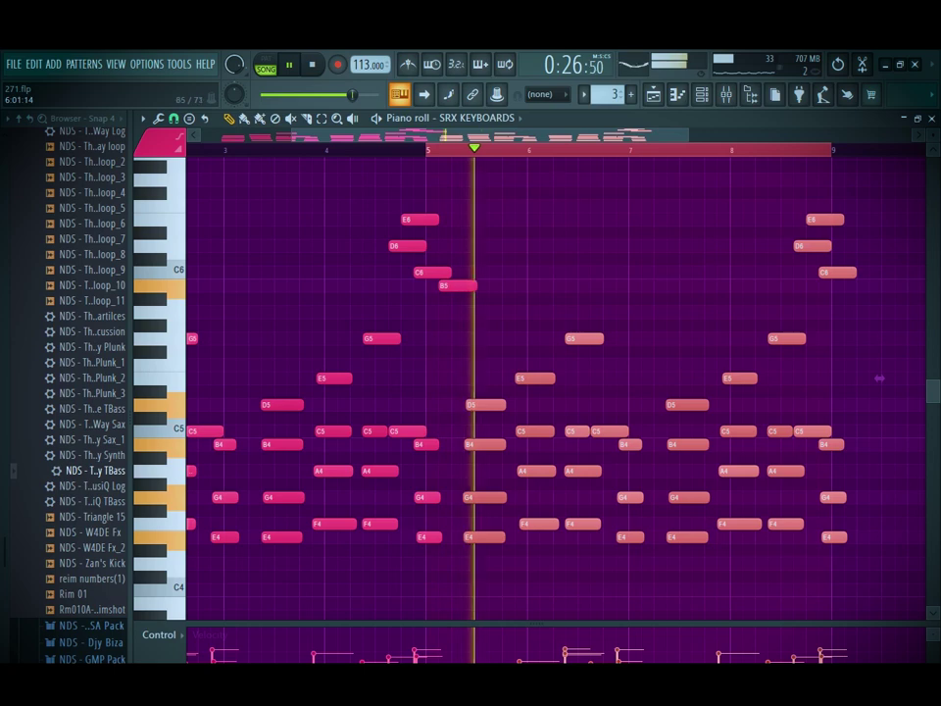
pyautogui.moveTo(550, 254); pyautogui.dragTo(612, 277)
pyautogui.keyDown('ctrl'); pyautogui.rightClick(612, 277); pyautogui.keyUp('ctrl')
# Add an F5 note late in bar 6 and an E5 note near the start of bar 7, and play them back
pyautogui.click(629, 374)
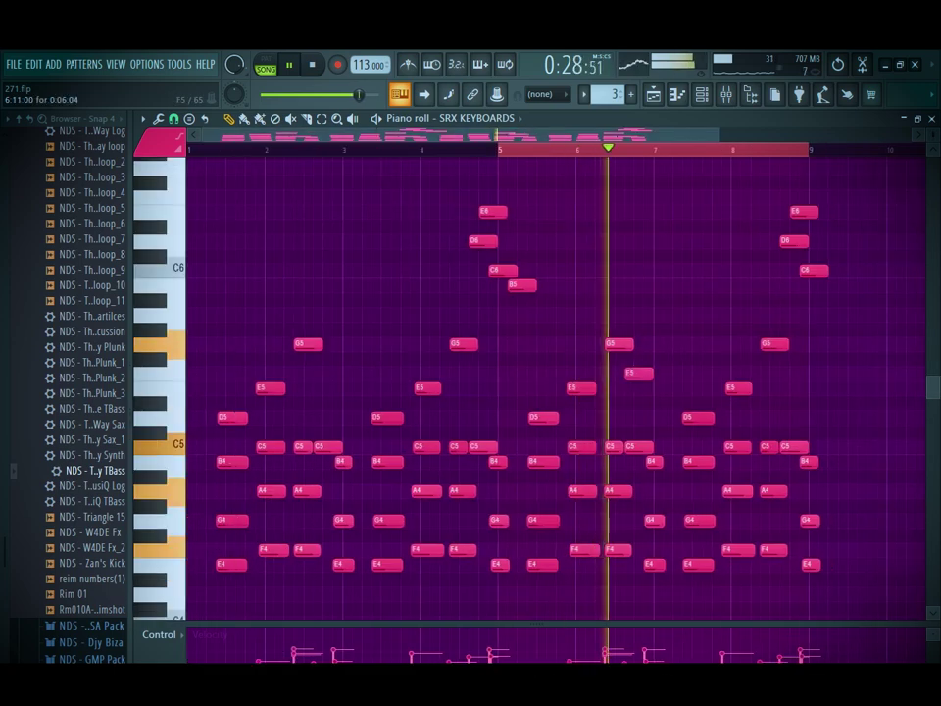
pyautogui.click(662, 402)
pyautogui.press('space')
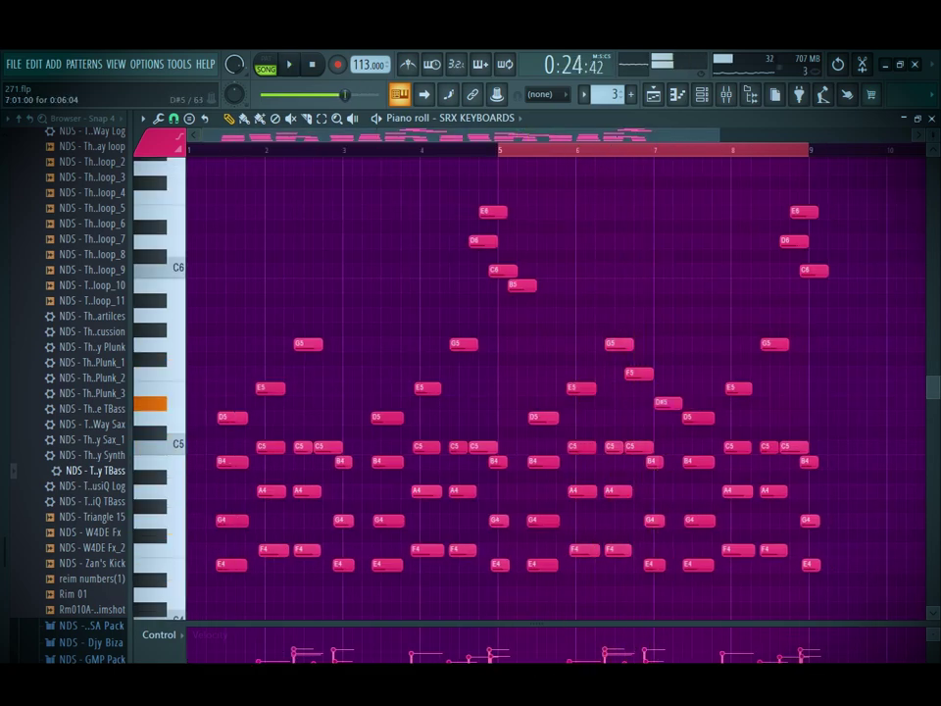
pyautogui.press('space')
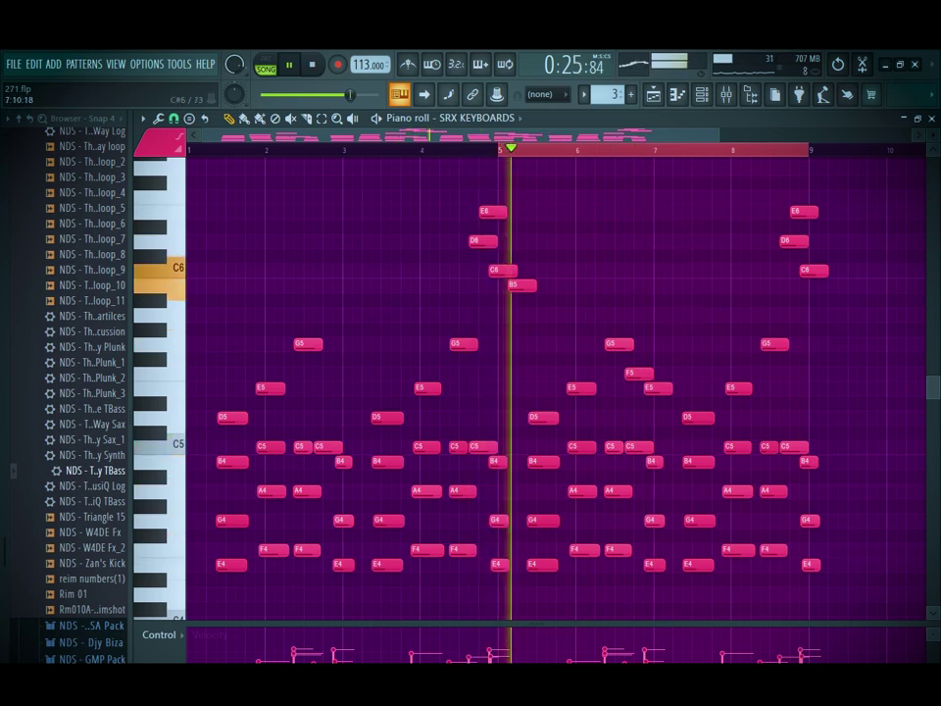
pyautogui.hotkey('ctrl', 'd')
pyautogui.moveTo(675, 197)
pyautogui.mouseDown()
pyautogui.moveTo(707, 197)
pyautogui.moveTo(688, 197)
pyautogui.mouseUp()
pyautogui.rightClick(692, 197)
# Record a short lead melody into Pattern 4 with the SRX KEYBOARDS #2 instrument
pyautogui.click(702, 95)
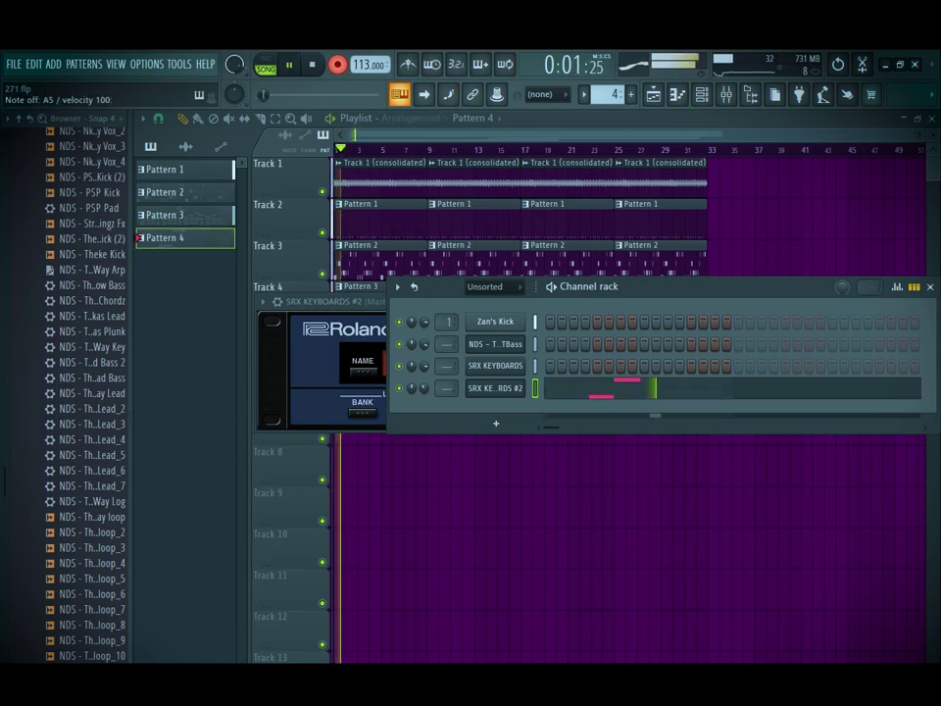
pyautogui.press('space')
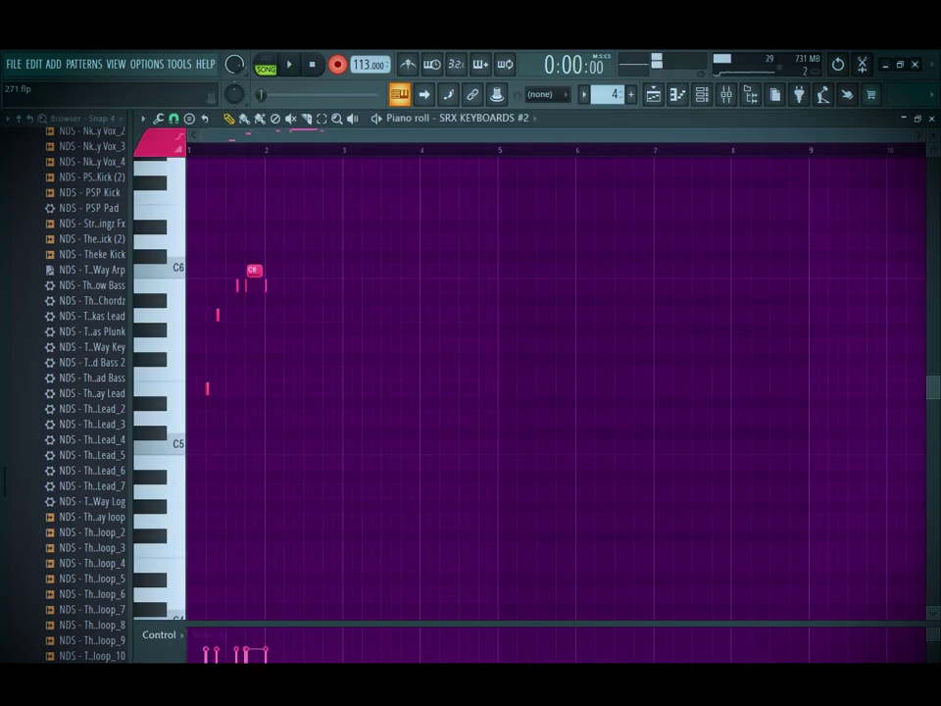
# Quantize the recorded SRX KEYBOARDS #2 lead notes
pyautogui.press('space')
pyautogui.hotkey('alt', 'q')
pyautogui.press('Return')
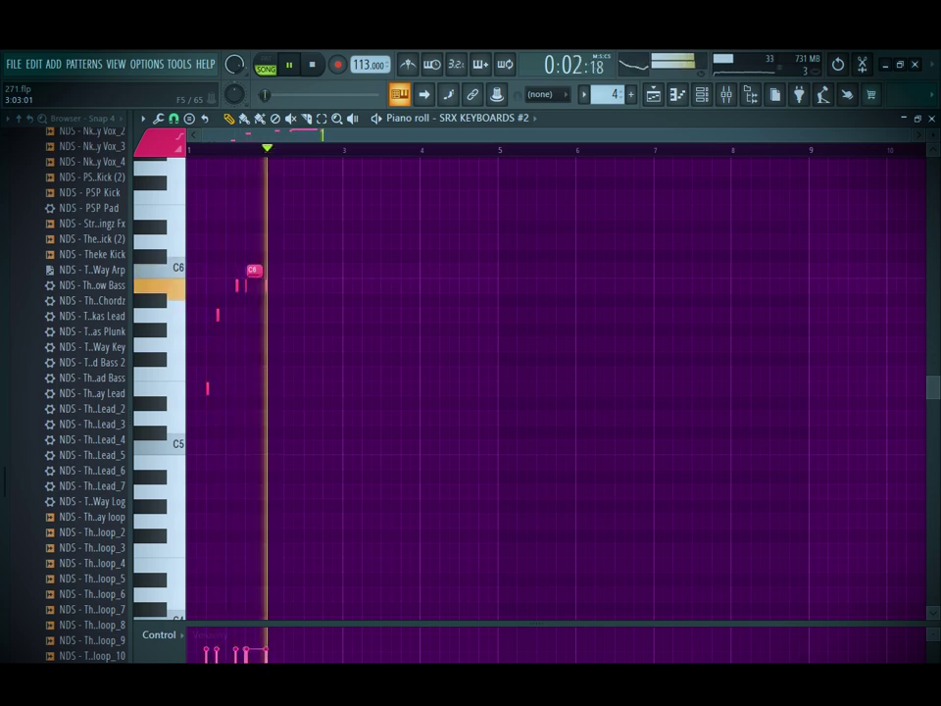
# Duplicate the one-bar lead phrase into bar 2 and shorten the C6 note at the end of the copy
pyautogui.hotkey('ctrl', 'a')
pyautogui.hotkey('ctrl', 'b')
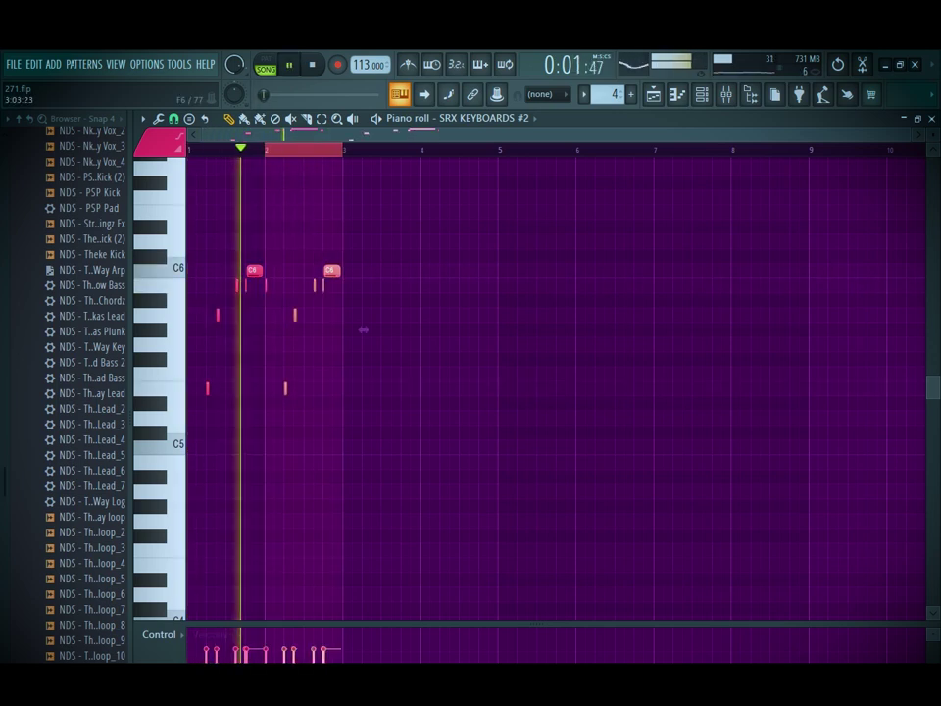
pyautogui.hotkey('ctrl', 'a')
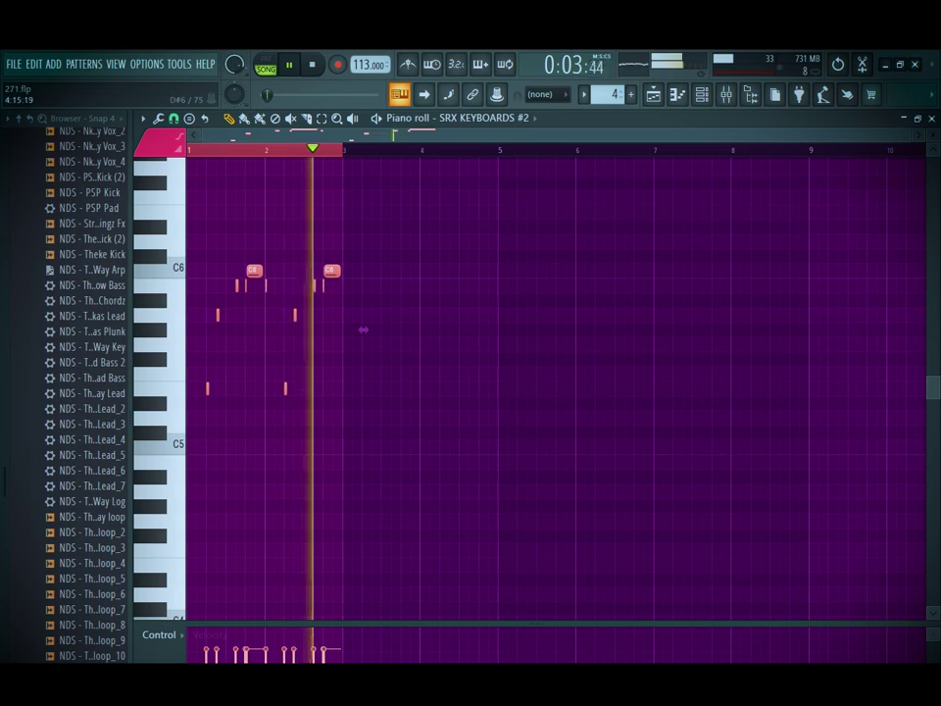
pyautogui.press('space')
pyautogui.press('space')
pyautogui.moveTo(363, 329); pyautogui.dragTo(355, 329)
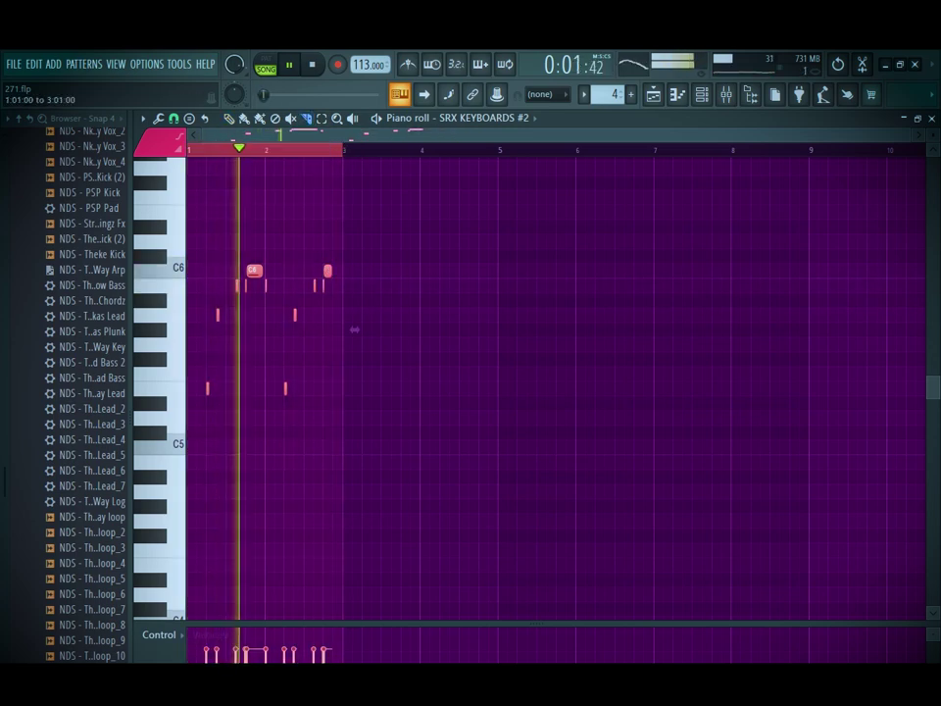
# Repeat the two-bar lead phrase three times to fill the pattern up to the end of bar 8
pyautogui.hotkey('ctrl', 'b')
pyautogui.hotkey('ctrl', 'b')
pyautogui.hotkey('ctrl', 'b')
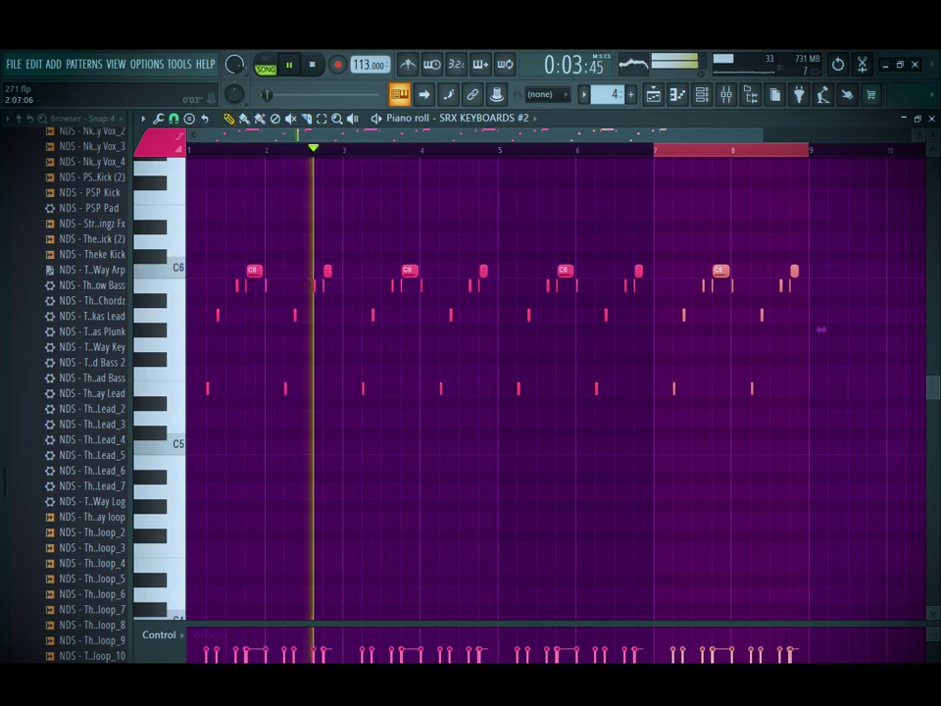
# Route the SRX KEYBOARDS #2 channel to mixer track 2 and load Fruity Reeverb 2 in its first effect slot
pyautogui.click(701, 94)
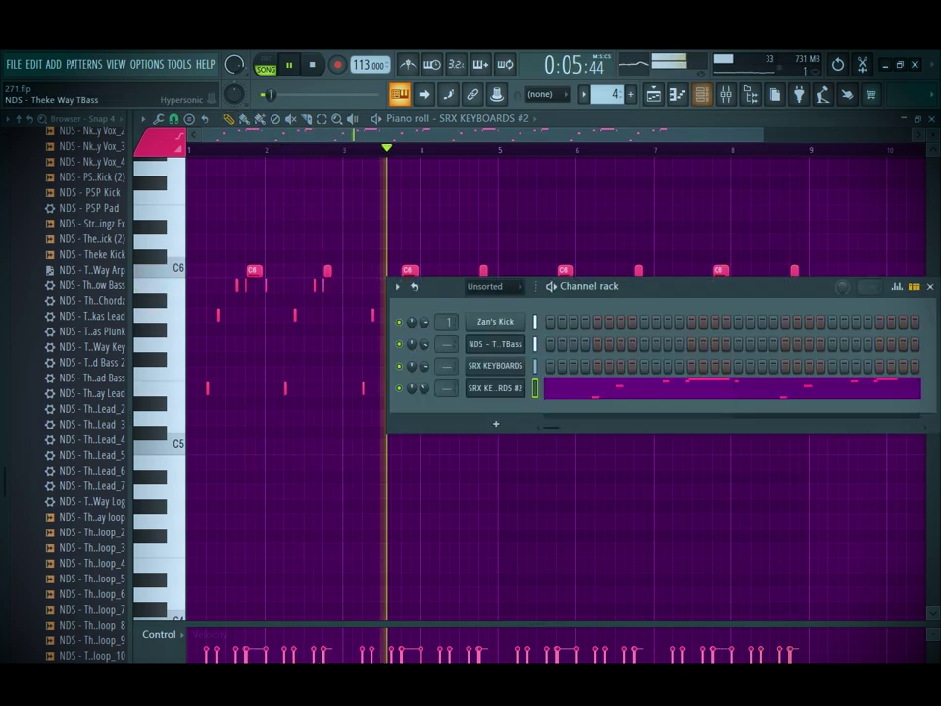
pyautogui.click(495, 388)
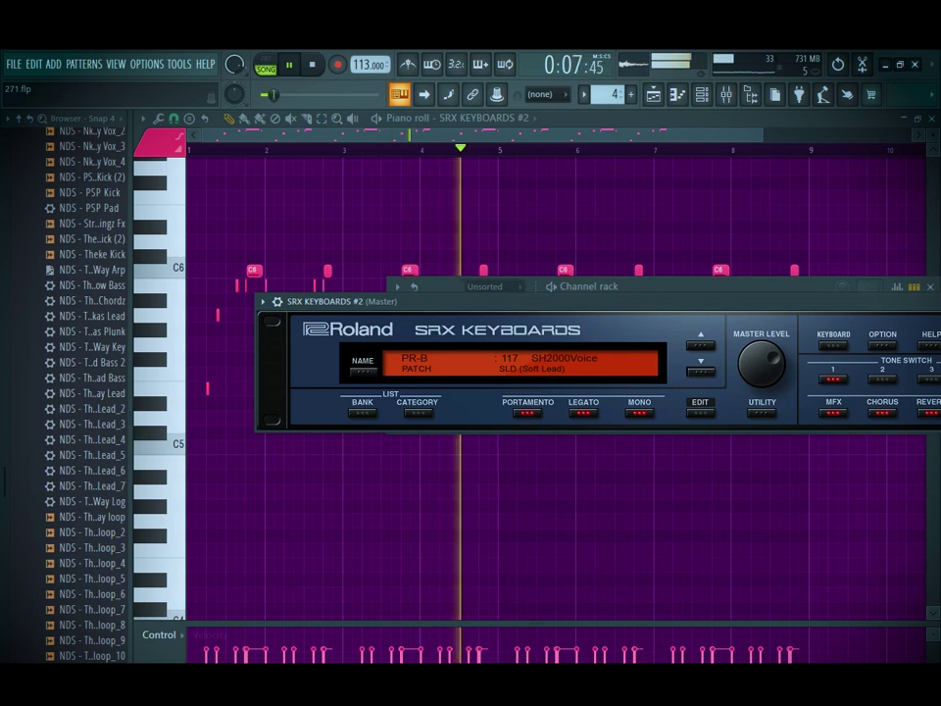
pyautogui.click(647, 286)
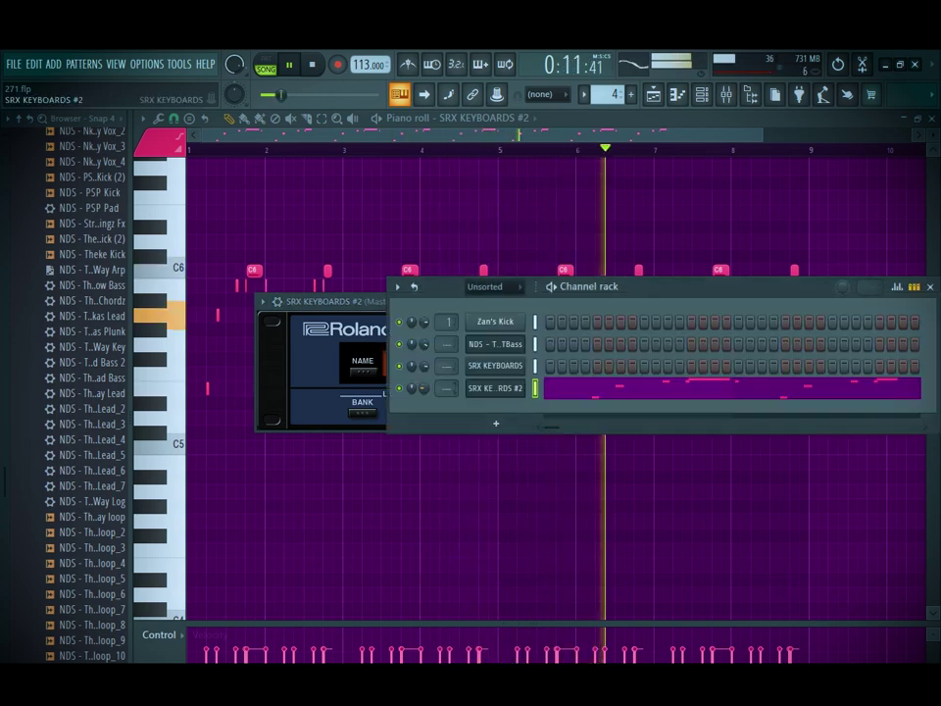
pyautogui.doubleClick(446, 388)
pyautogui.click(785, 164)
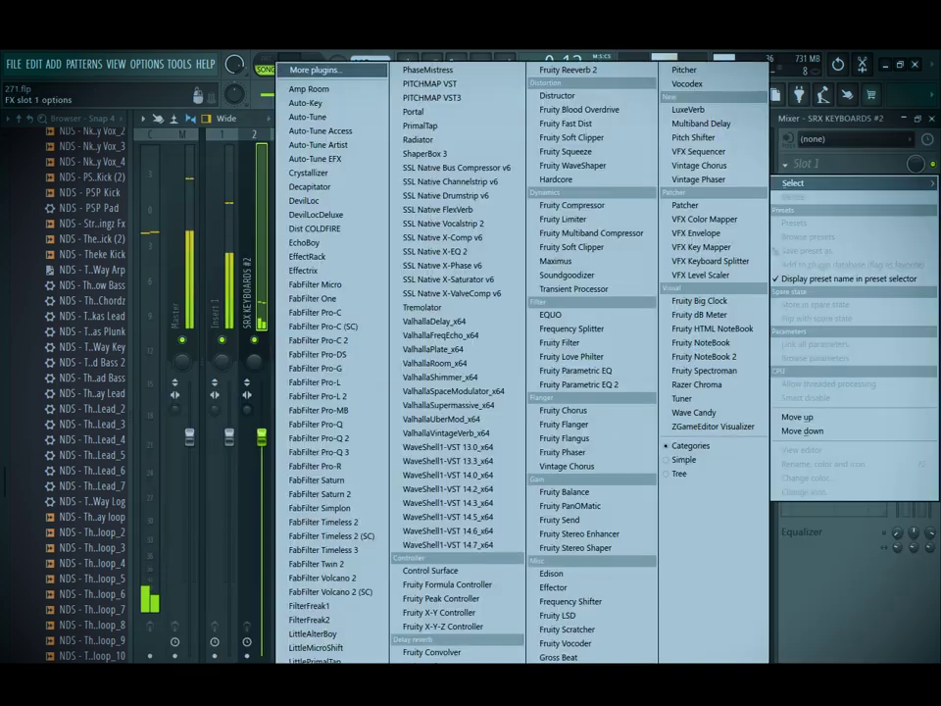
pyautogui.click(565, 70)
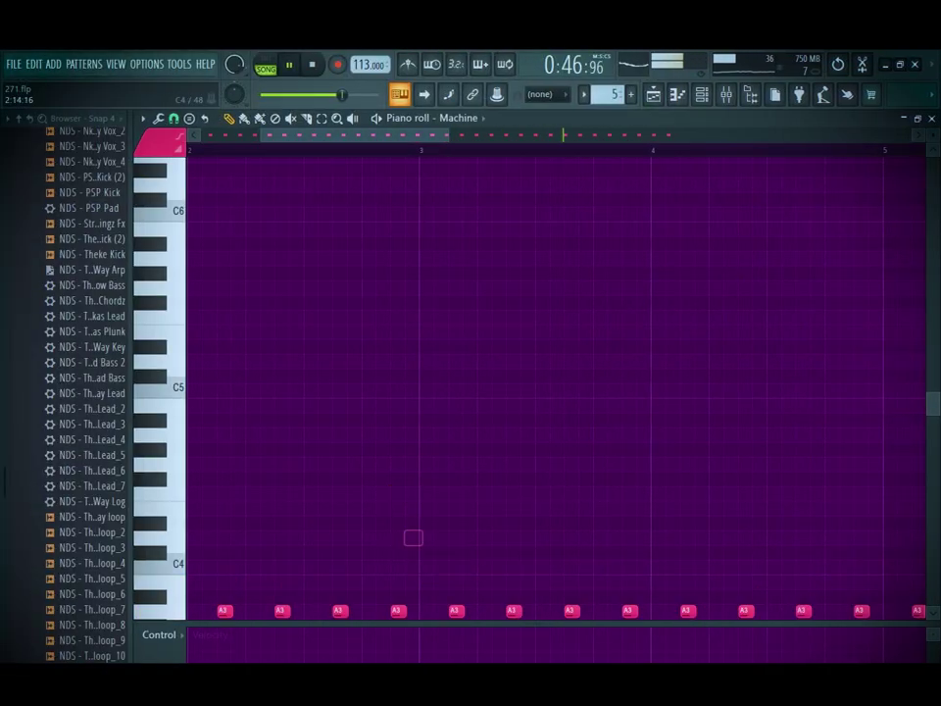
# Create Pattern 6, place two clips of it on Track 8 from bar 17 to bar 33, and select that range for playback
pyautogui.press('F6')
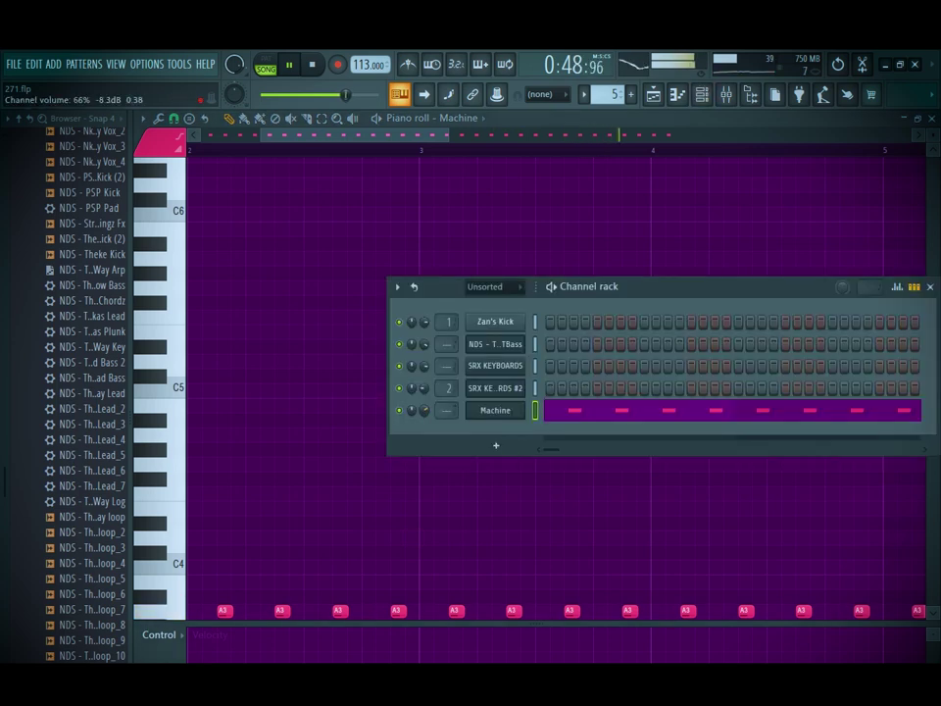
pyautogui.press('F5')
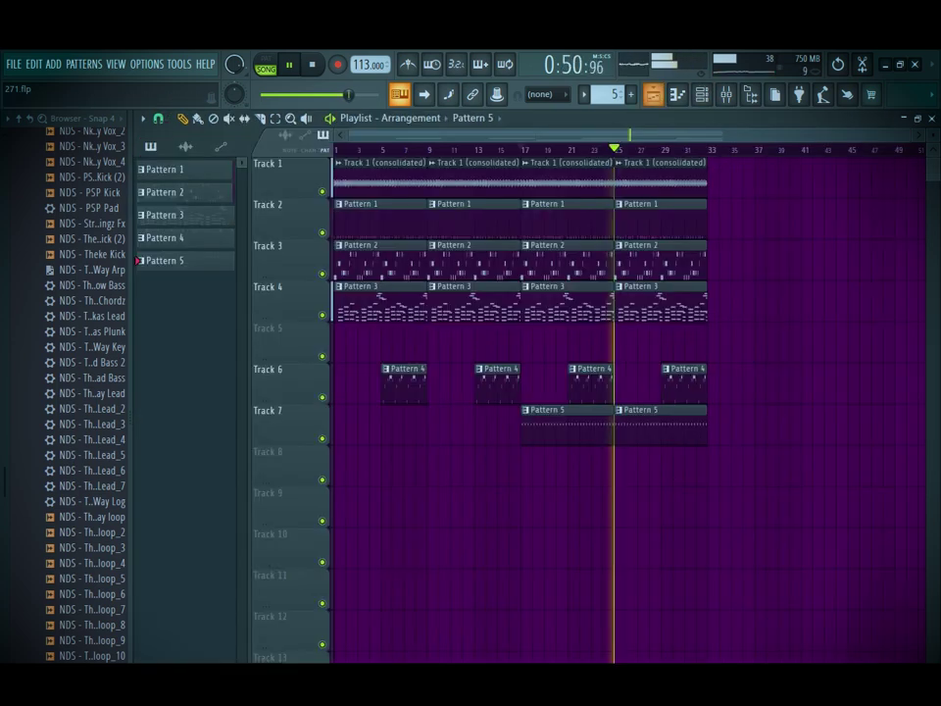
pyautogui.rightClick(612, 92)
pyautogui.click(721, 99)
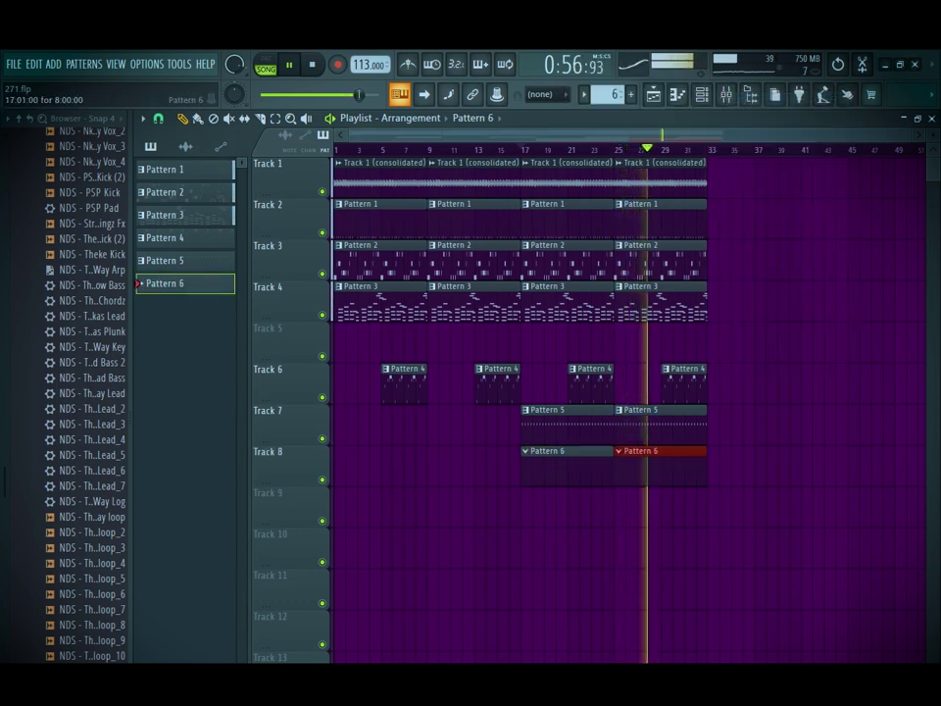
pyautogui.moveTo(710, 150); pyautogui.dragTo(568, 150)
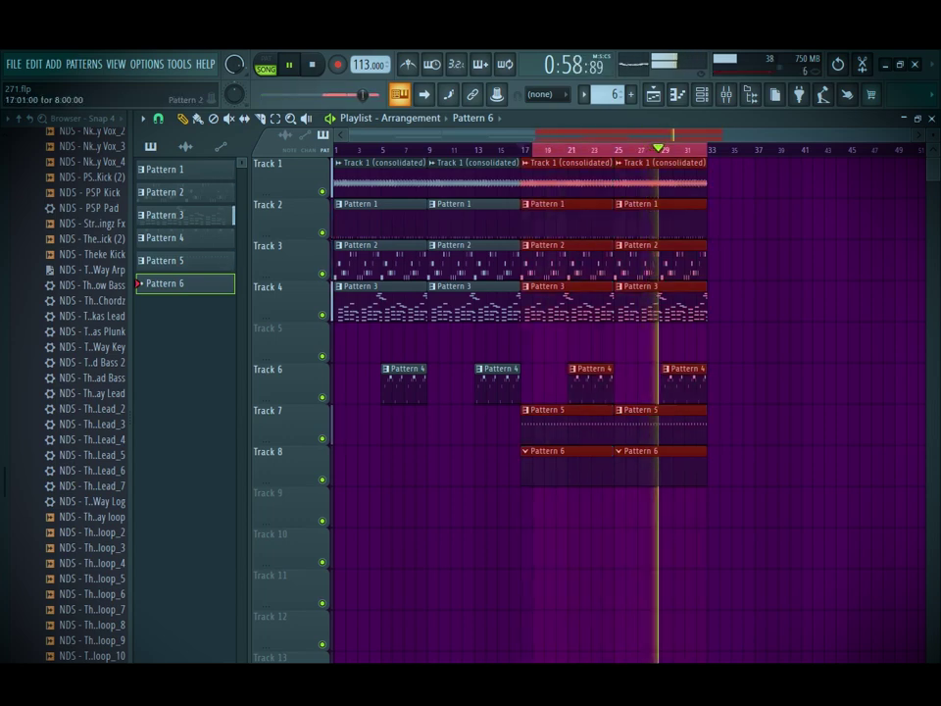
# Program Pattern 6 with Hat046, hat_freekn and HH037aOEQ Open Hhat2 hits, and clear the playlist's time selection
pyautogui.press('F6')
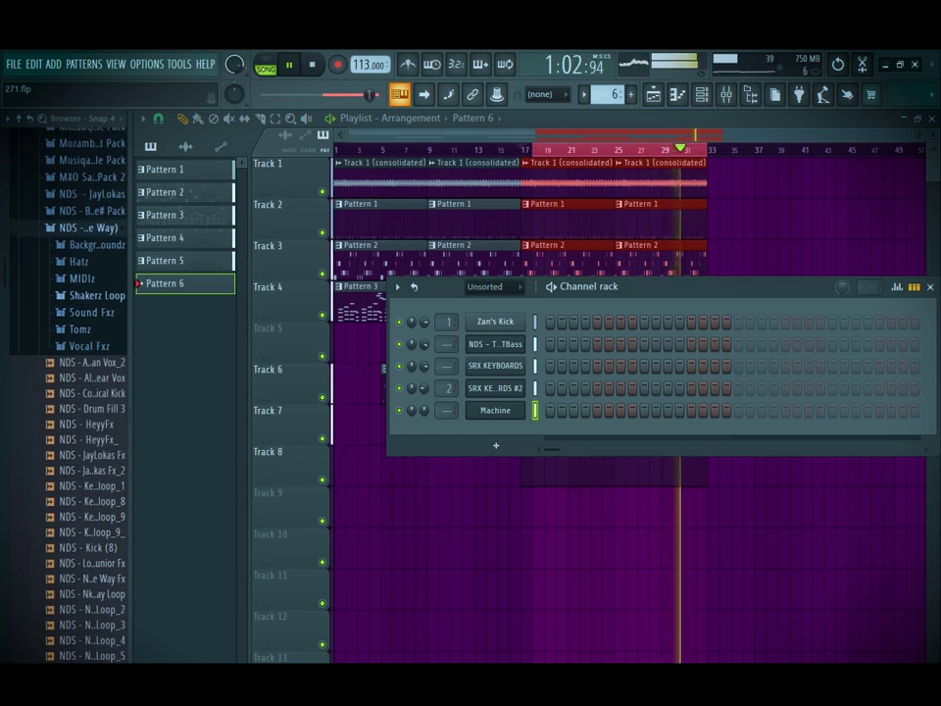
pyautogui.click(78, 262)
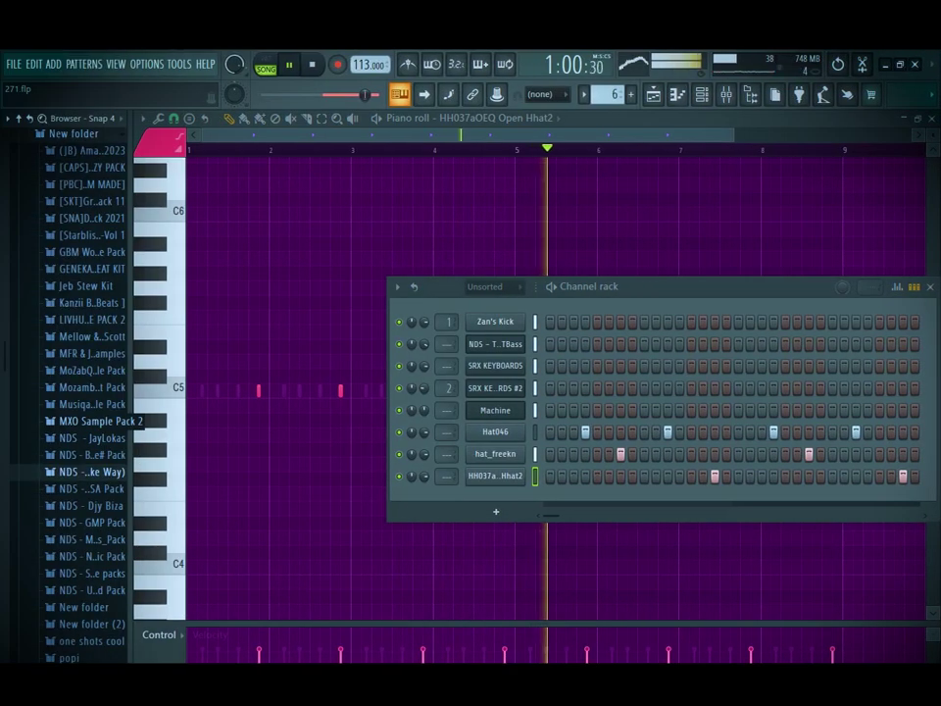
pyautogui.click(654, 95)
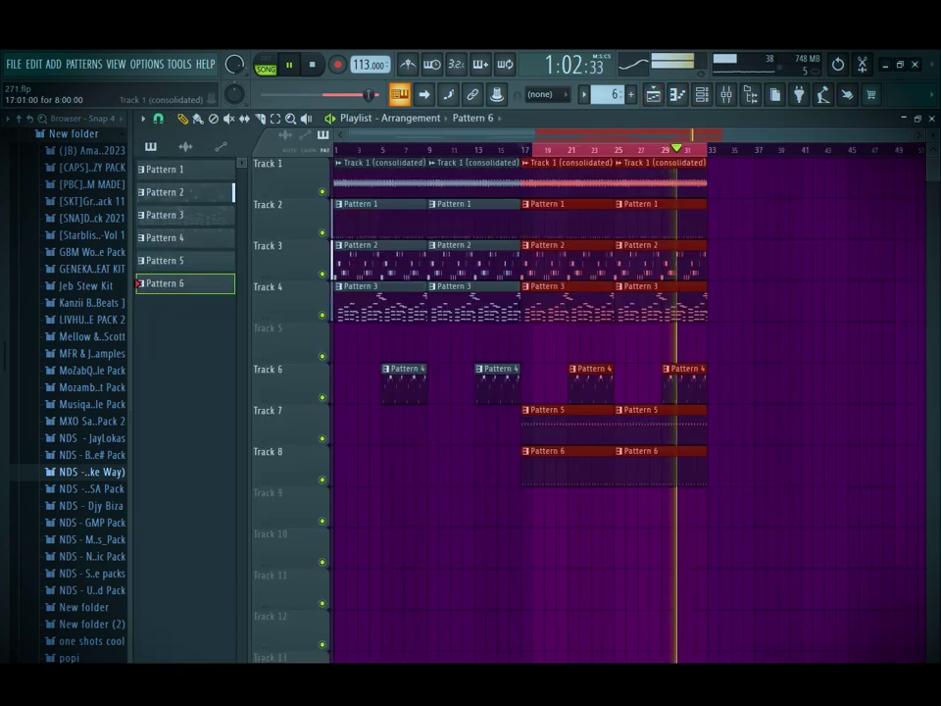
pyautogui.keyDown('ctrl'); pyautogui.click(528, 150); pyautogui.keyUp('ctrl')
# Create Pattern 7 and place three consecutive clips of it on Track 9 from bar 1 to bar 25
pyautogui.click(632, 95)
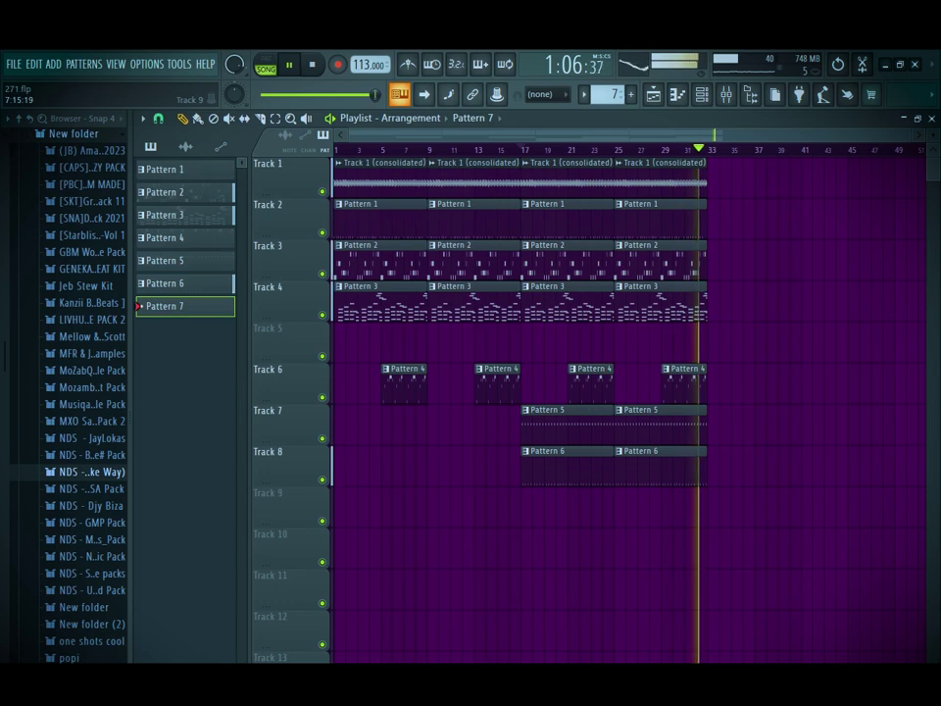
pyautogui.moveTo(414, 509); pyautogui.dragTo(531, 509)
pyautogui.moveTo(523, 509); pyautogui.dragTo(476, 510)
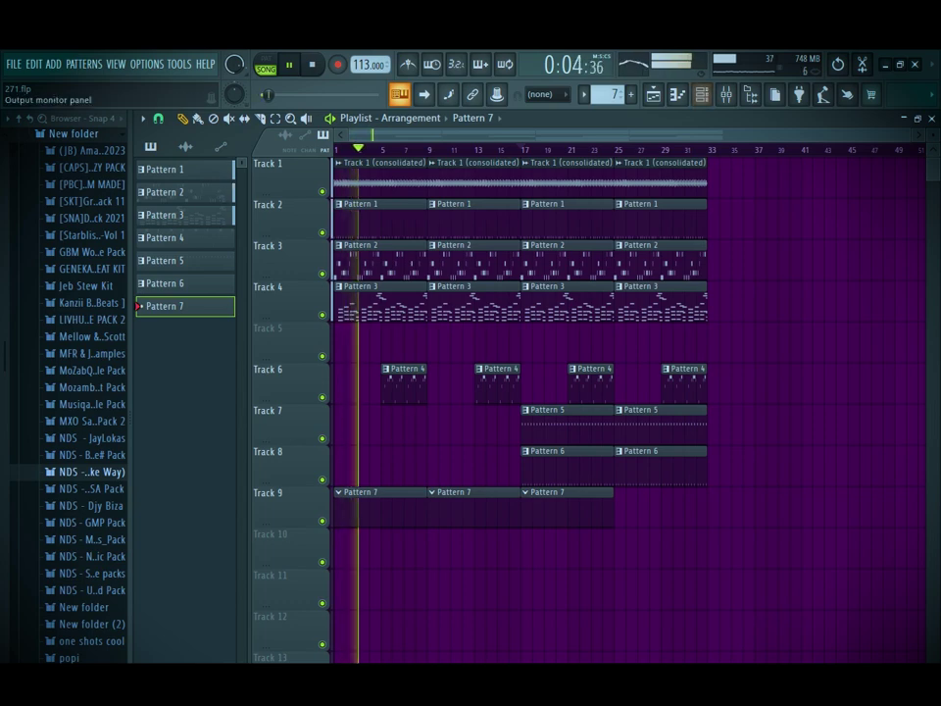
# Add another SRX KEYBOARDS instance below the first one and open its patch category list
pyautogui.press('F6')
pyautogui.click(496, 510)
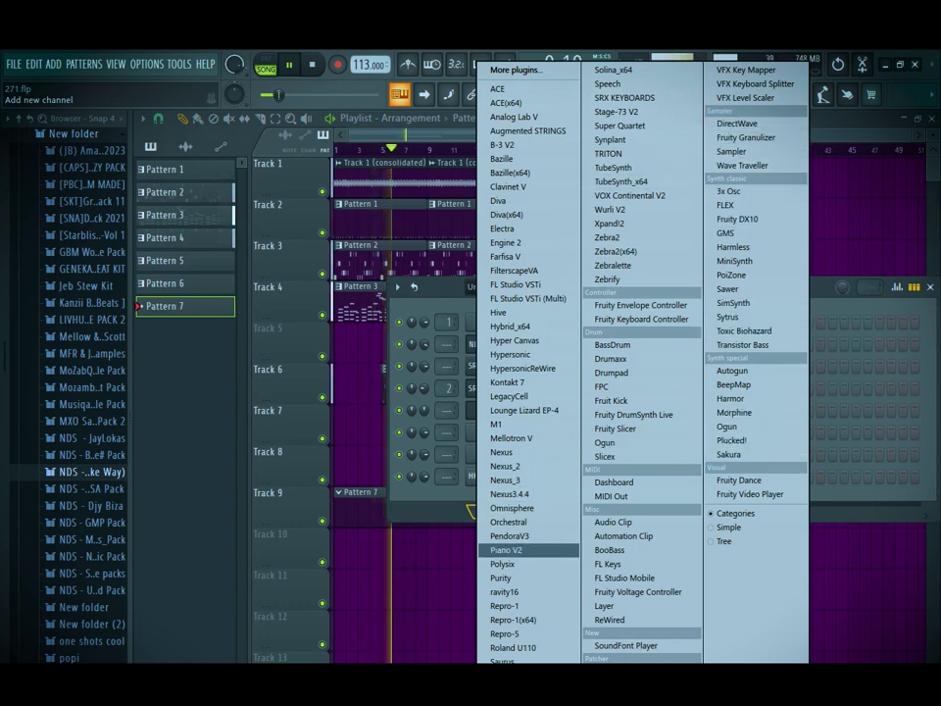
pyautogui.click(501, 453)
pyautogui.rightClick(495, 366)
pyautogui.click(552, 493)
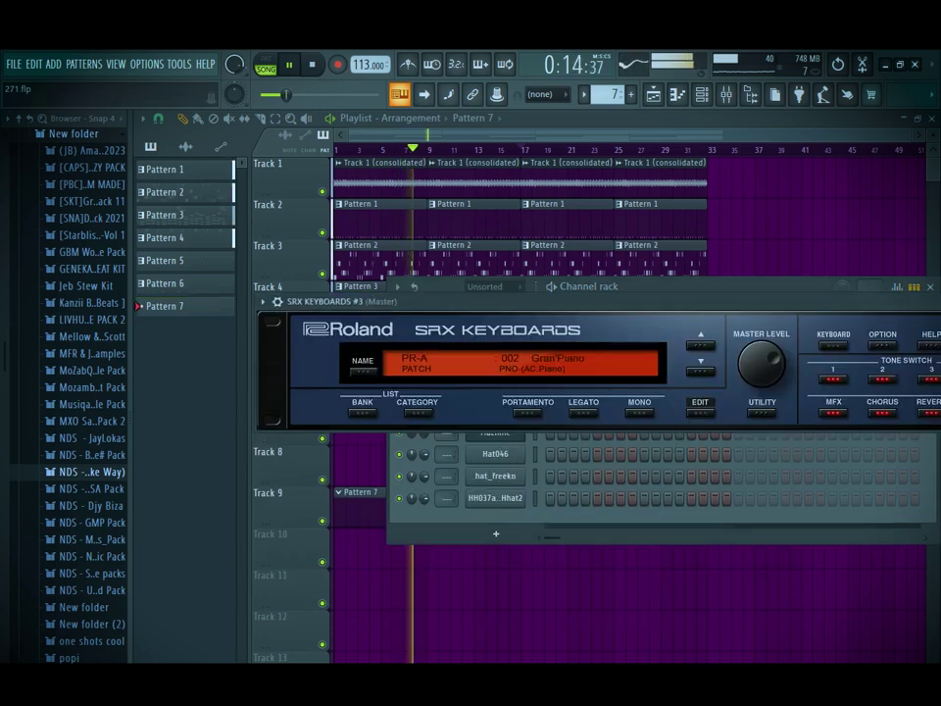
pyautogui.click(417, 412)
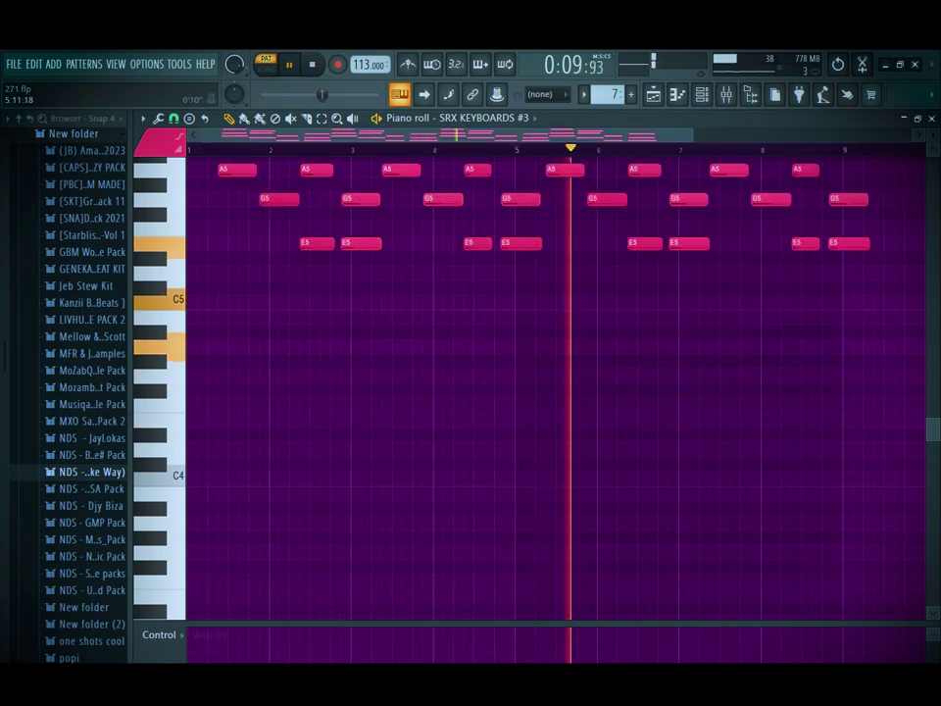
# Play Pattern 7 within the full arrangement and set the SRX KEYBOARDS #3 patch to 014 BalladPanner
pyautogui.scroll(5, 628, 392)
pyautogui.click(702, 95)
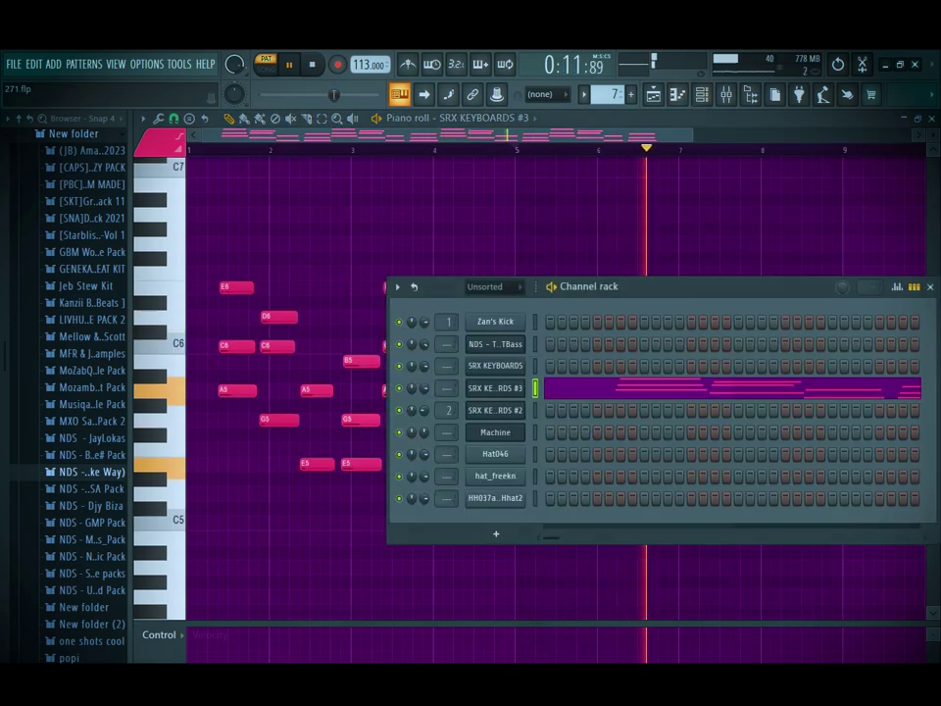
pyautogui.click(495, 388)
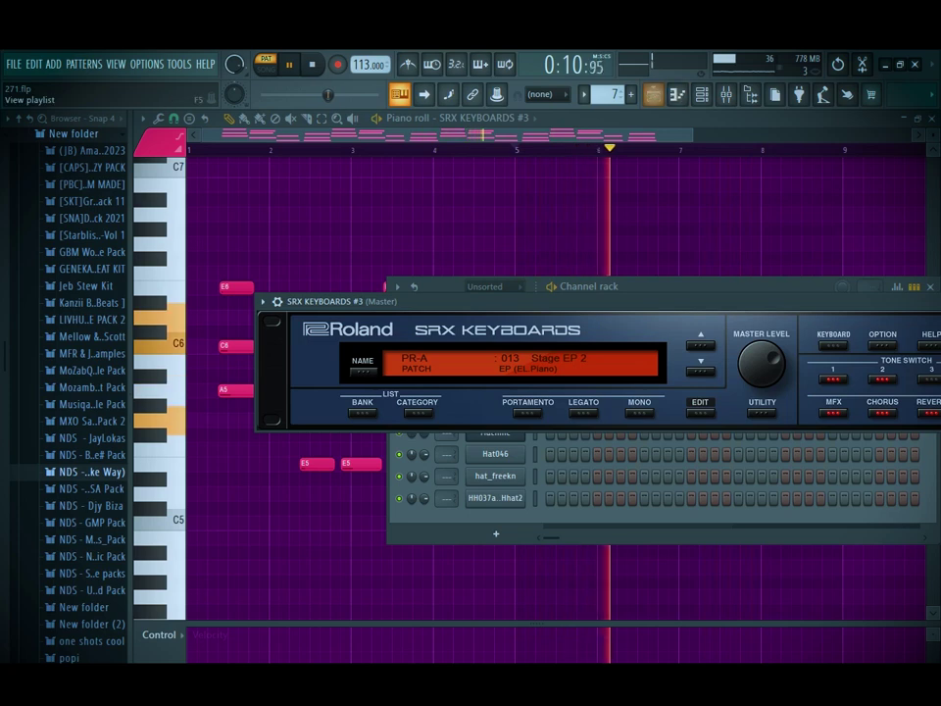
pyautogui.press('F5')
pyautogui.press('l')
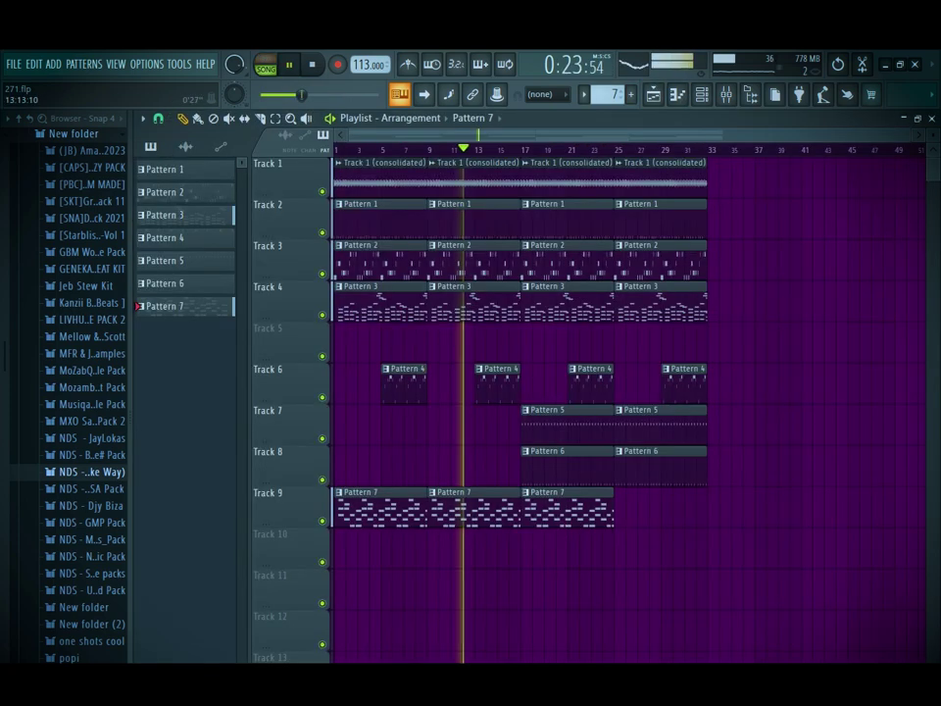
pyautogui.press('F6')
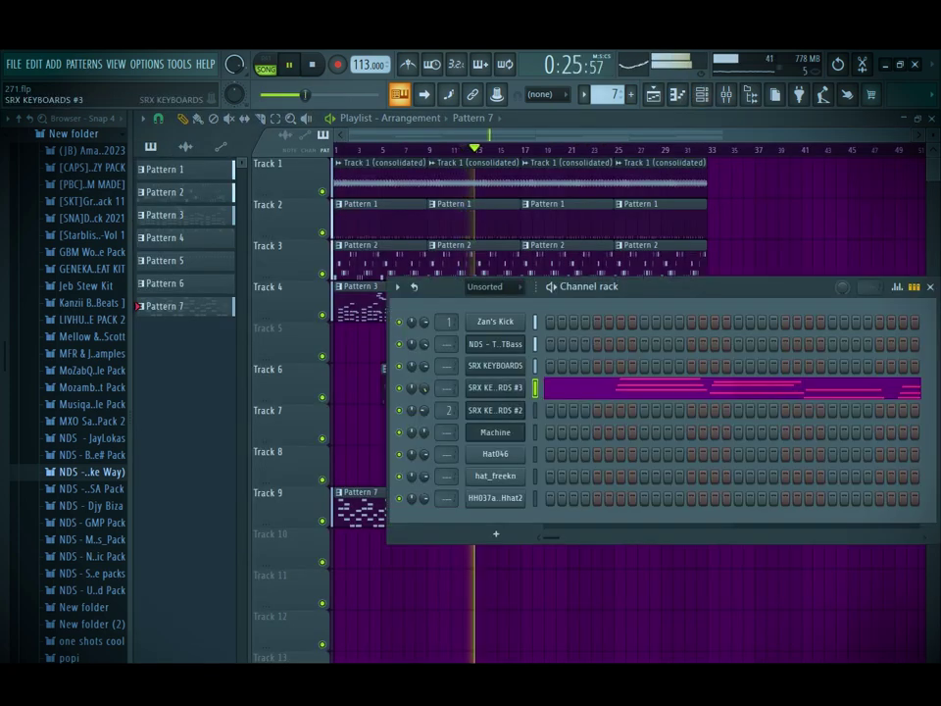
pyautogui.click(496, 388)
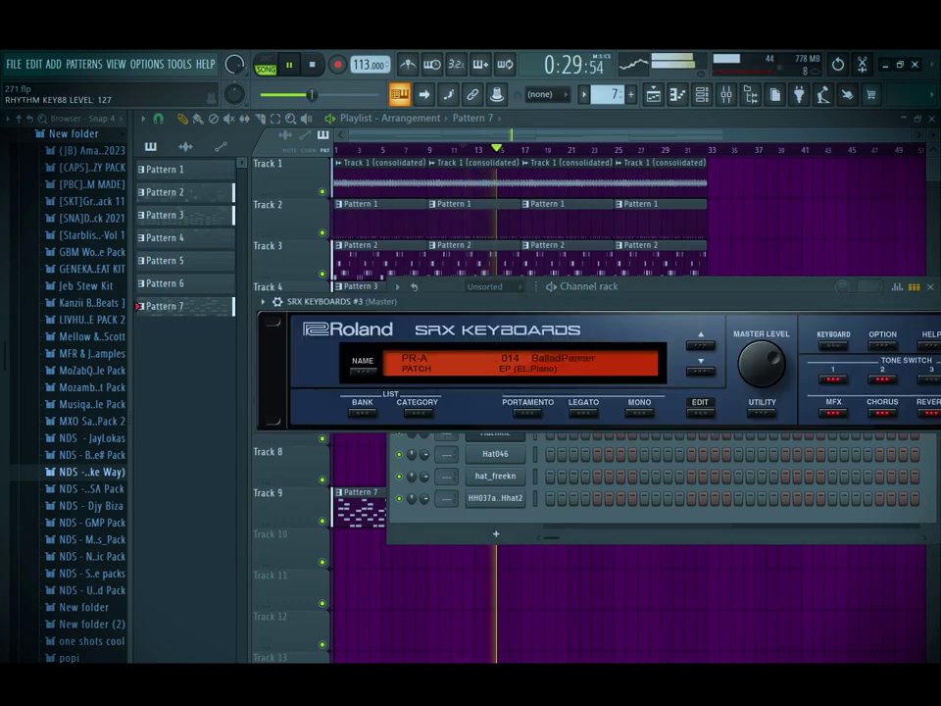
pyautogui.press('F6')
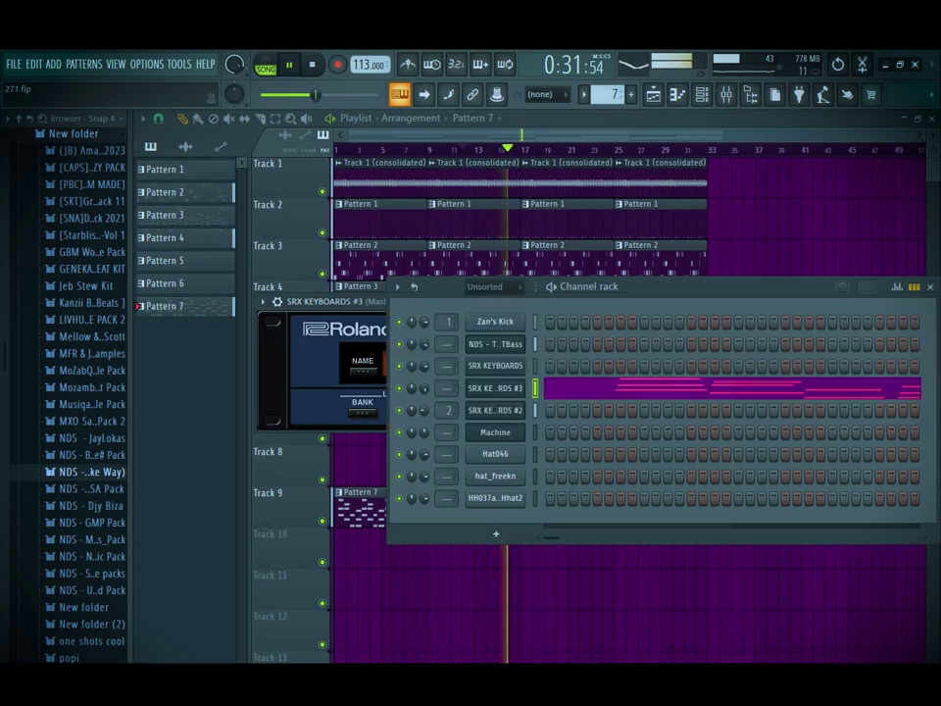
# Create Pattern 8 and place two clips of it on Track 10 from bar 17 to bar 33
pyautogui.click(615, 94)
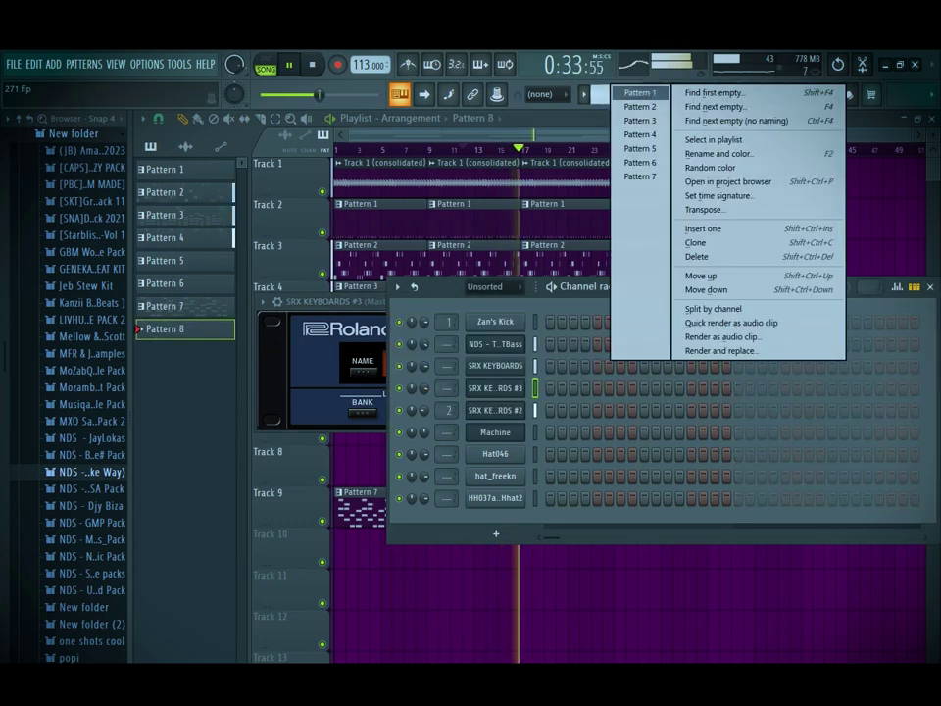
pyautogui.click(692, 92)
pyautogui.press('Escape')
pyautogui.press('F12')
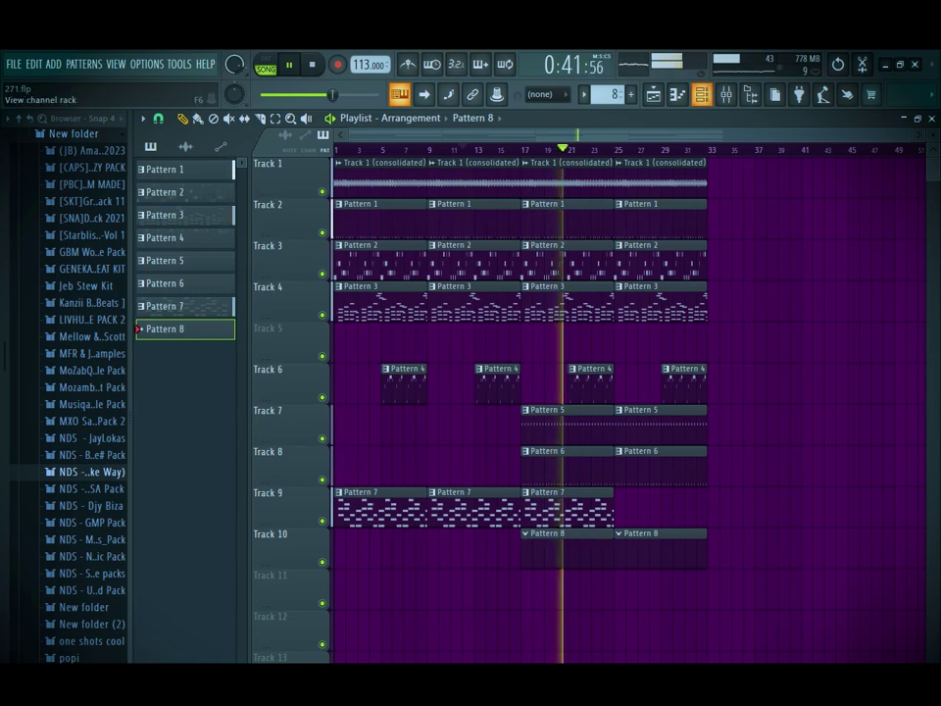
# Load the TBK_-_SNARE_(2) sample from the Tp_deemusiq folder into a new channel and program its hits in Pattern 8
pyautogui.press('F6')
pyautogui.scroll(-6, 88, 502)
pyautogui.scroll(3, 88, 498)
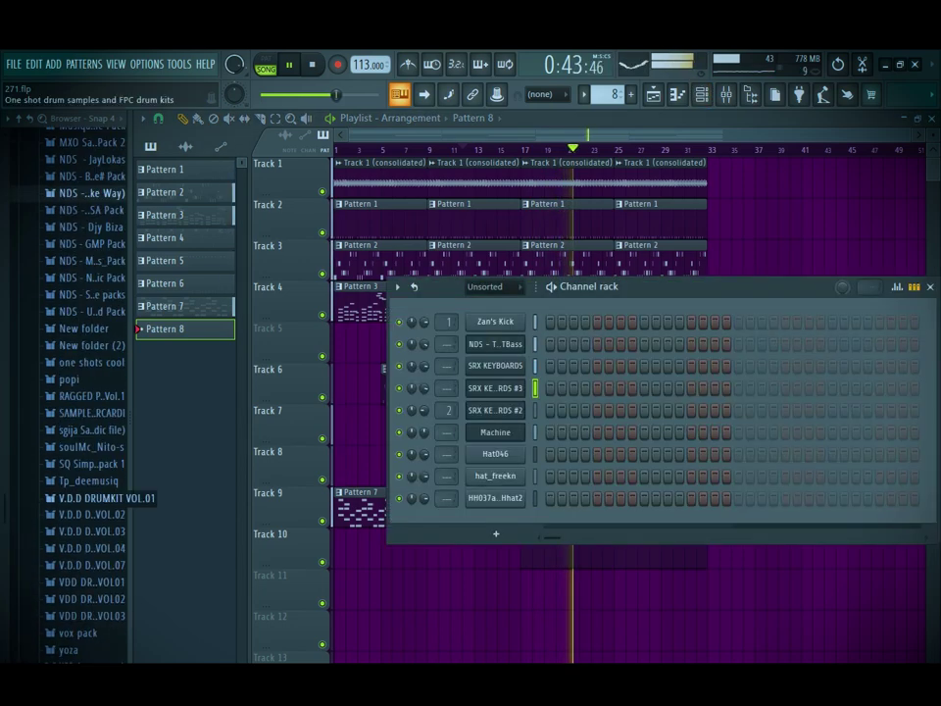
pyautogui.click(88, 484)
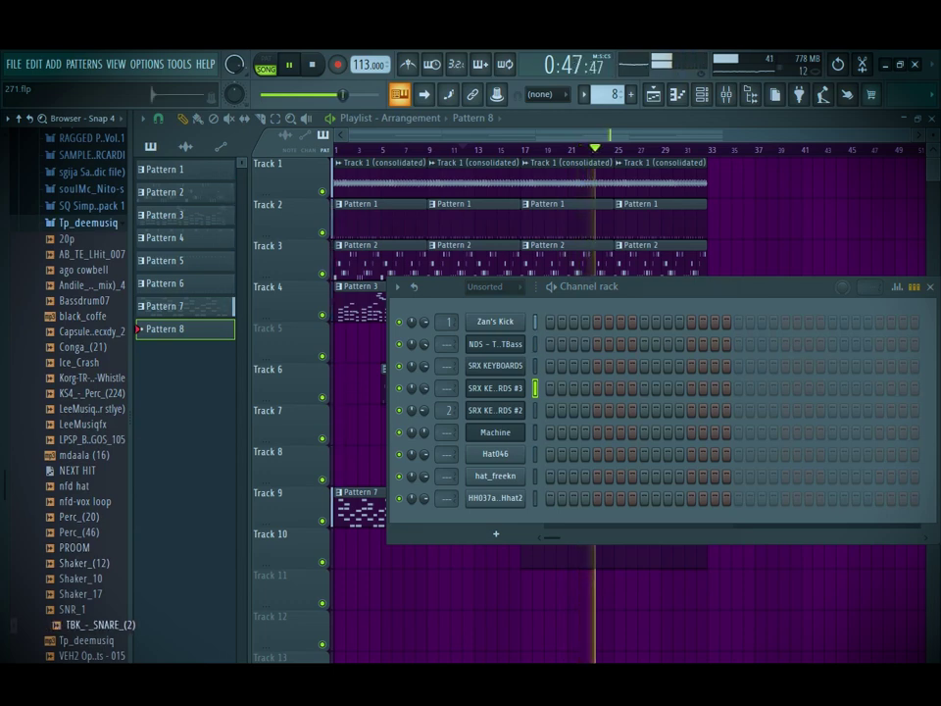
pyautogui.moveTo(496, 571); pyautogui.dragTo(506, 534)
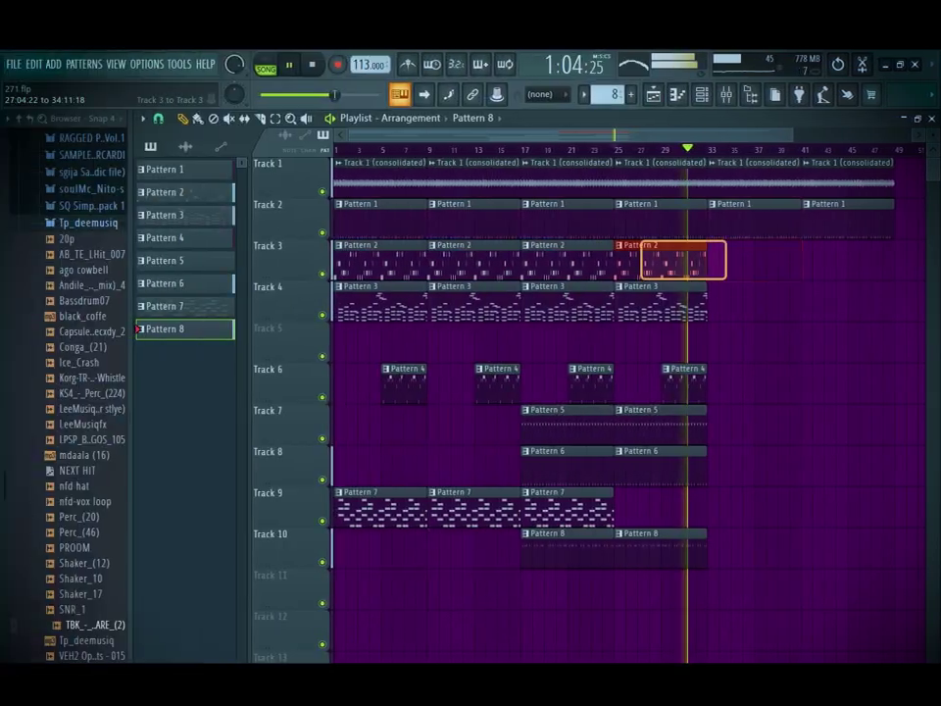
# Duplicate the Pattern 2, 5, 6 and 8 clips on their tracks to extend them up to bar 49
pyautogui.hotkey('ctrl', 'b')
pyautogui.keyDown('ctrl'); pyautogui.click(661, 551); pyautogui.keyUp('ctrl')
pyautogui.hotkey('ctrl', 'b')
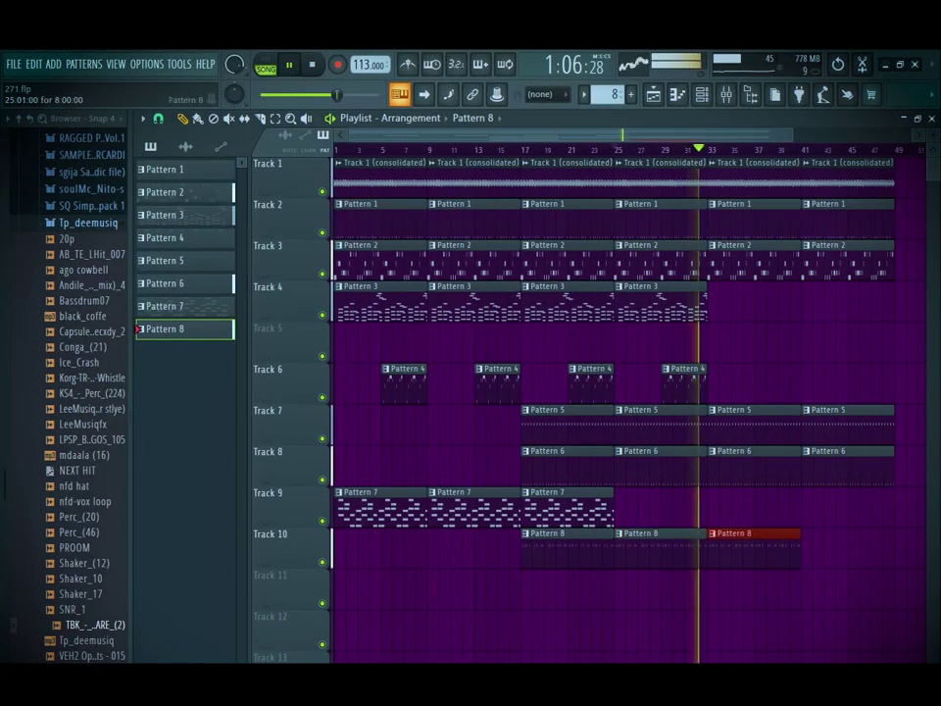
pyautogui.hotkey('ctrl', 'b')
pyautogui.click(795, 343)
pyautogui.rightClick(795, 343)
pyautogui.rightClick(761, 343)
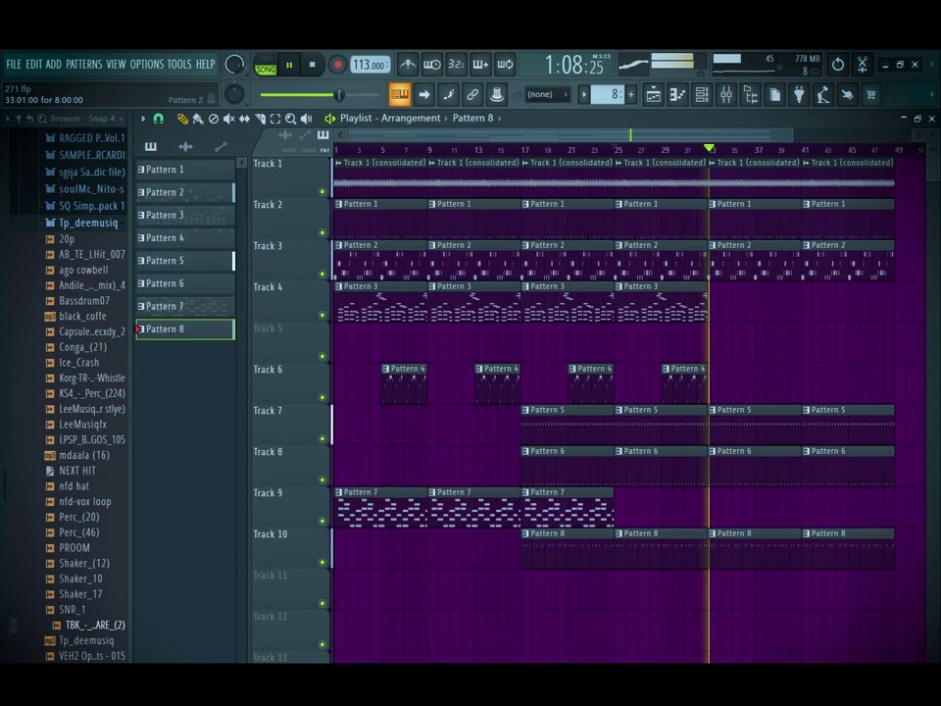
# Make the Pattern 2 clip at bar 33 on Track 3 unique and bring up its channels for editing
pyautogui.click(714, 245)
pyautogui.click(760, 356)
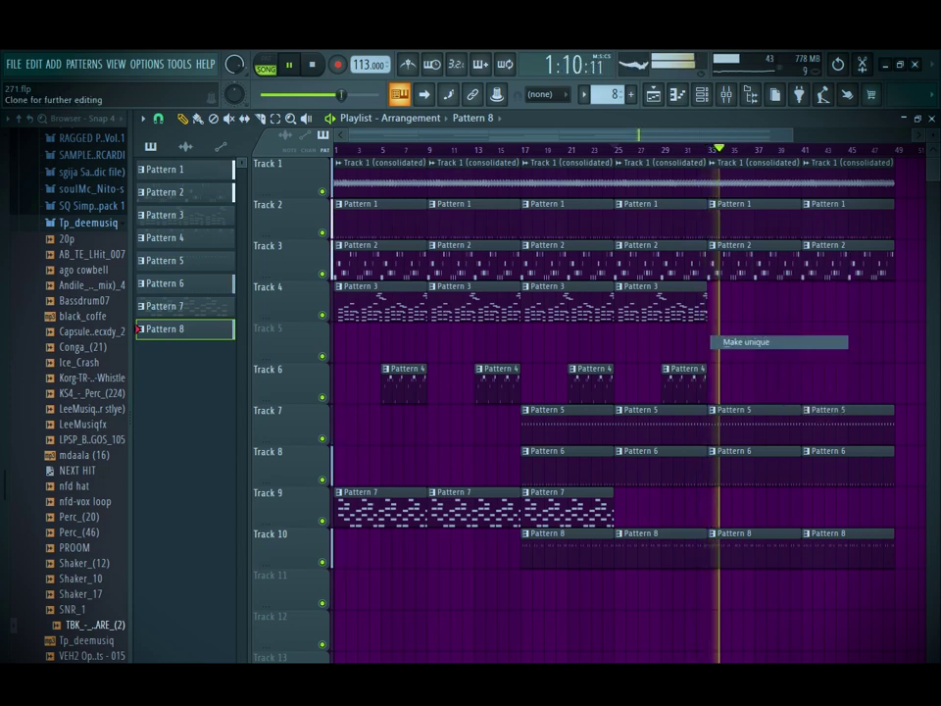
pyautogui.press('F7')
pyautogui.press('F6')
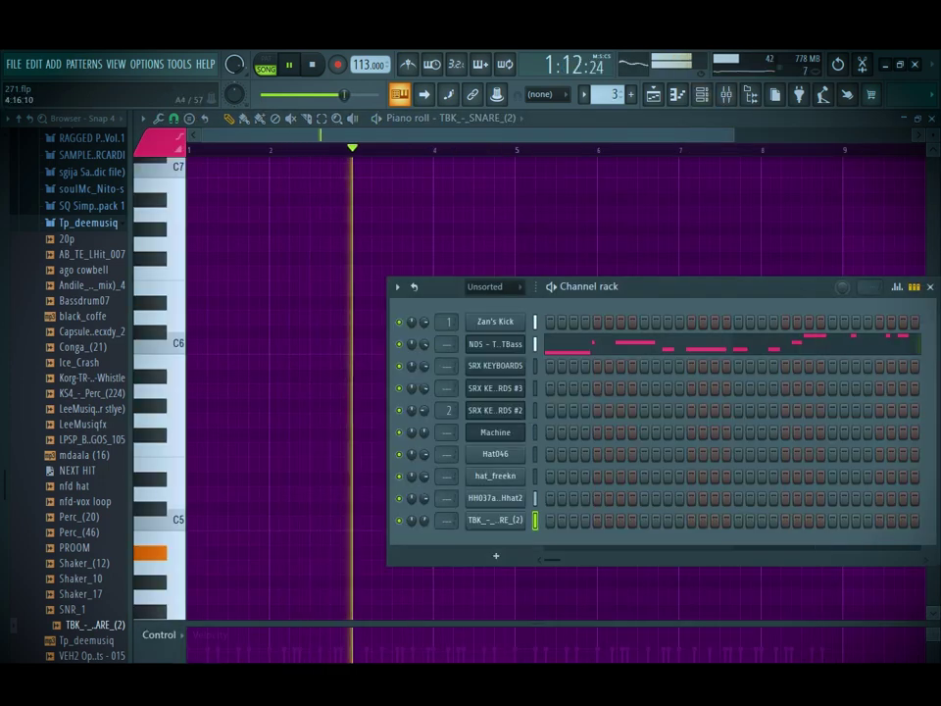
# Add a Fruity DX10 channel, load the lm log main preset and minimize the synth's window
pyautogui.click(496, 556)
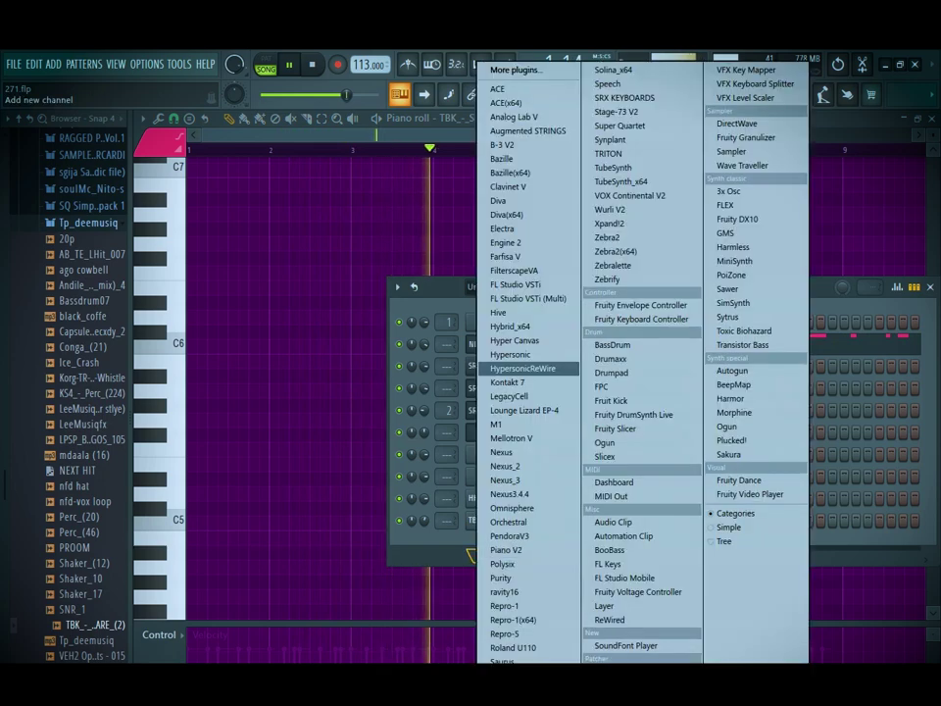
pyautogui.click(741, 214)
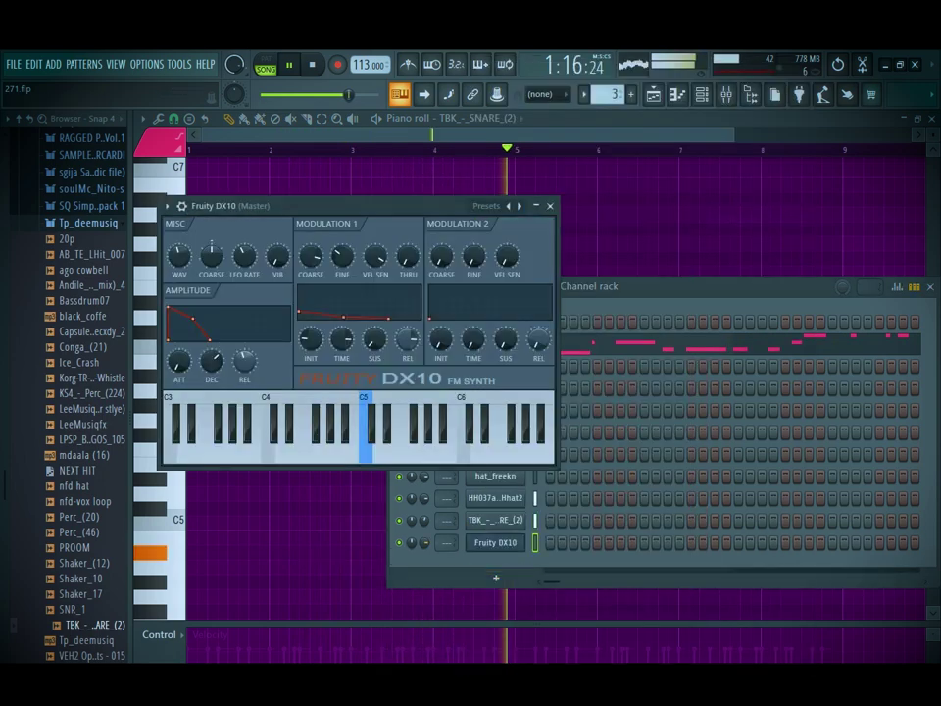
pyautogui.click(487, 206)
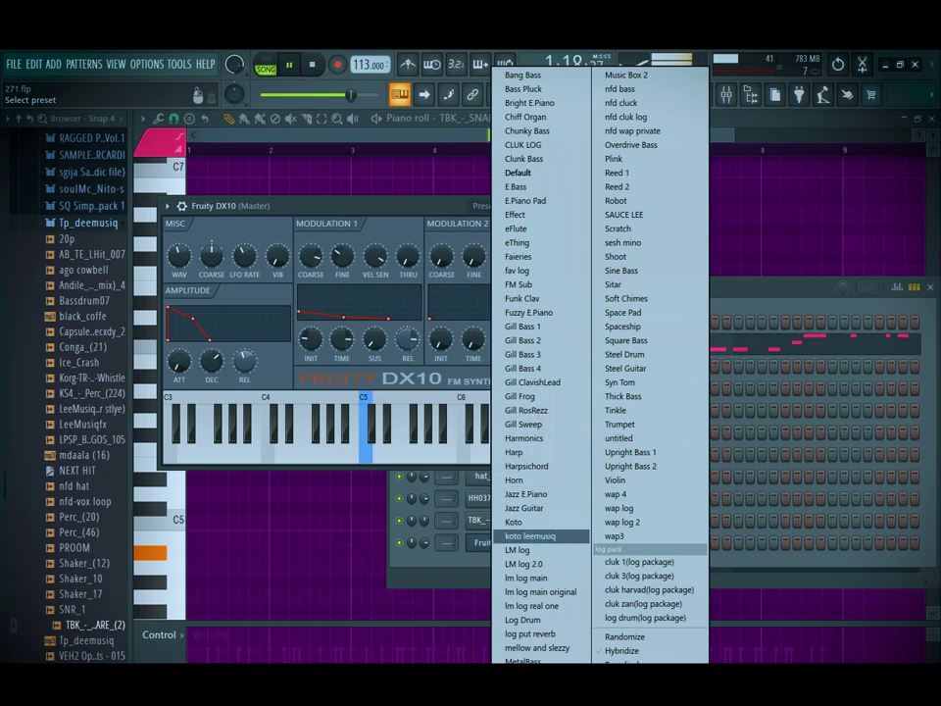
pyautogui.click(524, 578)
pyautogui.click(535, 206)
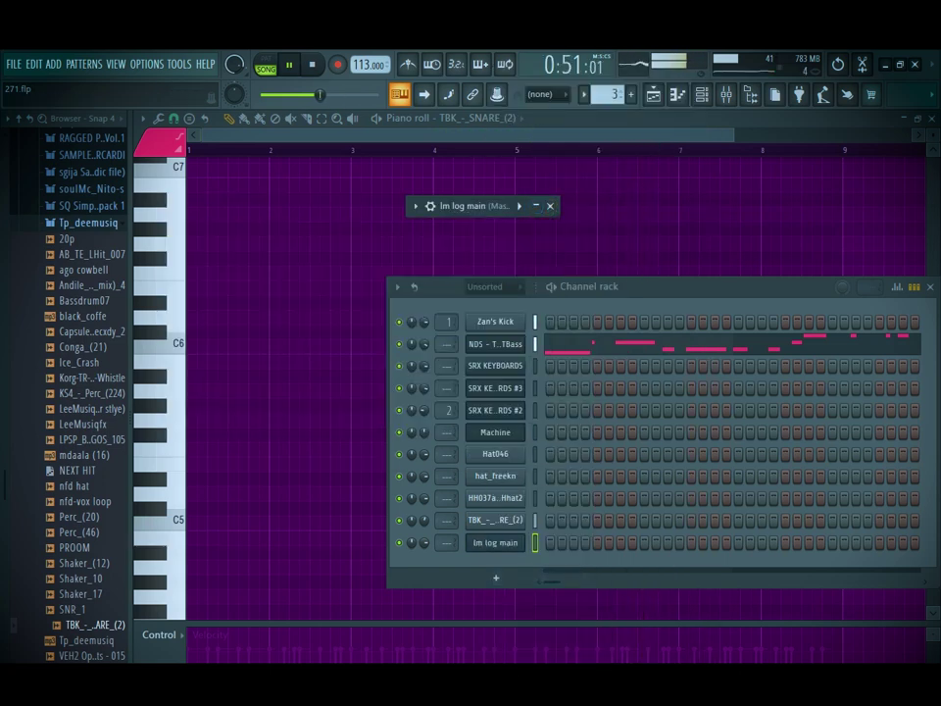
# Move the notes from the NDS bass channel to the lm log main channel, open them in the piano roll and restart playback
pyautogui.rightClick(526, 340)
pyautogui.click(684, 344)
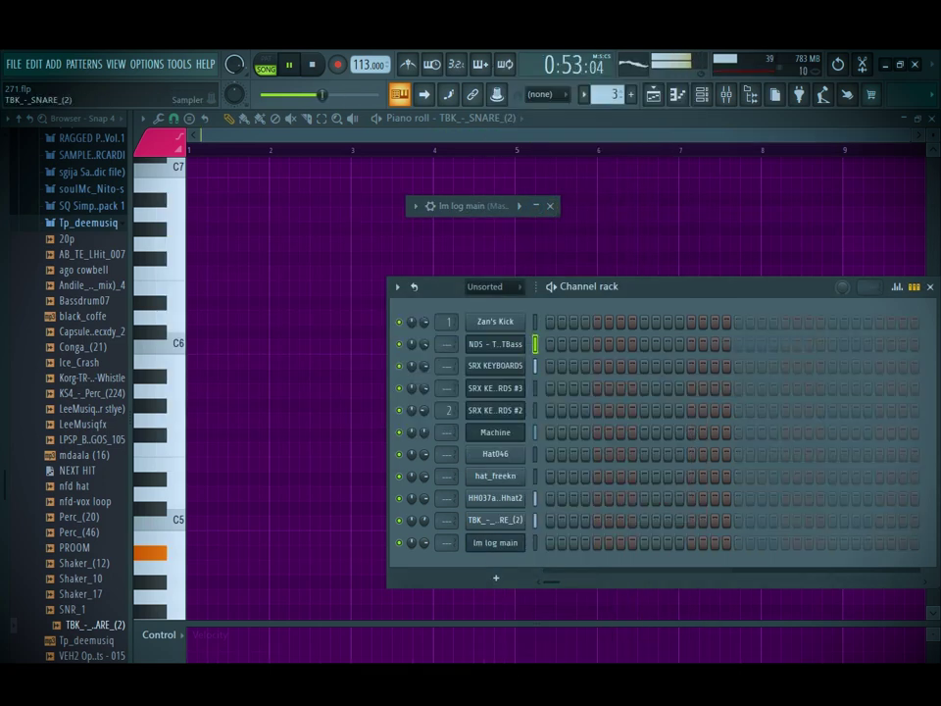
pyautogui.rightClick(526, 542)
pyautogui.moveTo(556, 513)
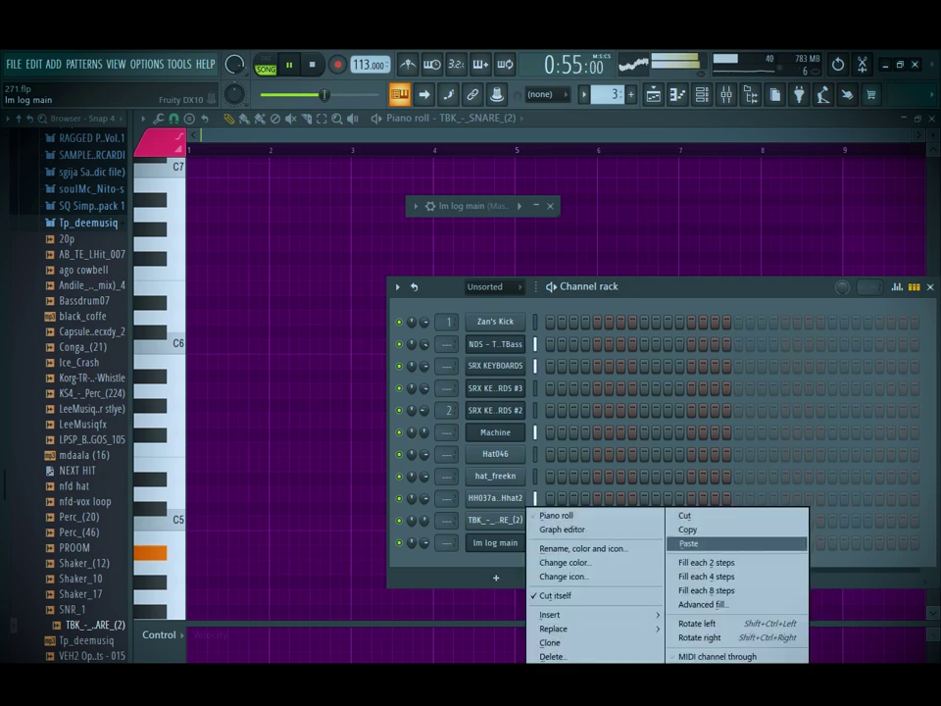
pyautogui.click(691, 542)
pyautogui.click(562, 539)
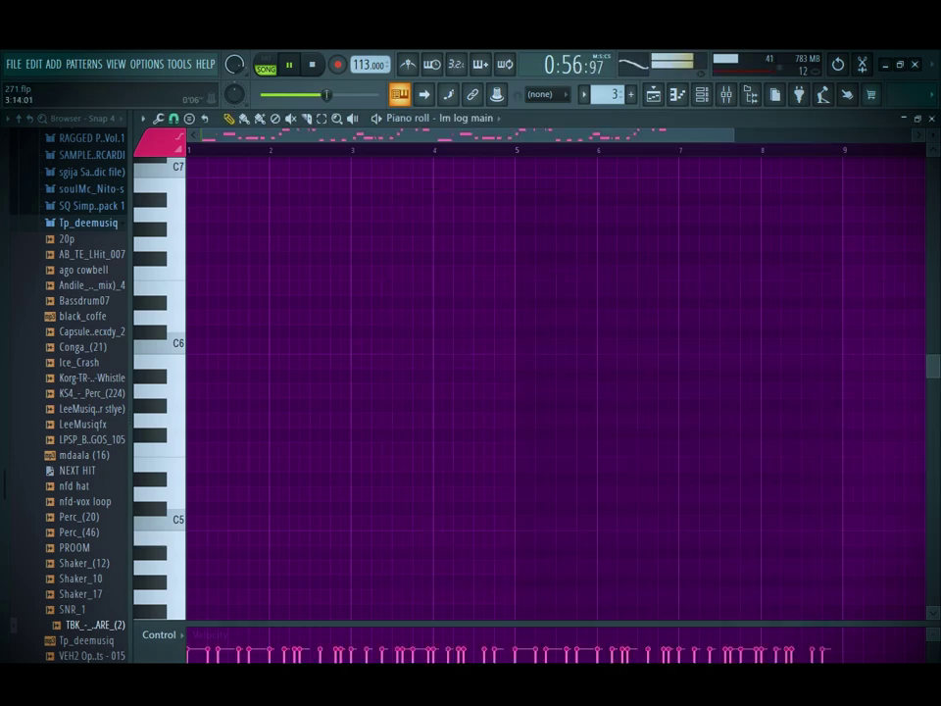
pyautogui.press('space')
pyautogui.press('space')
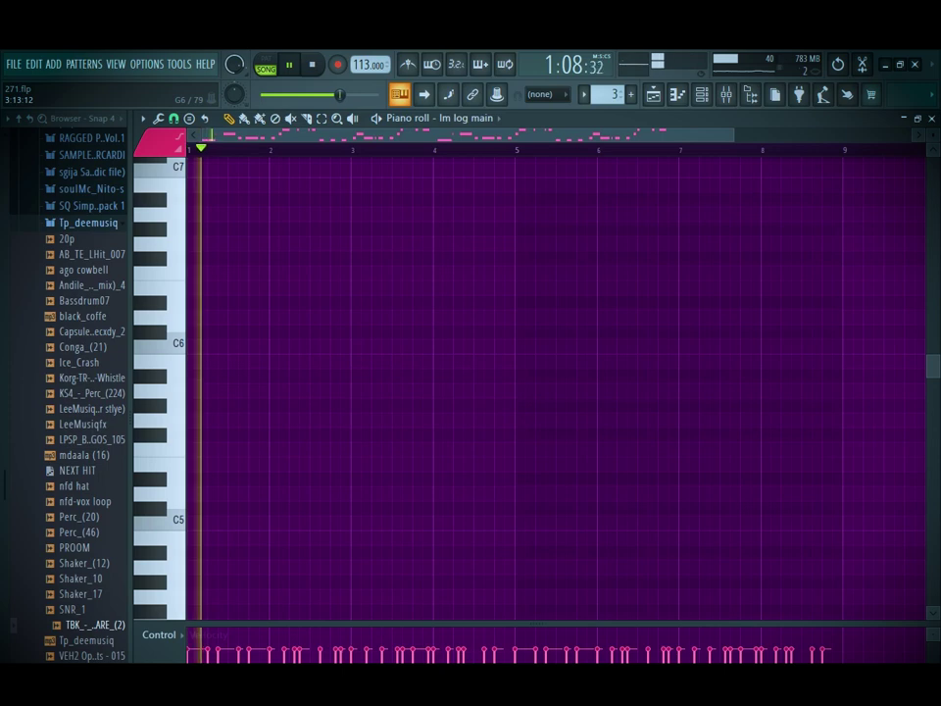
# Scale the velocity of all the lm log main notes up to the maximum and resume playback
pyautogui.hotkey('alt', 'x')
pyautogui.press('space')
pyautogui.moveTo(470, 361); pyautogui.dragTo(470, 333)
pyautogui.press('Return')
pyautogui.press('space')
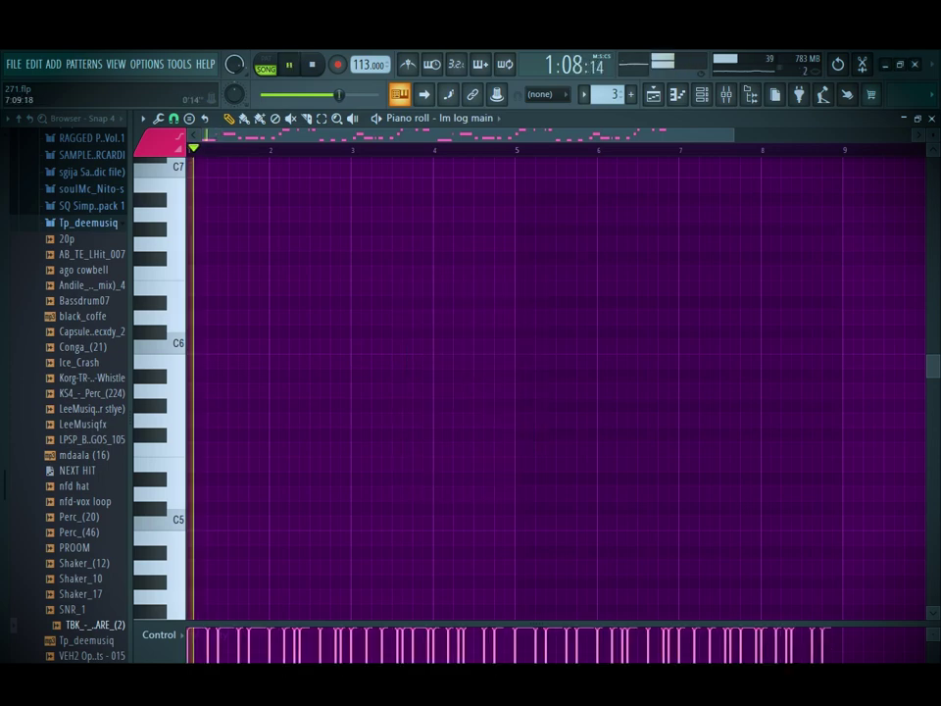
# Play the lm log main part from its start and delete the very short G3 note in bar 1
pyautogui.press('space')
pyautogui.scroll(4, 365, 431)
pyautogui.scroll(-7, 365, 431)
pyautogui.press('space')
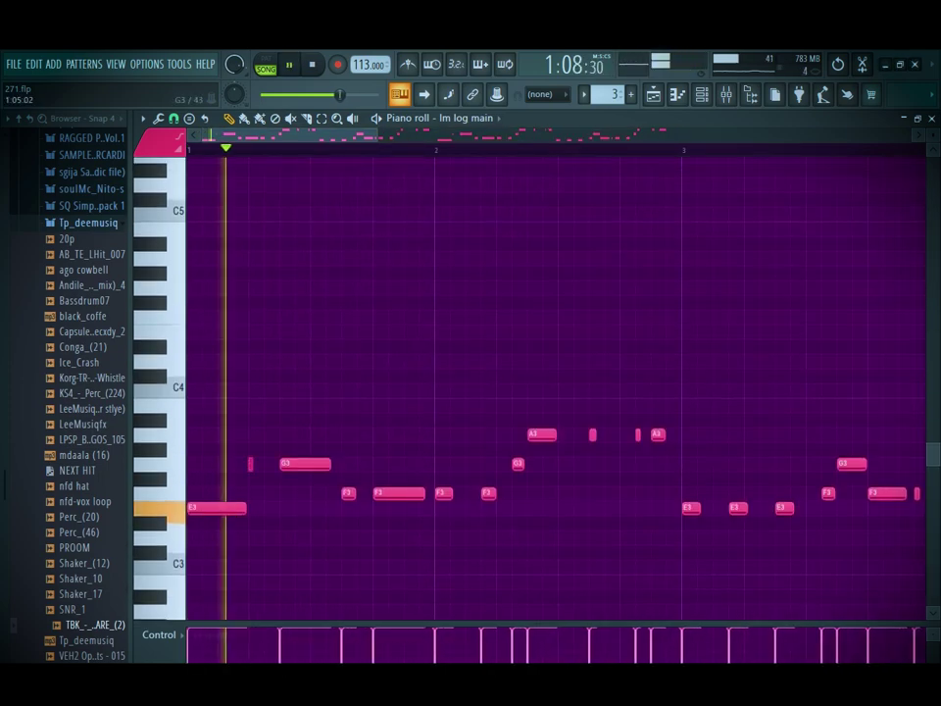
pyautogui.press('space')
pyautogui.press('space')
pyautogui.click(357, 376)
pyautogui.rightClick(356, 376)
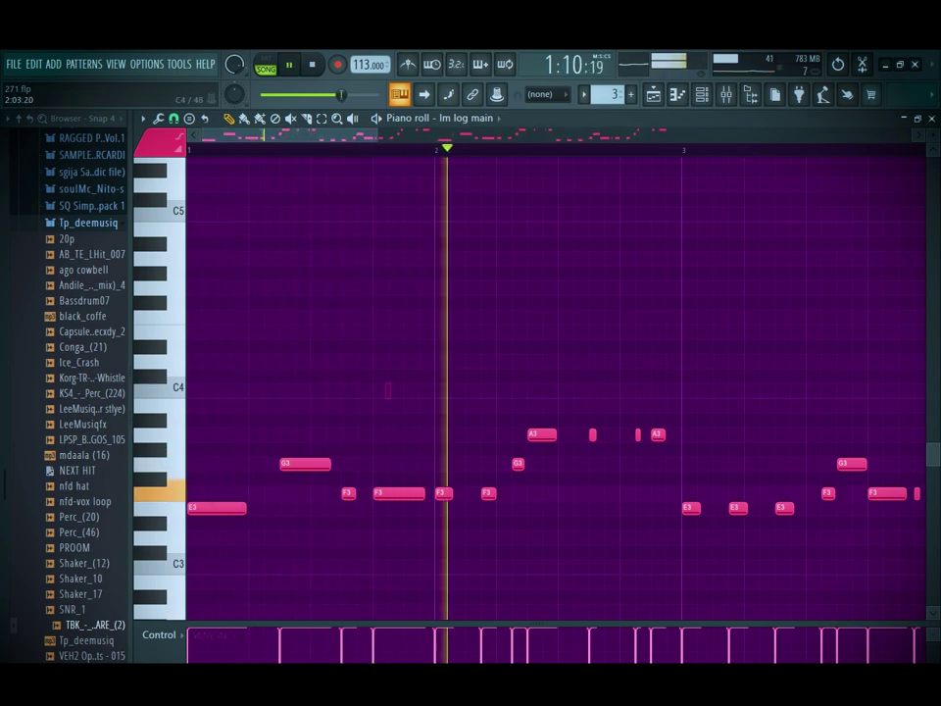
pyautogui.press('space')
pyautogui.press('space')
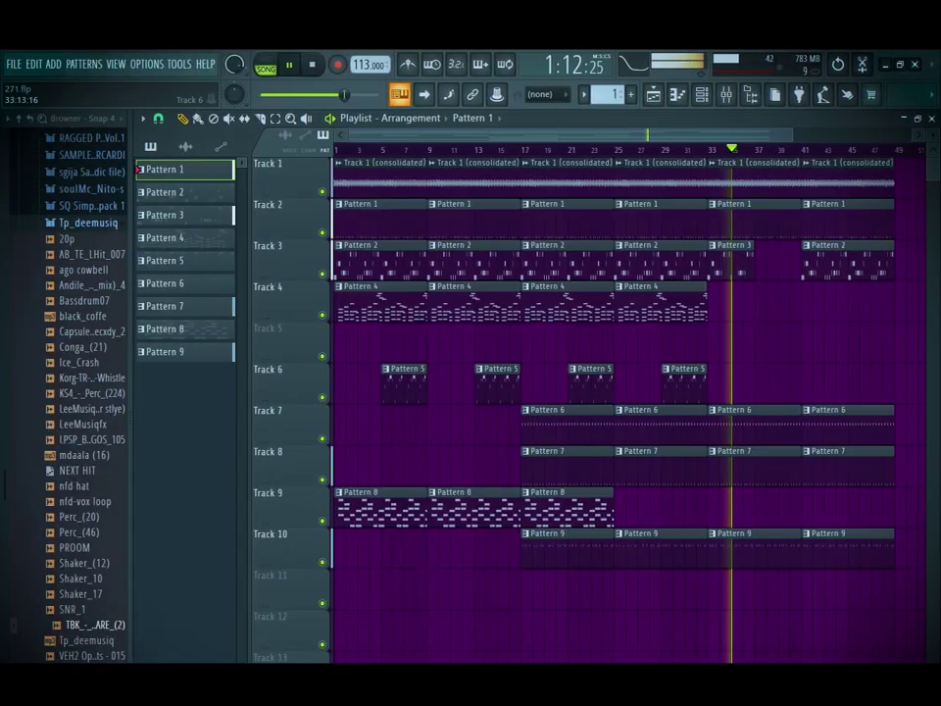
# Transpose the last two A3 notes of bar 4 in Pattern 3 up an octave, leaving the other log notes at their original pitch
pyautogui.doubleClick(732, 271)
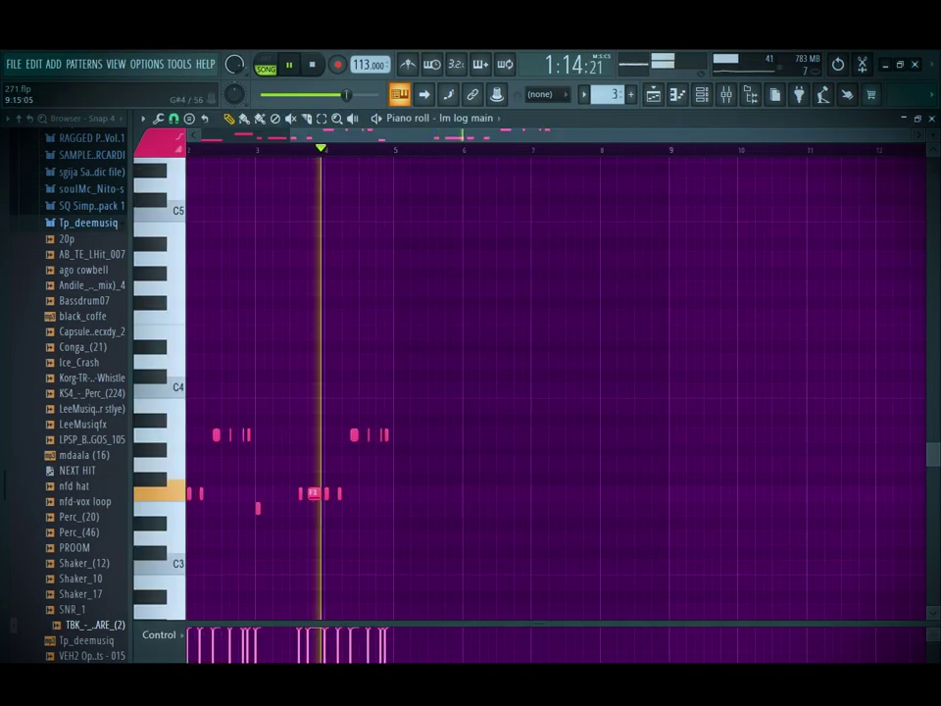
pyautogui.hotkey('ctrl', 'Up')
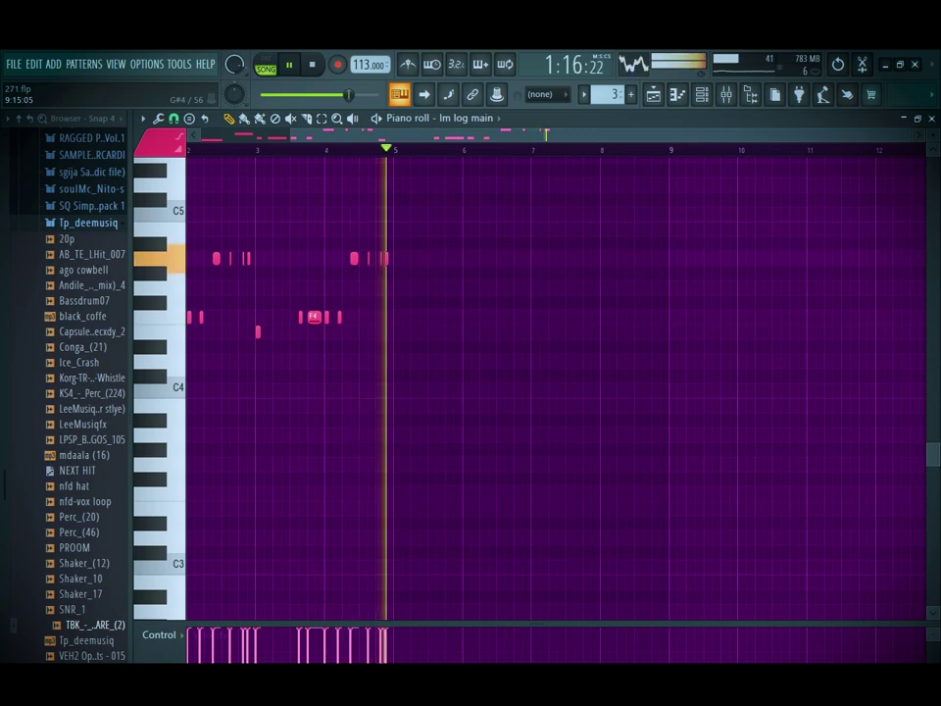
pyautogui.moveTo(423, 208); pyautogui.dragTo(186, 410)
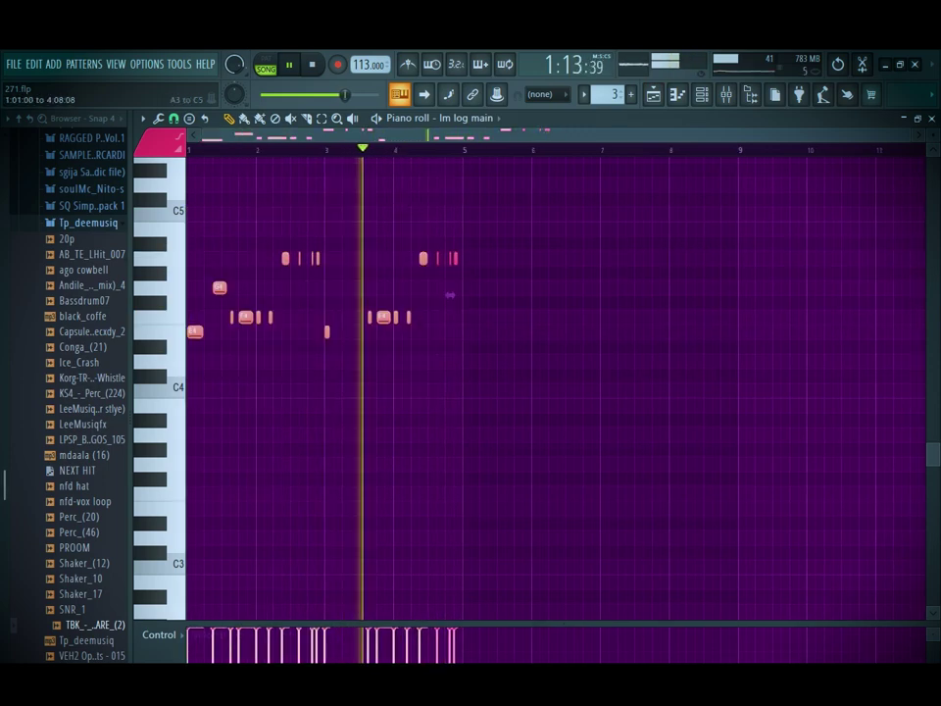
pyautogui.hotkey('ctrl', 'Down')
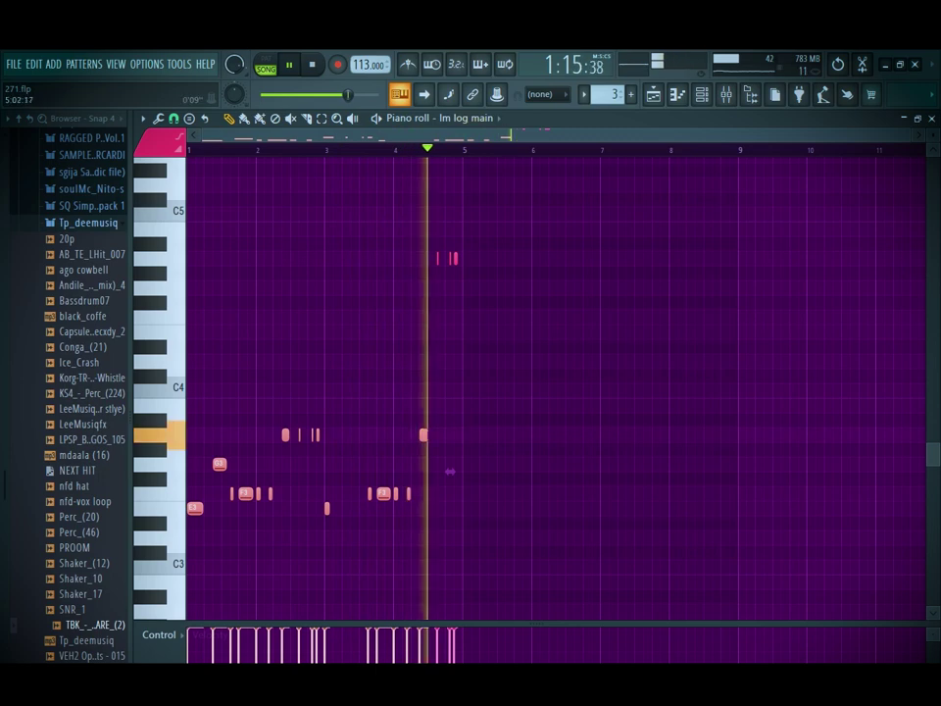
pyautogui.scroll(2, 472, 150)
pyautogui.moveTo(499, 222); pyautogui.dragTo(530, 284)
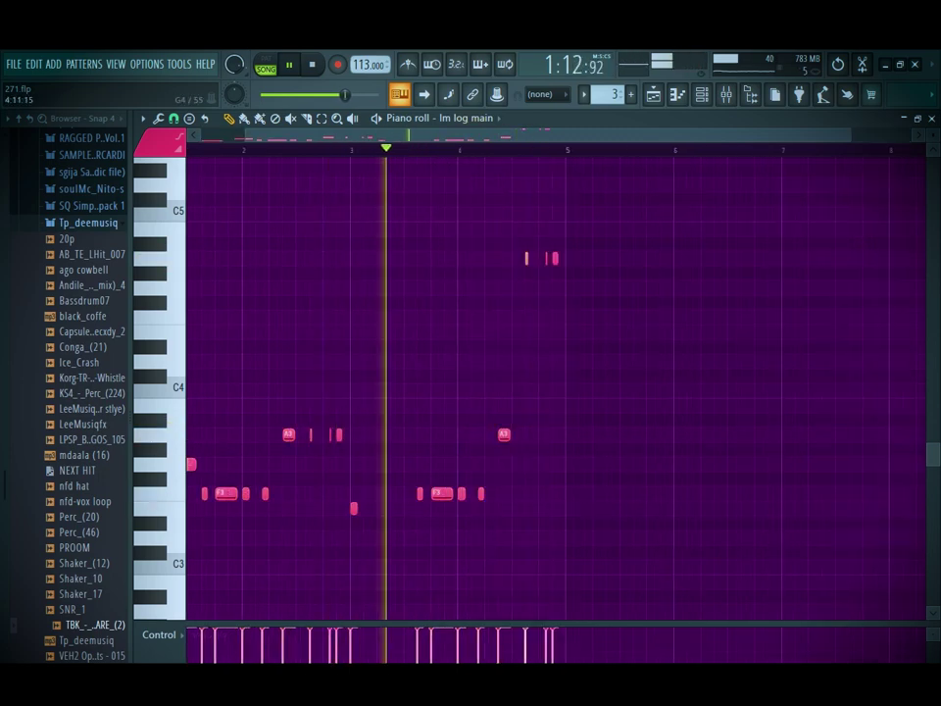
pyautogui.hotkey('ctrl', 'Down')
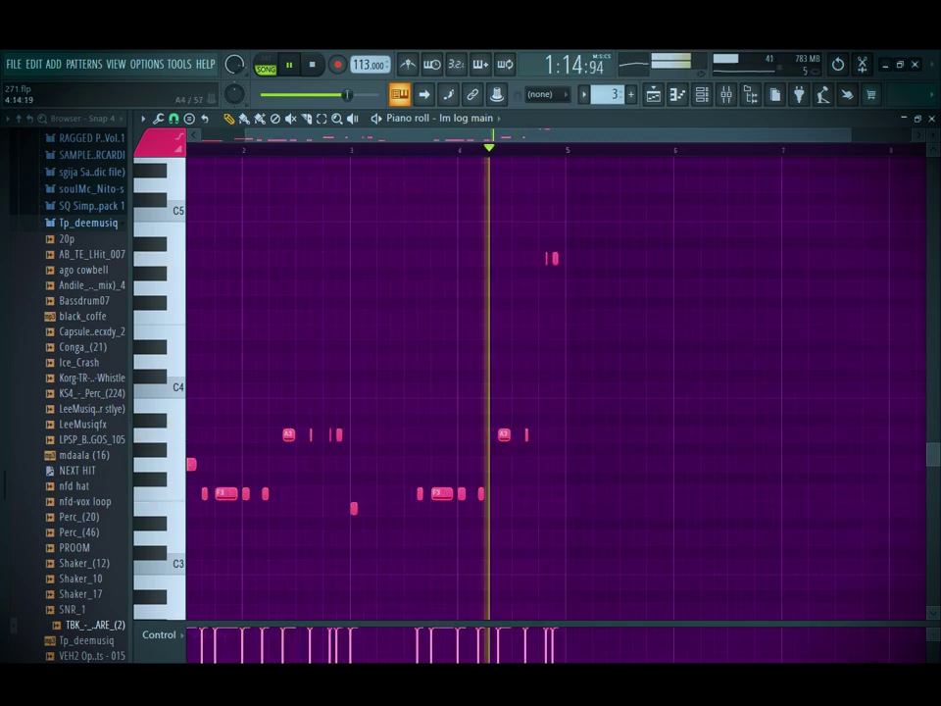
pyautogui.click(555, 421)
# Duplicate the four-bar log phrase into bars 5 to 8 and replace the second F3 note of bar 6 with two short F3 notes
pyautogui.press('space')
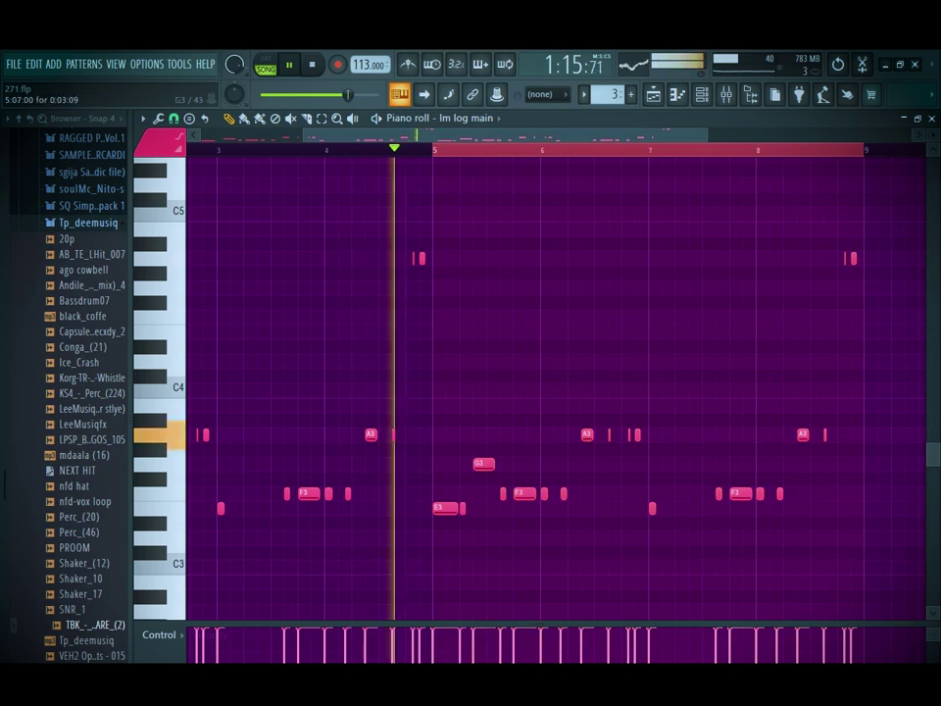
pyautogui.hotkey('ctrl', 'd')
pyautogui.click(529, 405)
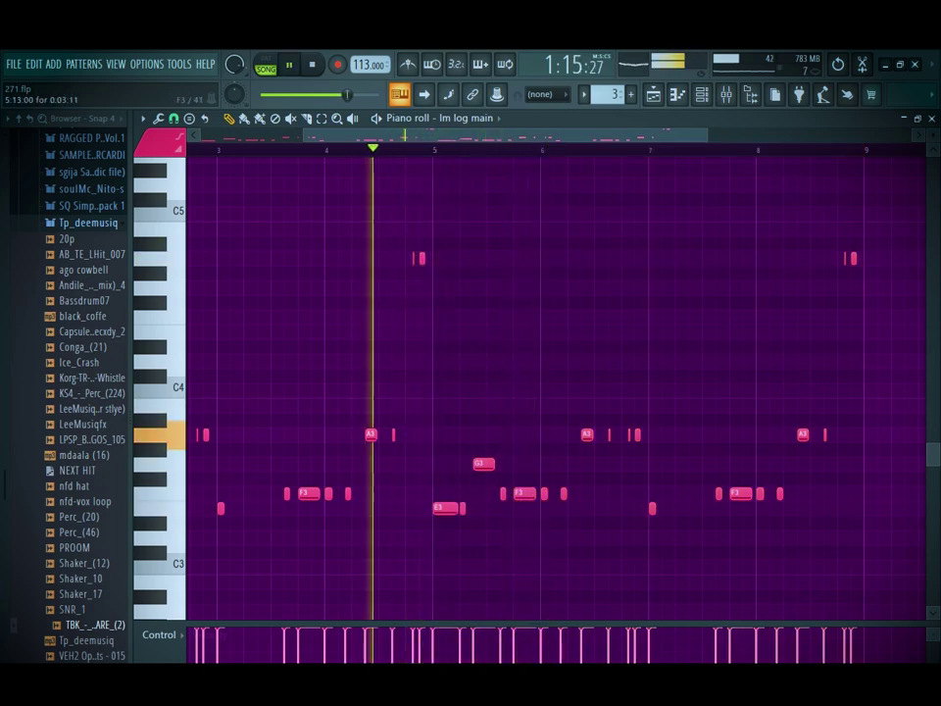
pyautogui.click(558, 494)
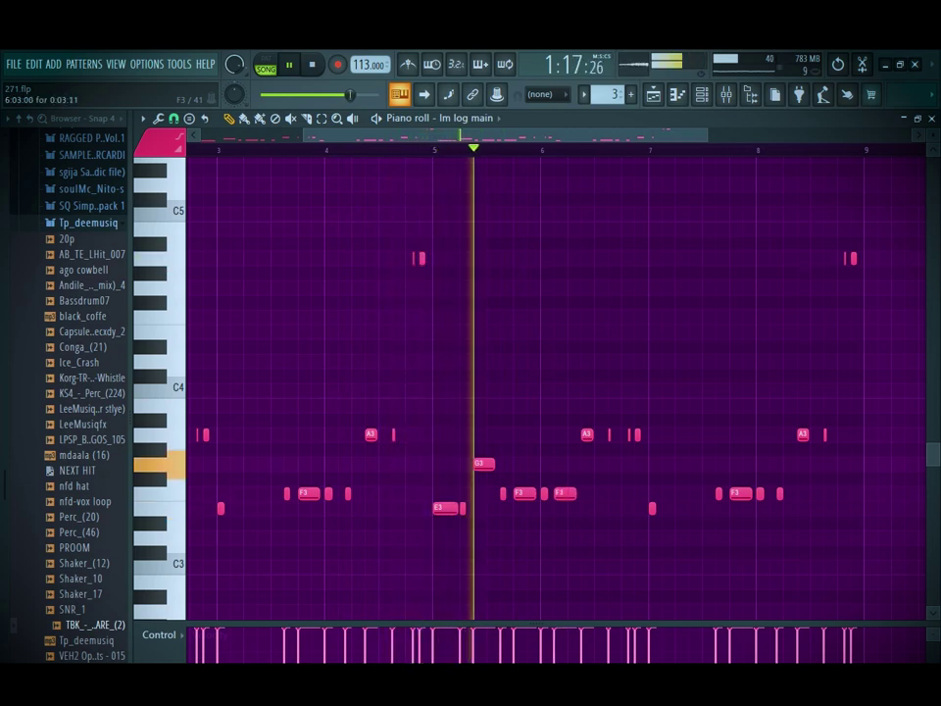
pyautogui.moveTo(575, 494); pyautogui.dragTo(562, 493)
pyautogui.click(570, 493)
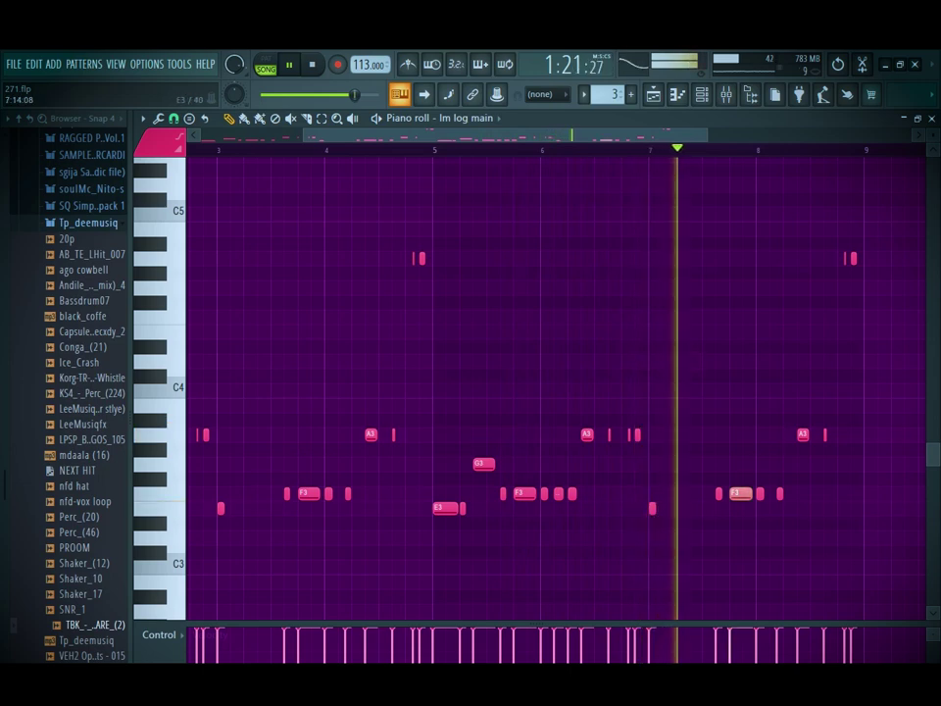
# Raise the long F3 note in bar 7 to F4 and lower the last two notes of bar 8 by an octave
pyautogui.moveTo(742, 494); pyautogui.dragTo(742, 317)
pyautogui.moveTo(869, 237)
pyautogui.mouseDown()
pyautogui.moveTo(852, 266)
pyautogui.moveTo(828, 270)
pyautogui.mouseUp()
pyautogui.hotkey('ctrl', 'Down')
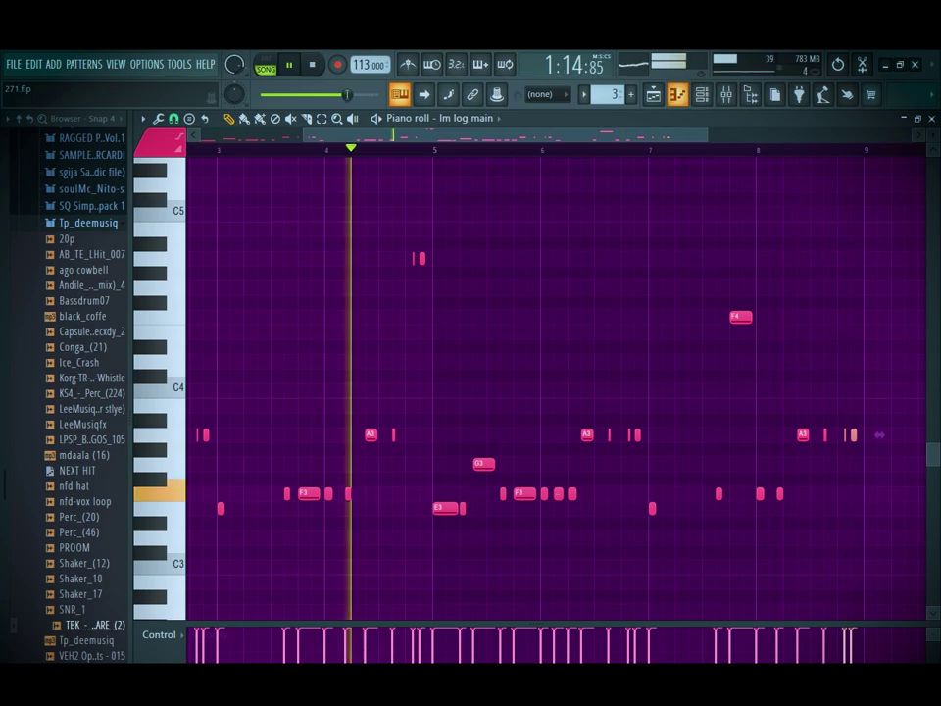
# Replace the Pattern 2 clip at bar 41 by moving Pattern 3 onto Track 5 at bar 33 and duplicating it to bar 41
pyautogui.press('F7')
pyautogui.press('F6')
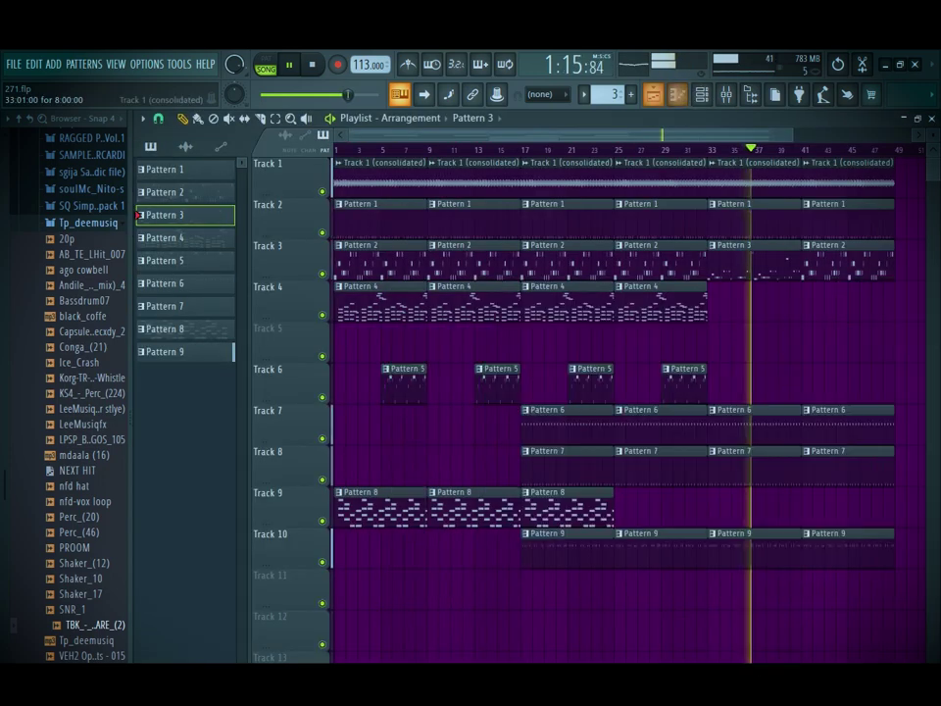
pyautogui.rightClick(822, 263)
pyautogui.moveTo(821, 265); pyautogui.dragTo(759, 343)
pyautogui.hotkey('ctrl', 'b')
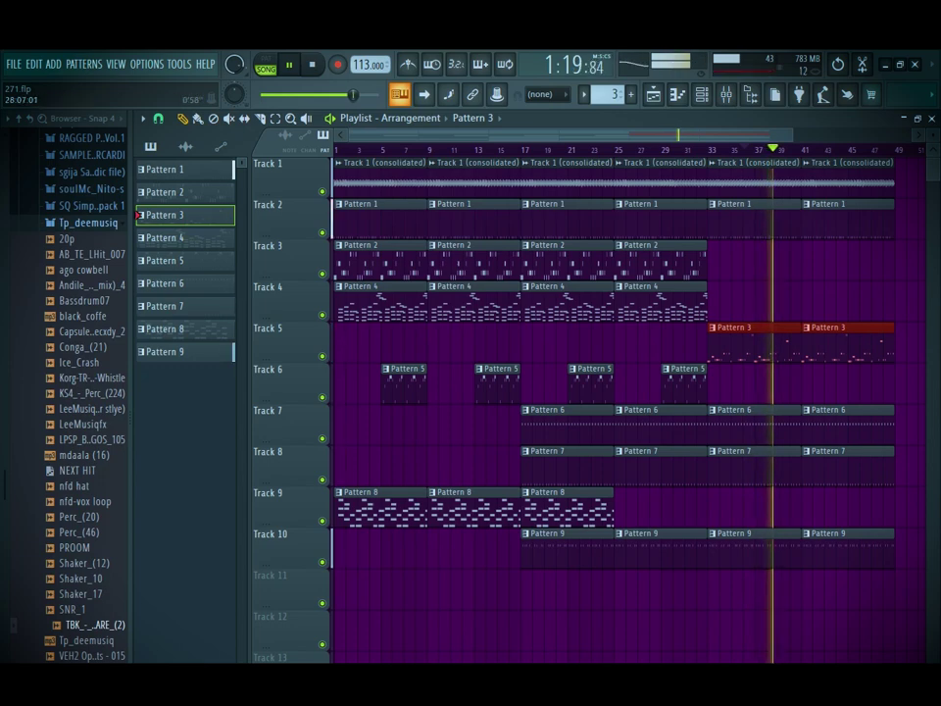
# Play from bar 25 and rearrange the Pattern 8 clips on Track 9 to run from bar 17 to bar 41, removing the earlier ones
pyautogui.click(653, 182)
pyautogui.click(621, 150)
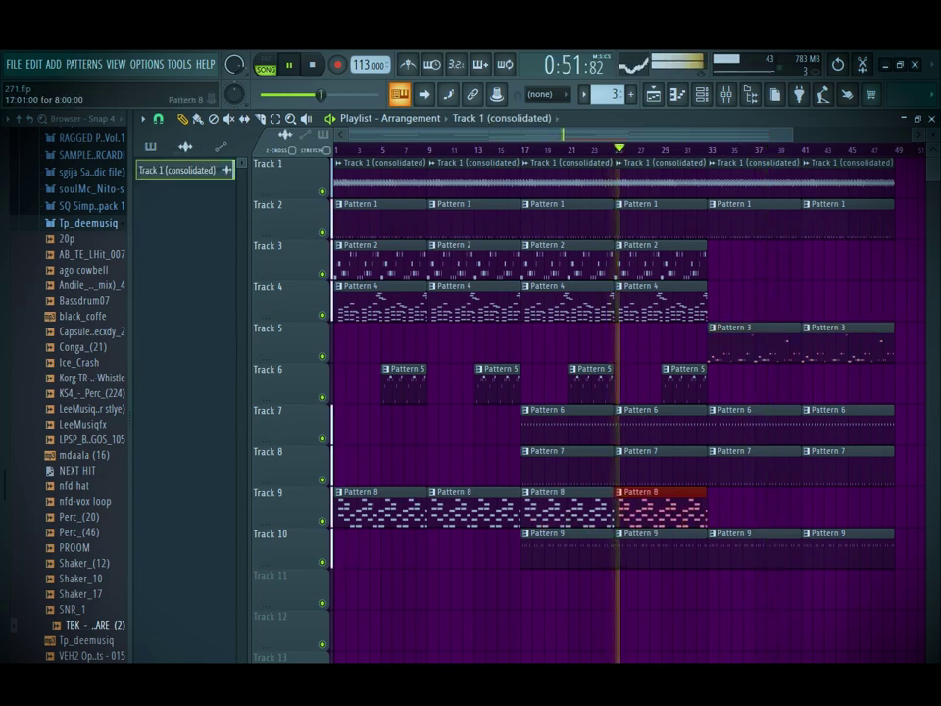
pyautogui.hotkey('ctrl', 'b')
pyautogui.rightClick(666, 509)
pyautogui.rightClick(475, 509)
pyautogui.rightClick(383, 510)
pyautogui.moveTo(625, 512); pyautogui.dragTo(579, 511)
pyautogui.hotkey('ctrl', 'b')
# Add a Pattern 6 clip at bar 9 on Track 7 and Pattern 5 clips at bars 37 and 45 on Track 6
pyautogui.moveTo(571, 427); pyautogui.dragTo(523, 428)
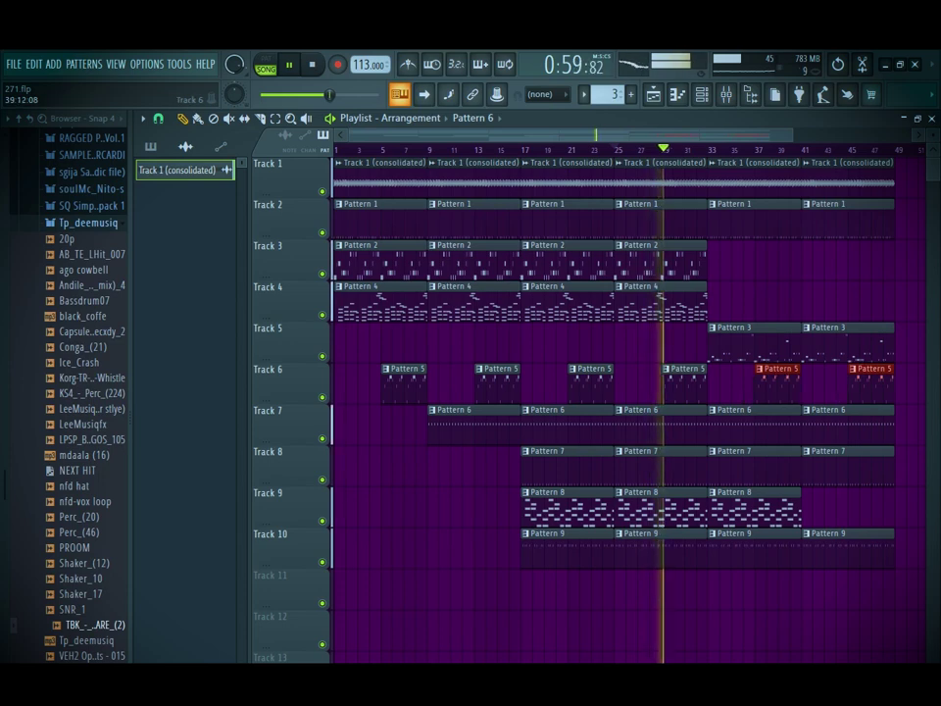
pyautogui.click(795, 302)
pyautogui.hotkey('ctrl', 'z')
pyautogui.hotkey('ctrl', 'z')
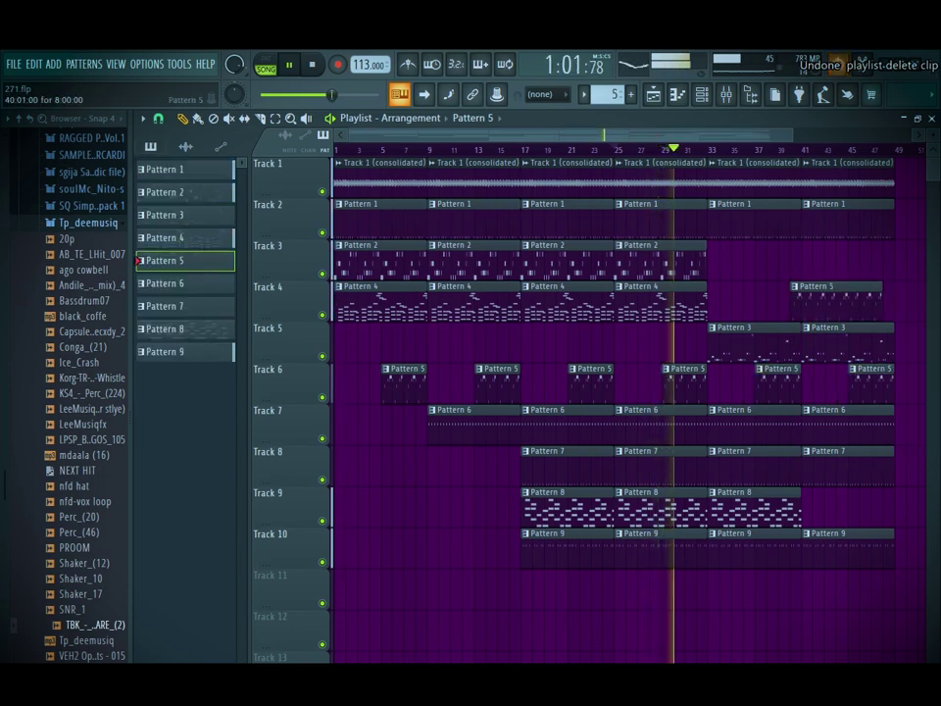
pyautogui.hotkey('ctrl', 'z')
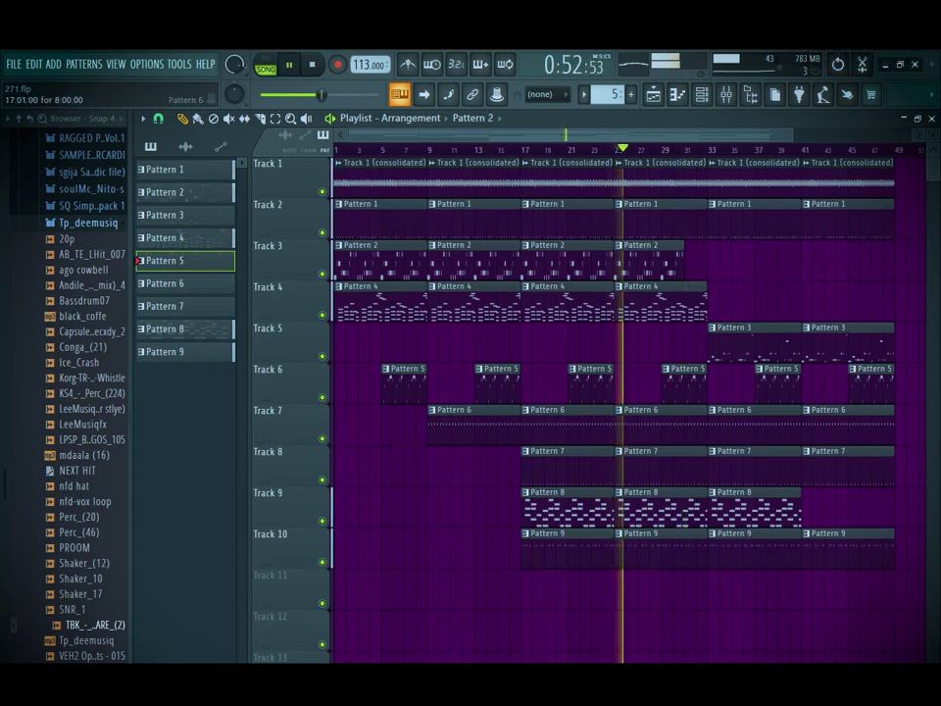
pyautogui.rightClick(595, 428)
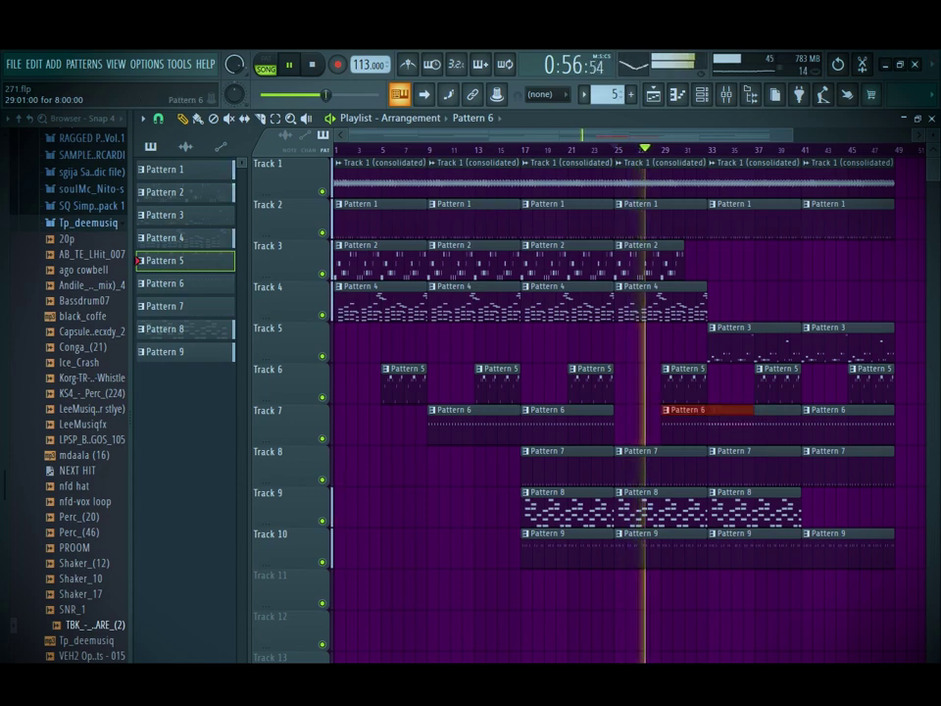
pyautogui.click(638, 424)
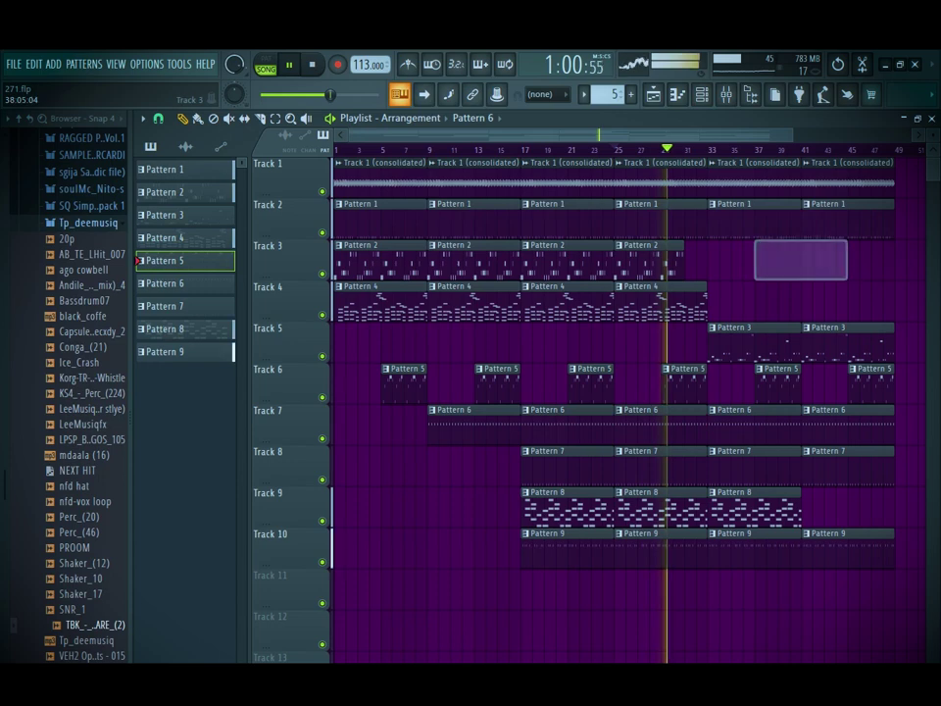
pyautogui.click(796, 256)
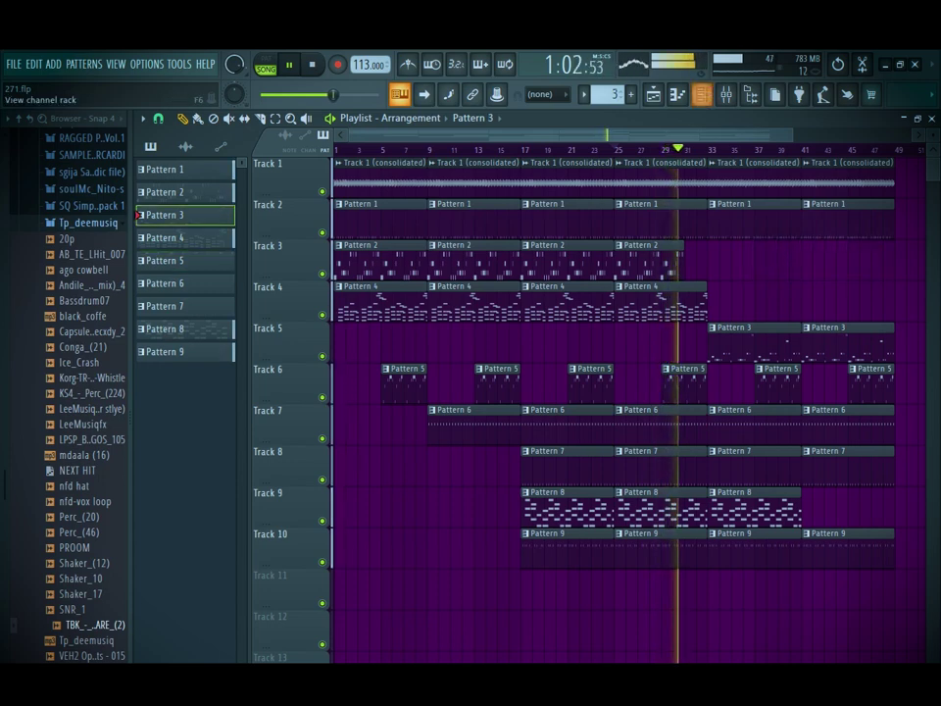
# Add three G3 notes, one longer and two short, in bar 7 of the SAUCE LEE channel's piano roll and pause playback
pyautogui.click(702, 94)
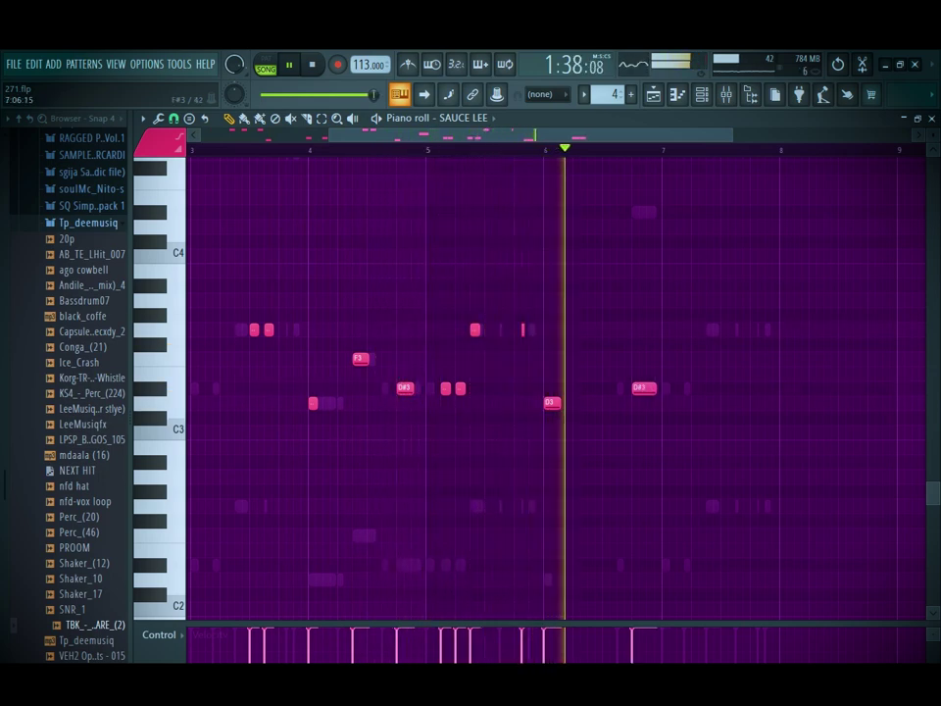
pyautogui.click(712, 330)
pyautogui.click(733, 330)
pyautogui.rightClick(733, 330)
pyautogui.click(740, 329)
pyautogui.press('space')
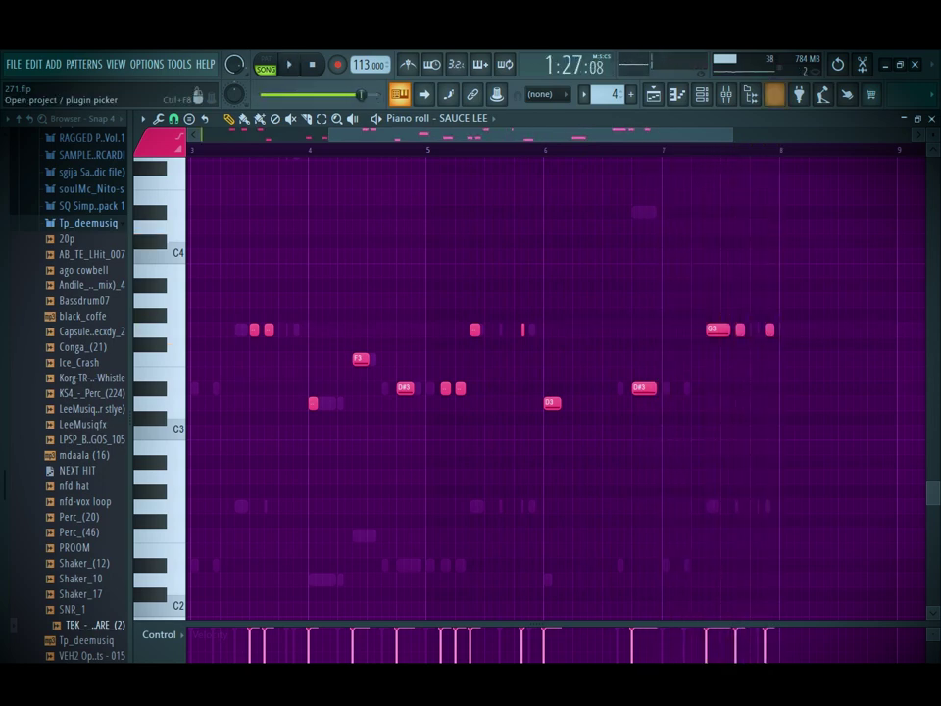
# Check the channels, return to the playlist, play from just before bar 33 and create an empty Pattern 11
pyautogui.click(702, 94)
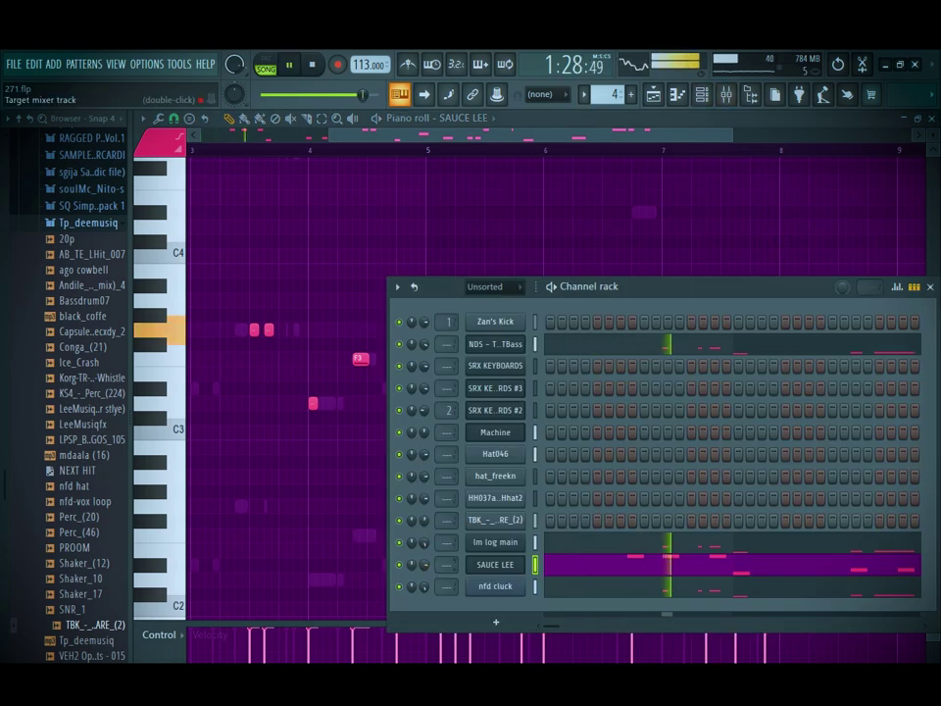
pyautogui.click(654, 94)
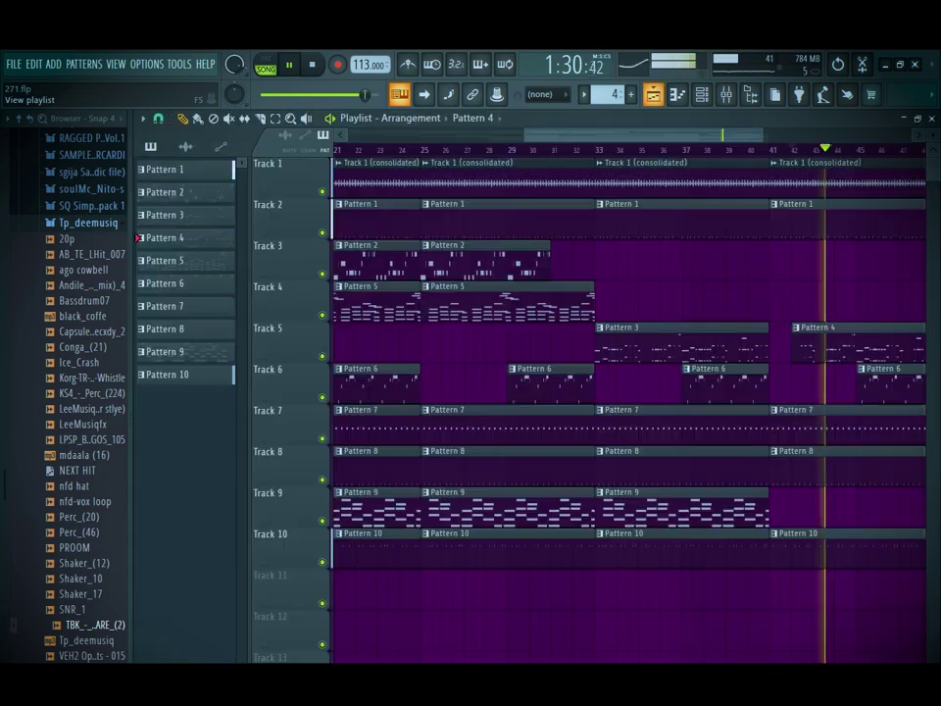
pyautogui.click(581, 149)
pyautogui.click(610, 94)
pyautogui.click(687, 99)
pyautogui.click(537, 106)
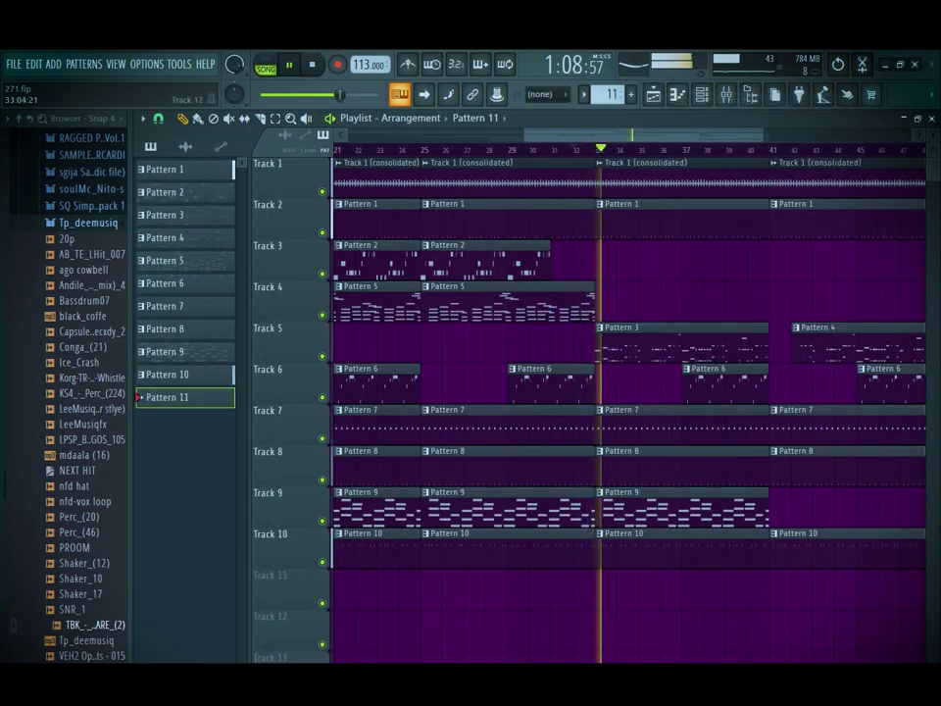
# Place eight-bar Pattern 11 clips at bars 33 and 41 on Track 11 and select the time range from bar 33 to 41
pyautogui.moveTo(600, 574); pyautogui.dragTo(726, 578)
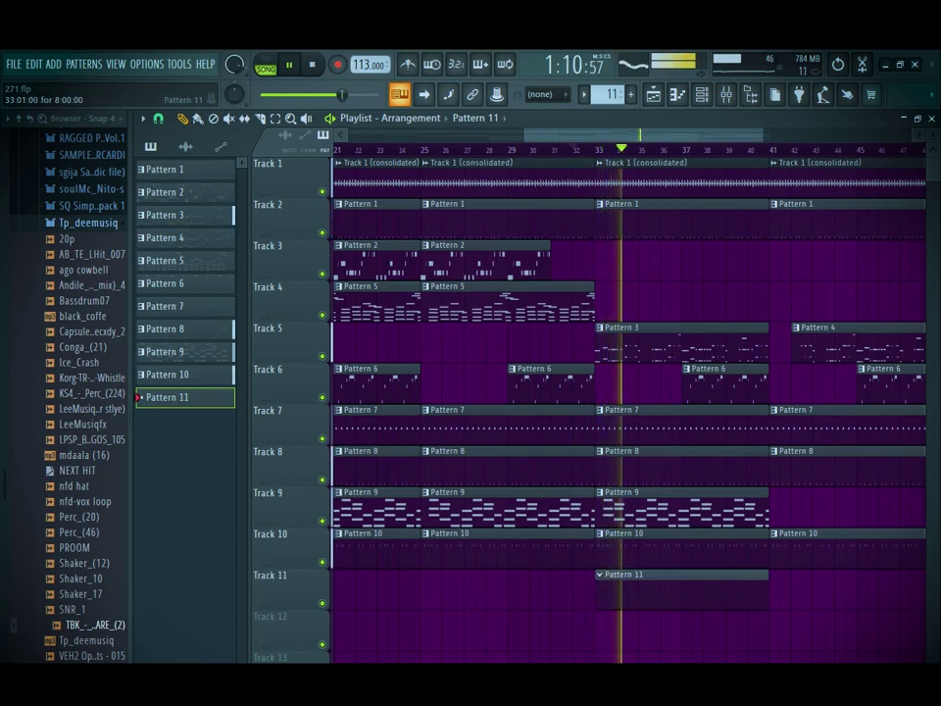
pyautogui.click(781, 586)
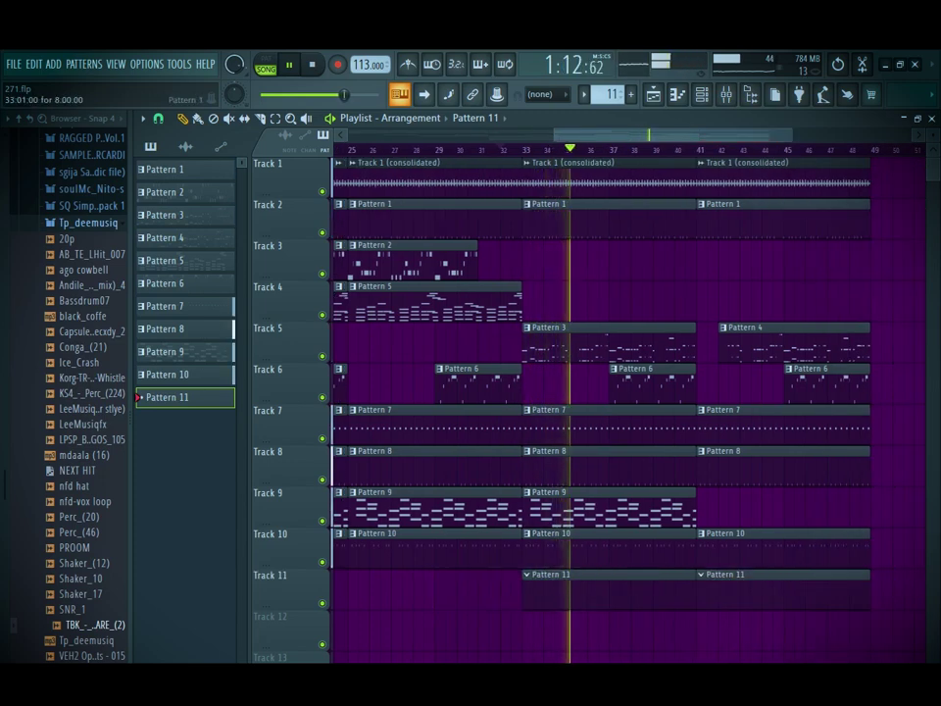
pyautogui.moveTo(697, 150); pyautogui.dragTo(523, 150)
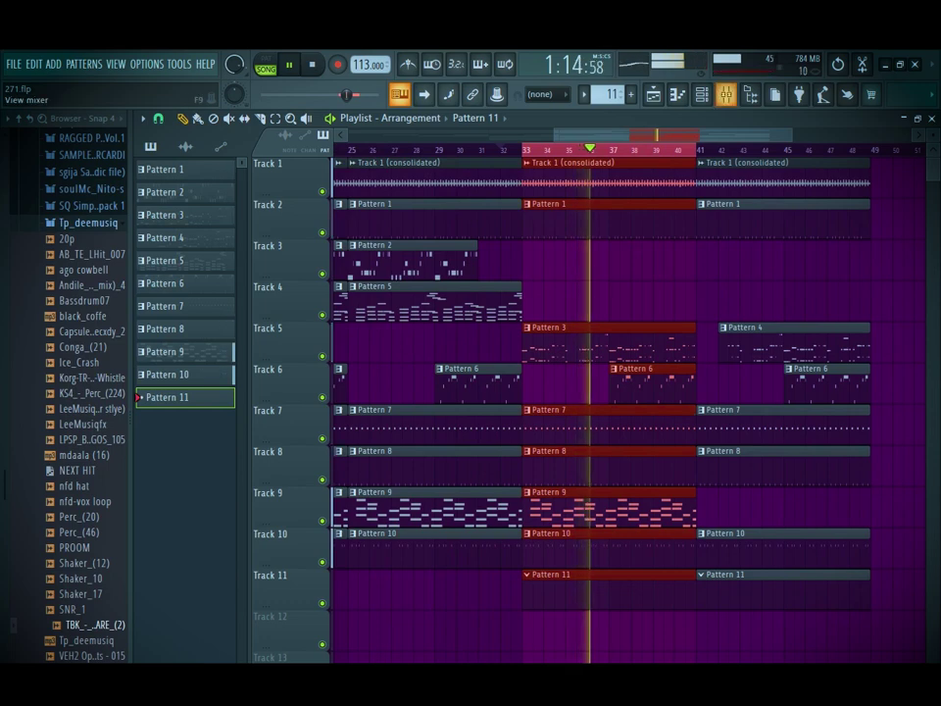
# Bring up the channels for Pattern 11, open the lm log main channel and add a new channel
pyautogui.press('F6')
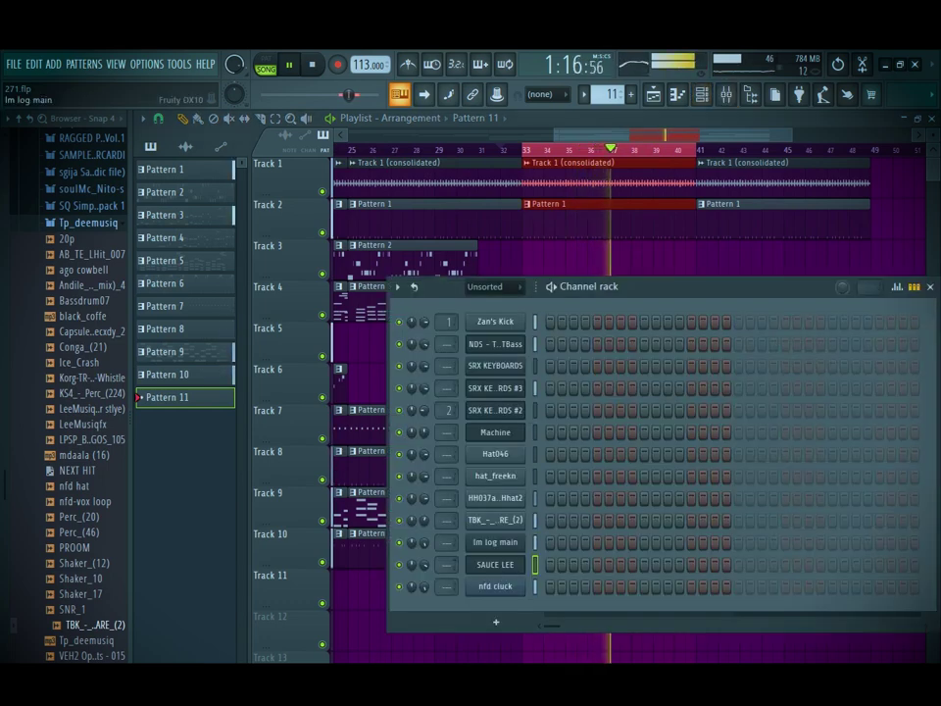
pyautogui.click(495, 542)
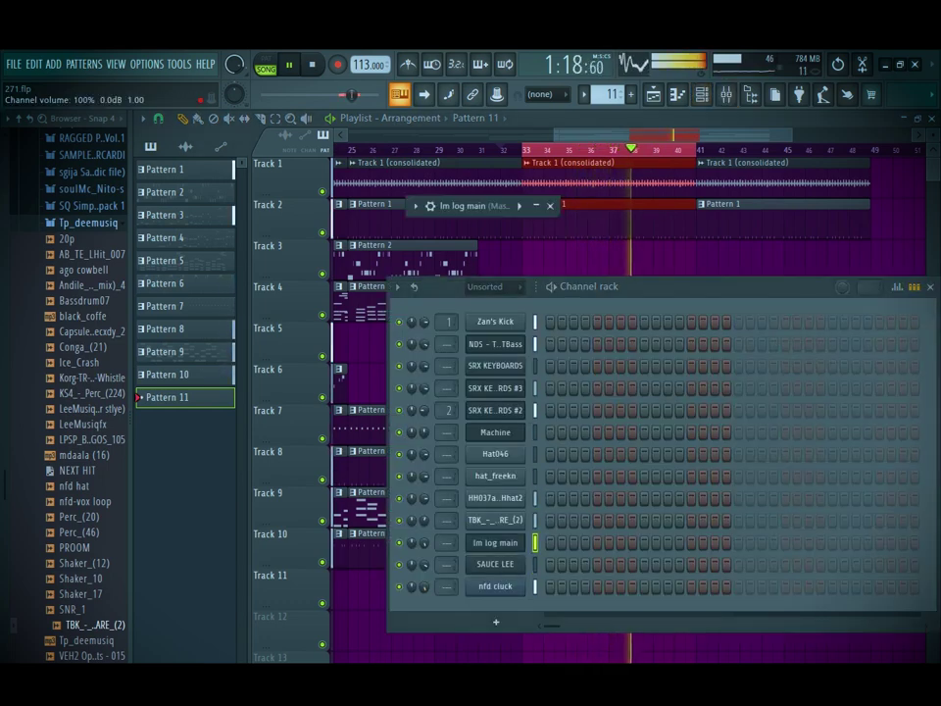
pyautogui.click(496, 621)
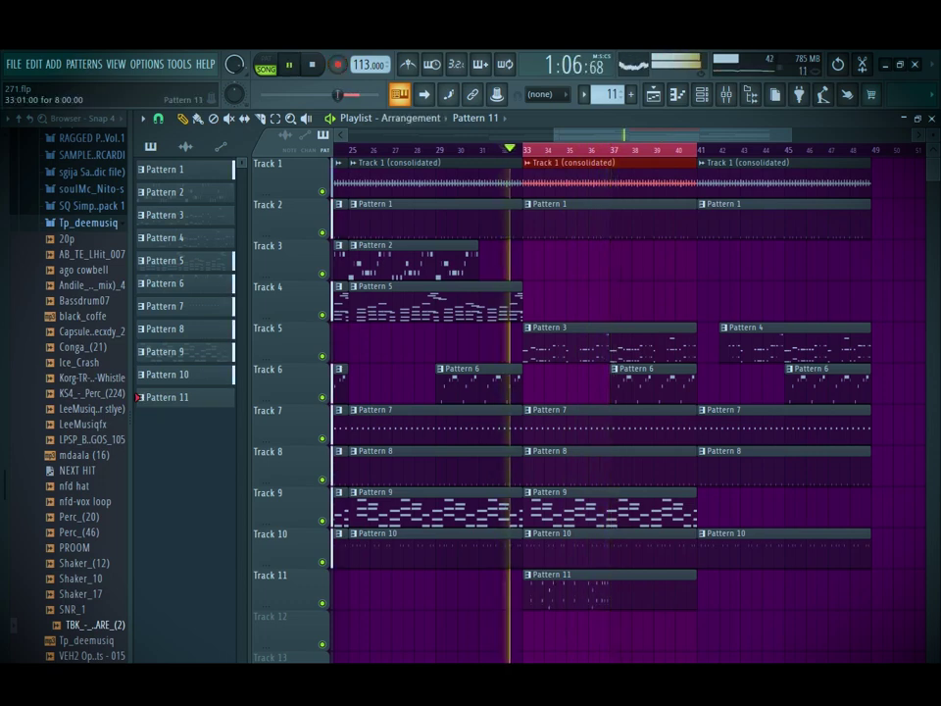
# Quantize the Nexus notes in Pattern 11's piano roll and repeat the four-bar phrase across bars 5 to 8
pyautogui.press('F7')
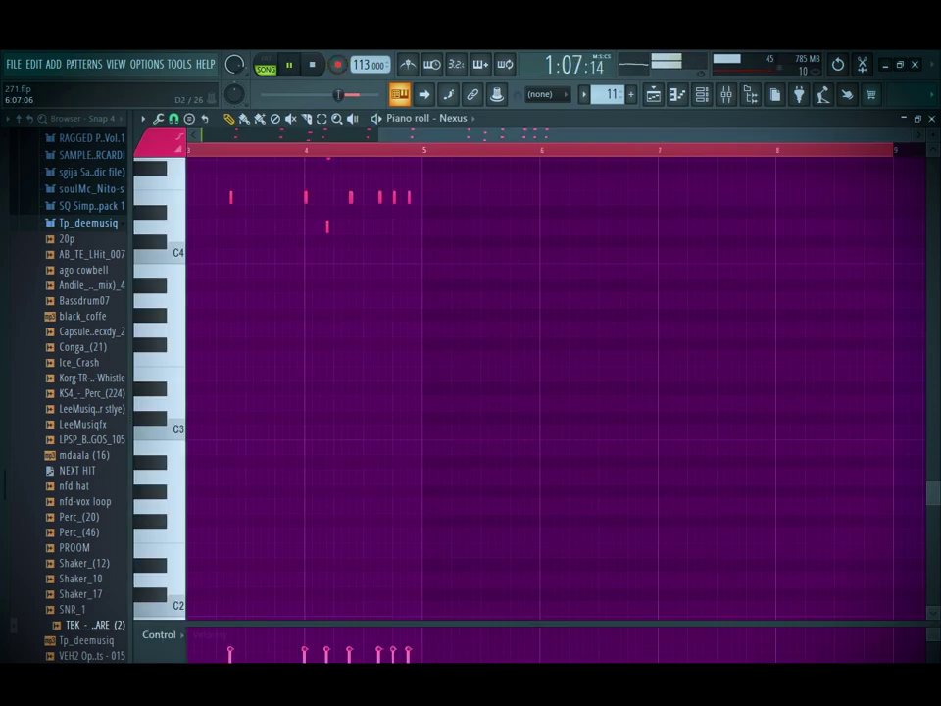
pyautogui.hotkey('alt', 'q')
pyautogui.press('Return')
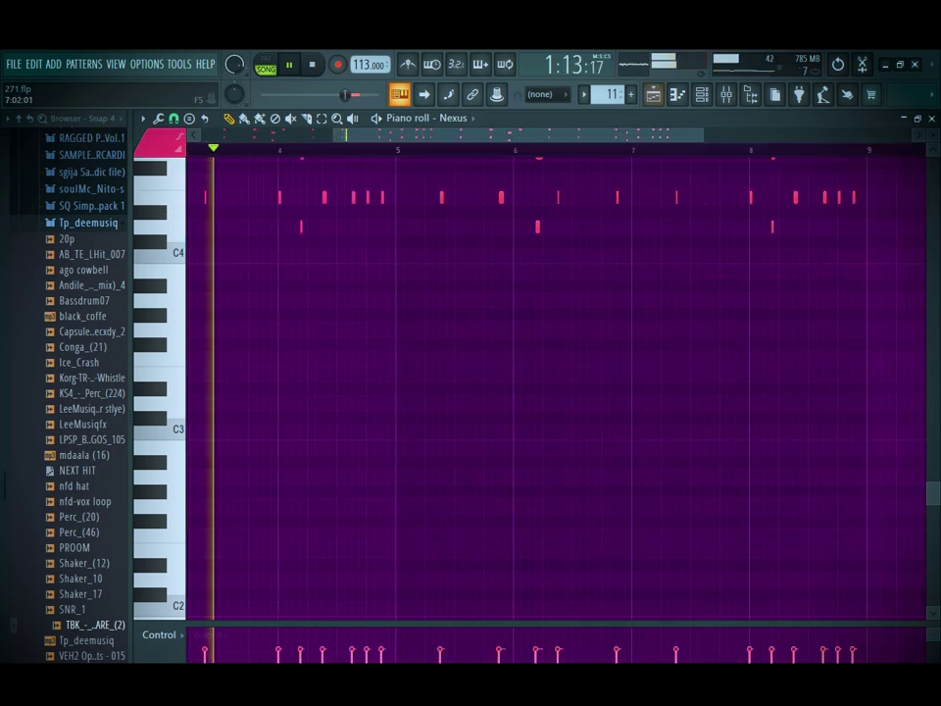
# Return to the playlist and place an eight-bar Pattern 11 clip at bar 41 on Track 11
pyautogui.press('F5')
pyautogui.hotkey('ctrl', 'd')
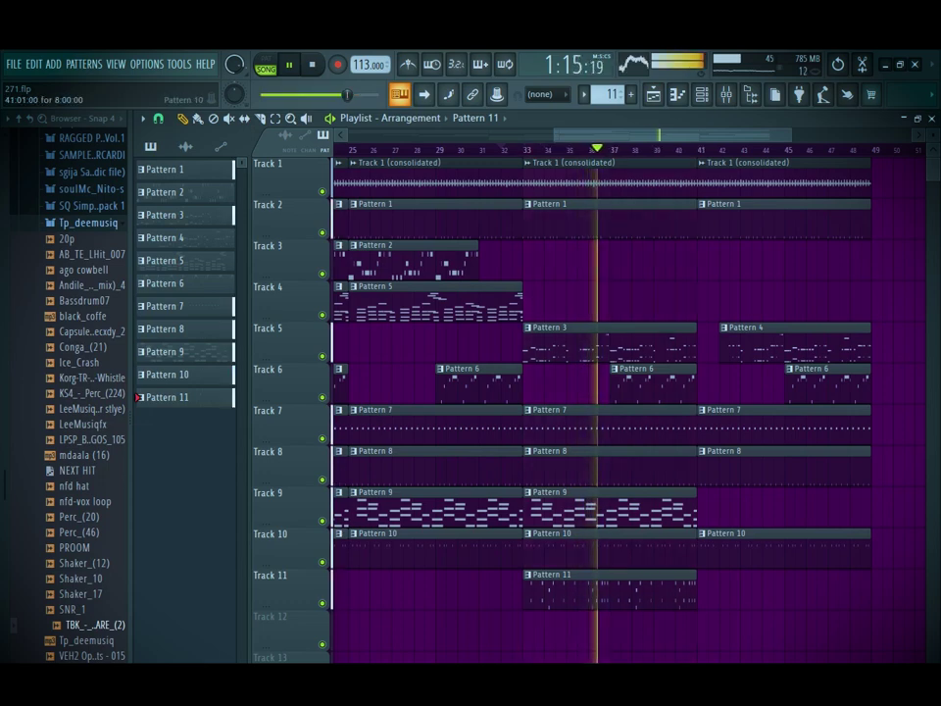
pyautogui.click(708, 593)
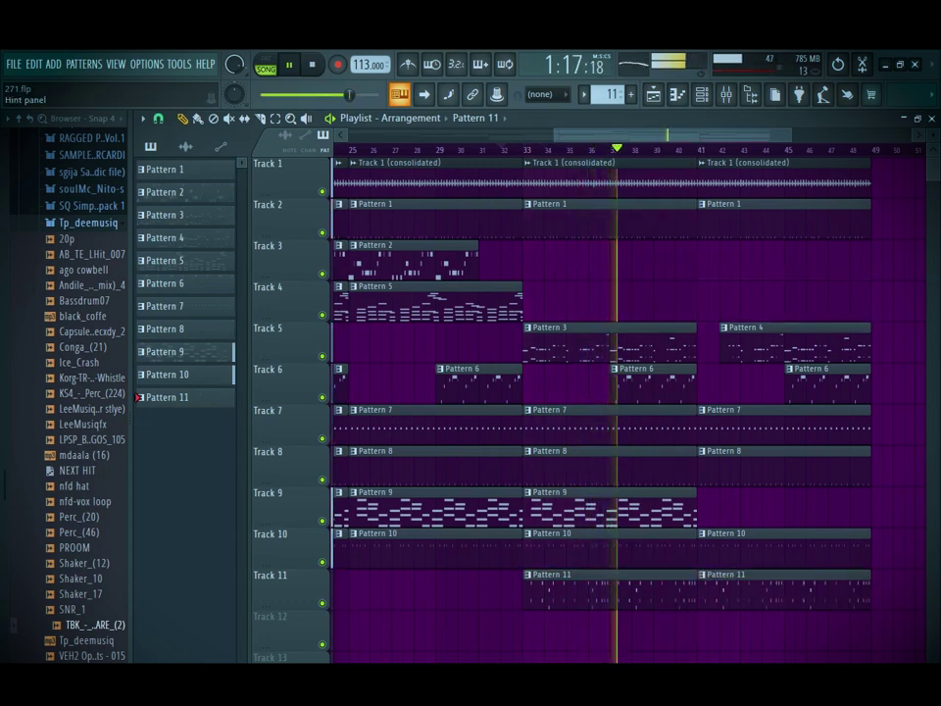
# Slice the clips on the upper tracks just after bar 41 and again just after bar 42, undoing and redoing the second cut
pyautogui.scroll(4, 727, 196)
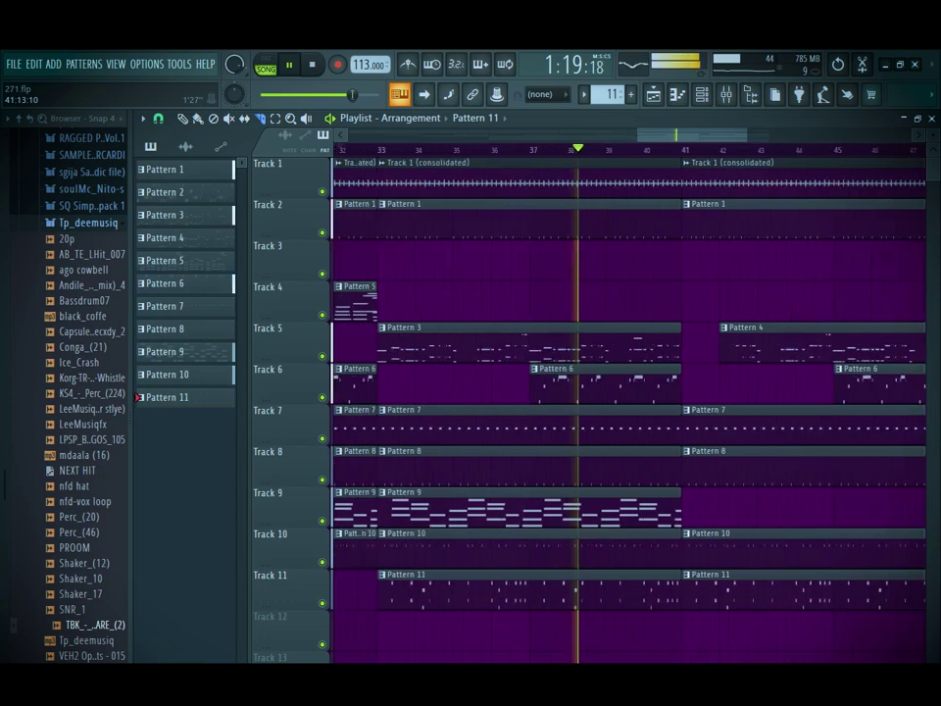
pyautogui.moveTo(695, 162); pyautogui.dragTo(695, 294)
pyautogui.moveTo(724, 162); pyautogui.dragTo(722, 244)
pyautogui.hotkey('ctrl', 'z')
pyautogui.moveTo(736, 159); pyautogui.dragTo(736, 285)
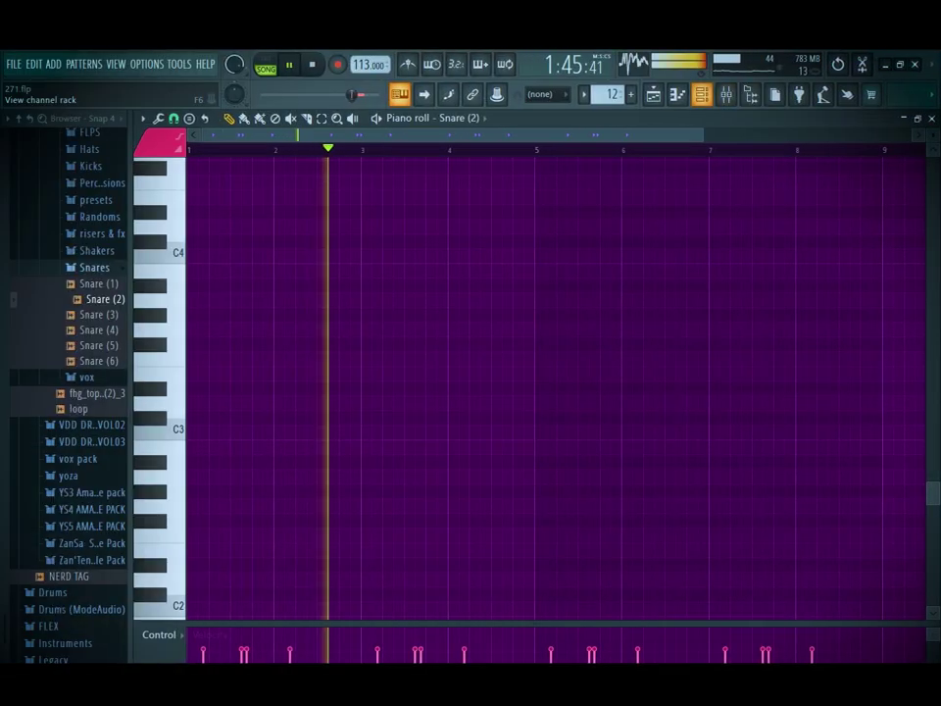
# Find AFRO AGOGO 1 in the Randoms sample folder, audition it and add it as a new channel below Snare (2)
pyautogui.press('F6')
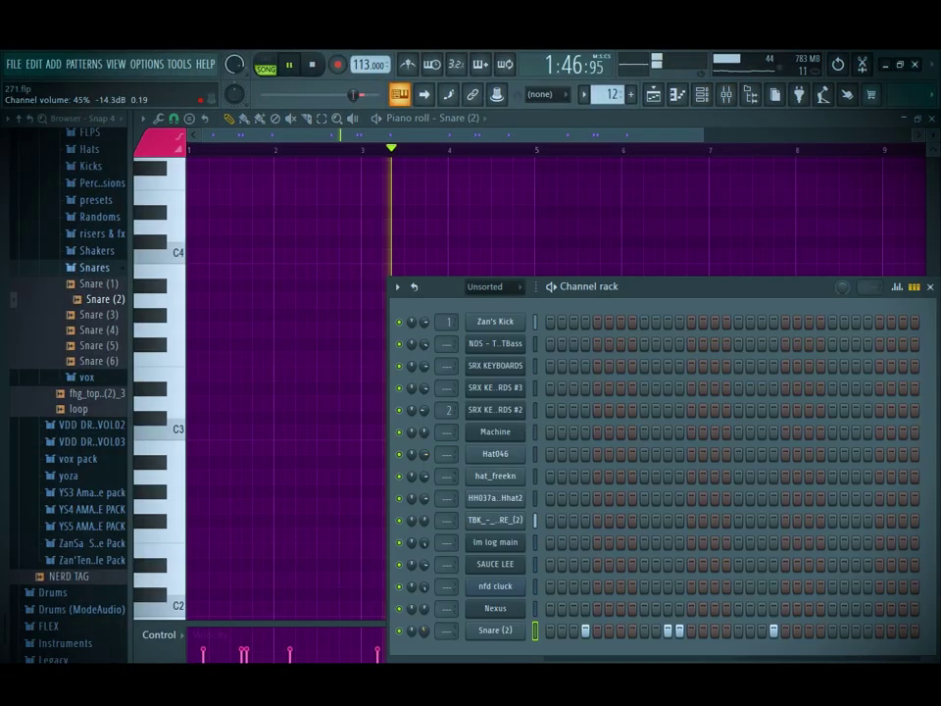
pyautogui.click(95, 268)
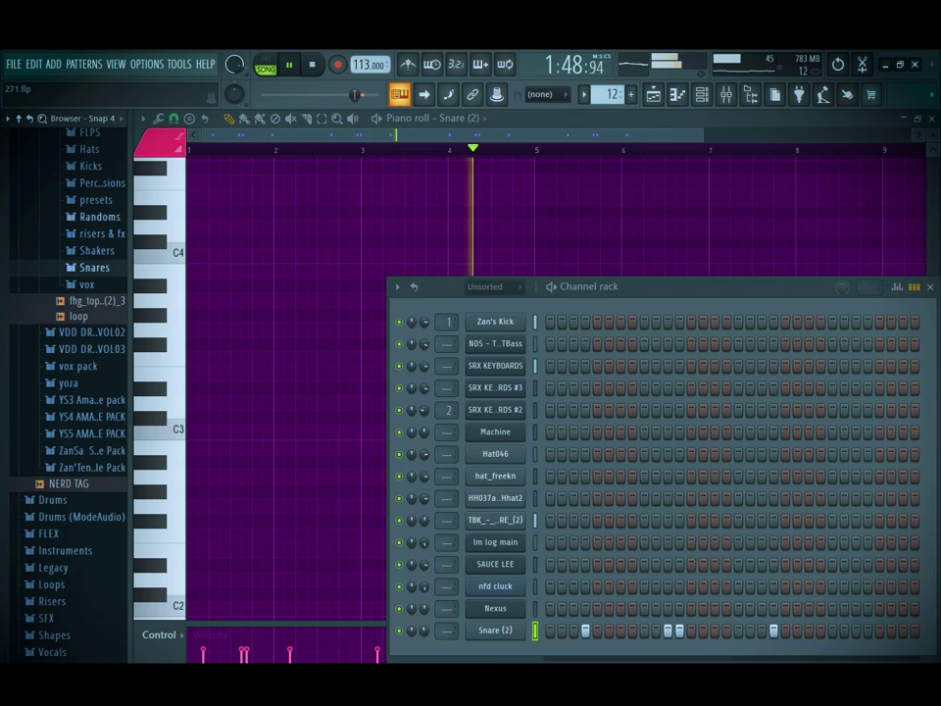
pyautogui.click(100, 217)
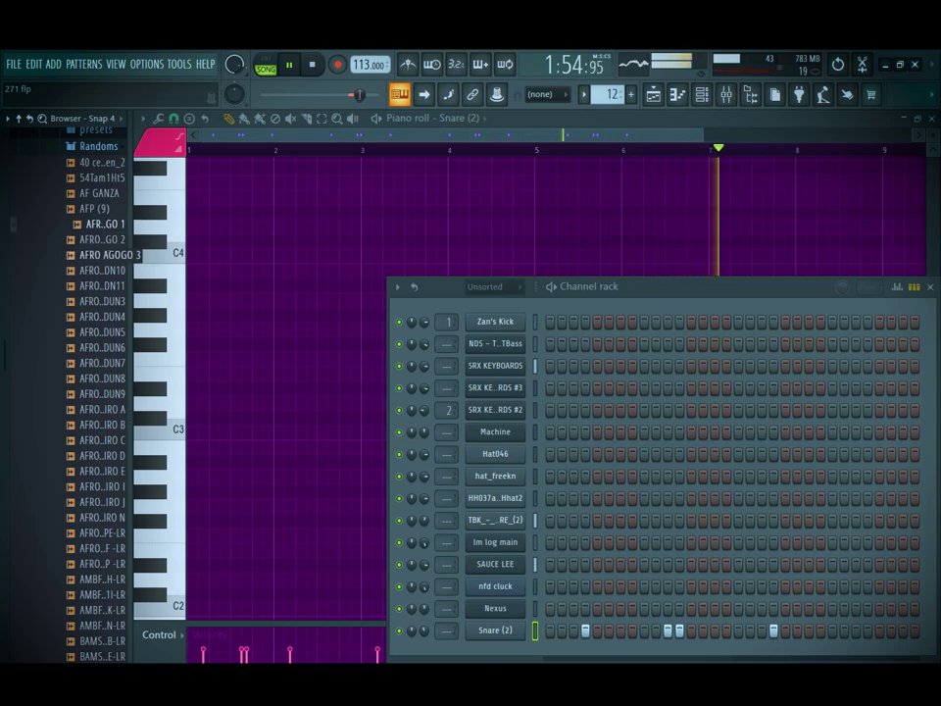
pyautogui.click(105, 224)
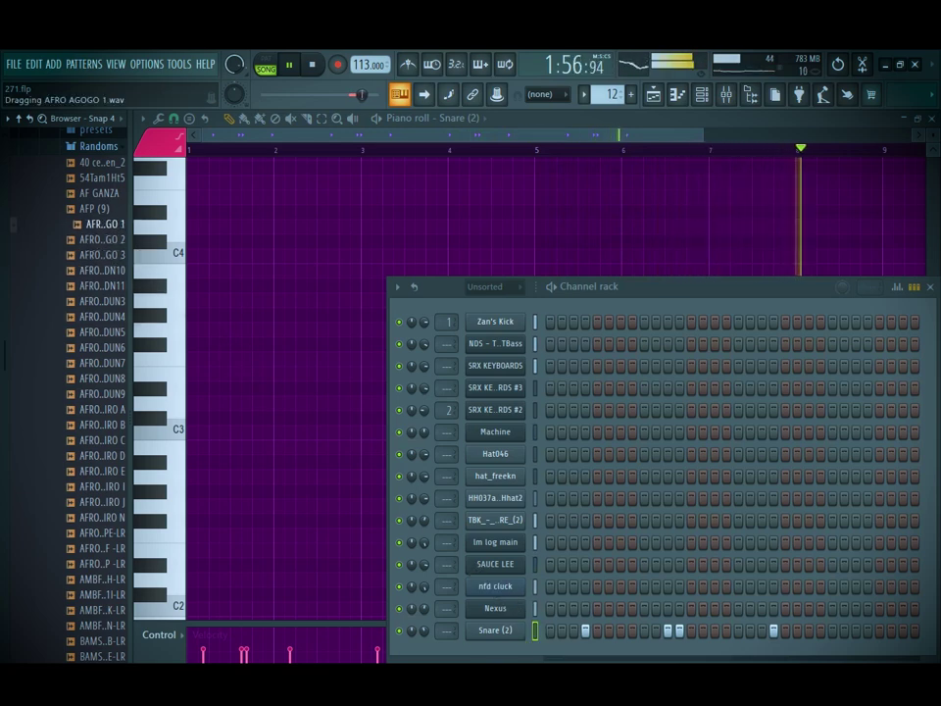
pyautogui.moveTo(105, 224); pyautogui.dragTo(495, 649)
# Try different step placements for AFRO AGOGO 1 against the playing beat and settle on steps 11 and 13
pyautogui.rightClick(519, 652)
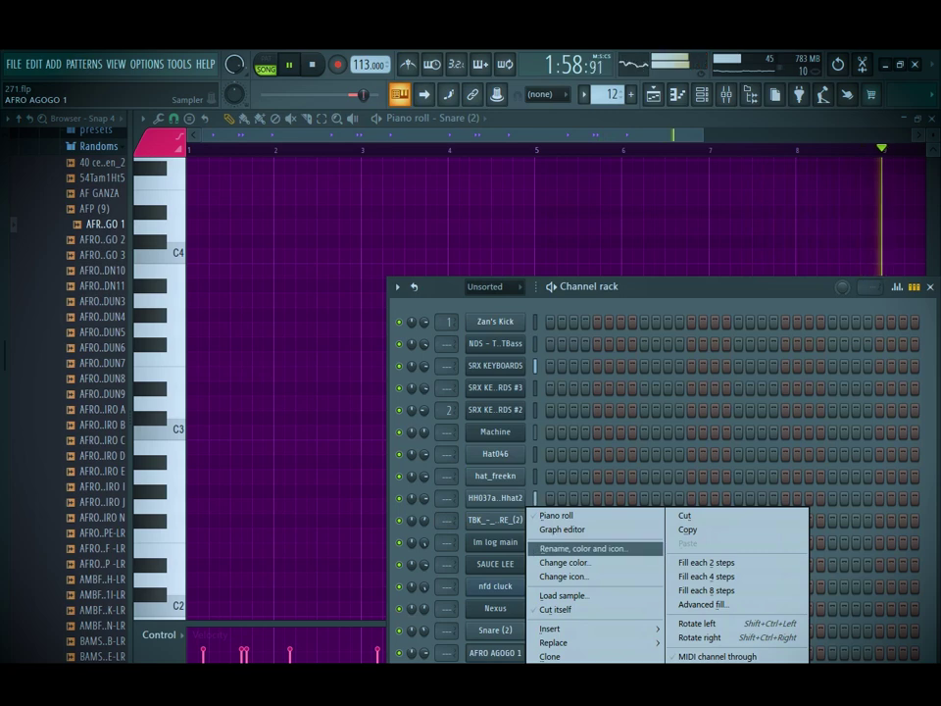
pyautogui.click(578, 530)
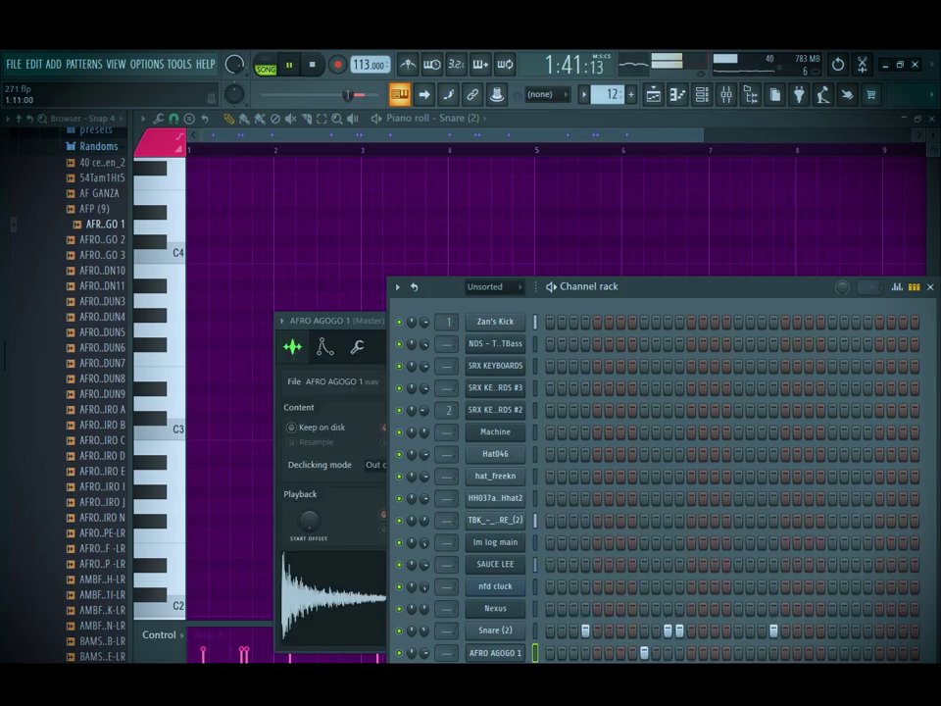
pyautogui.rightClick(521, 652)
pyautogui.click(508, 652)
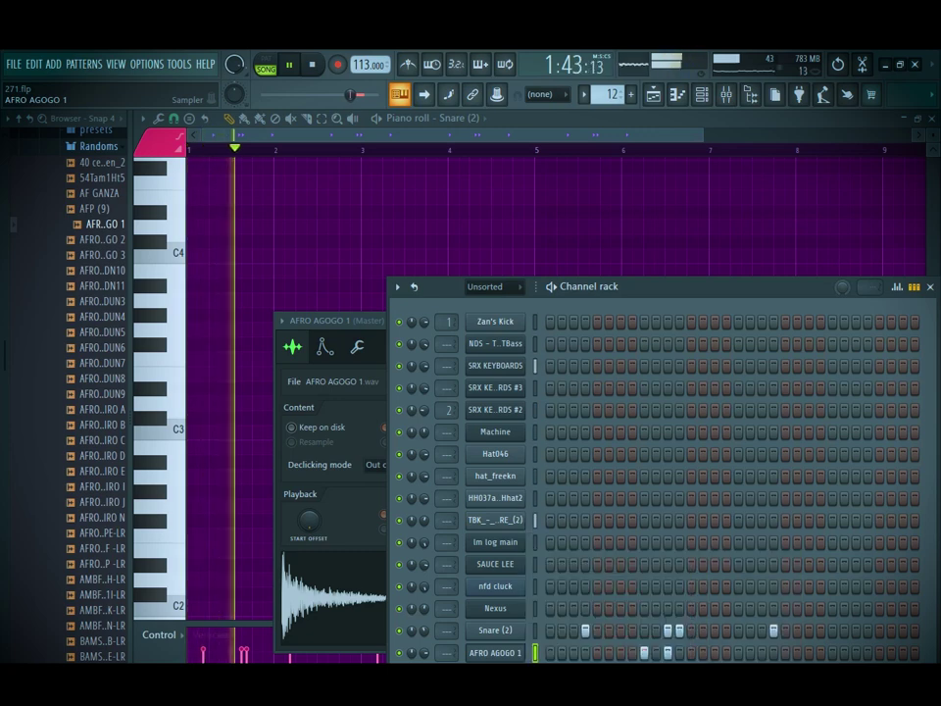
pyautogui.click(508, 652)
pyautogui.press('space')
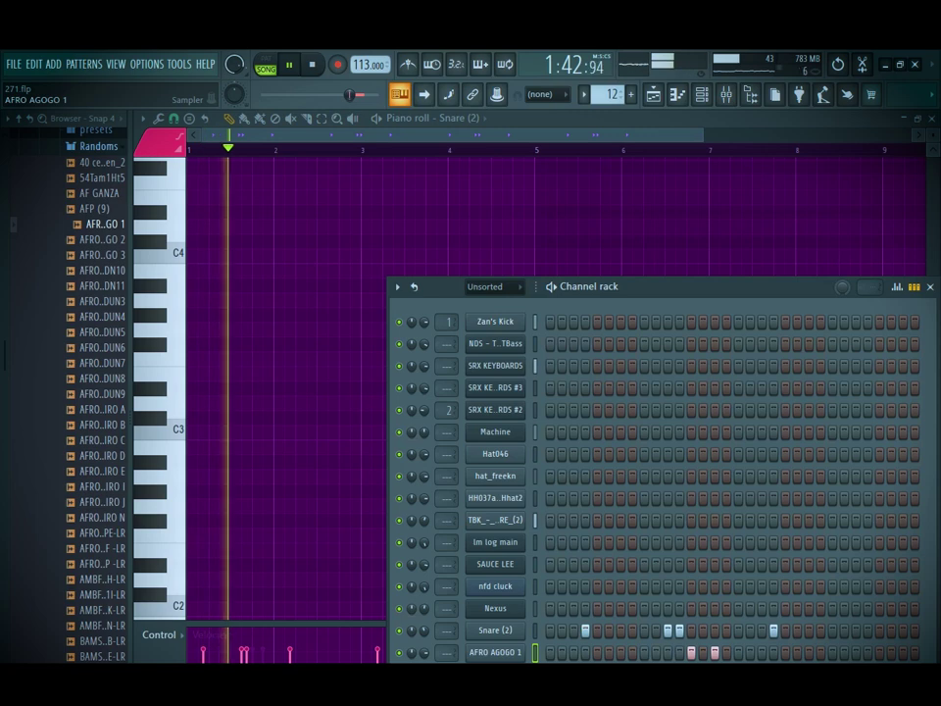
pyautogui.press('space')
pyautogui.press('space')
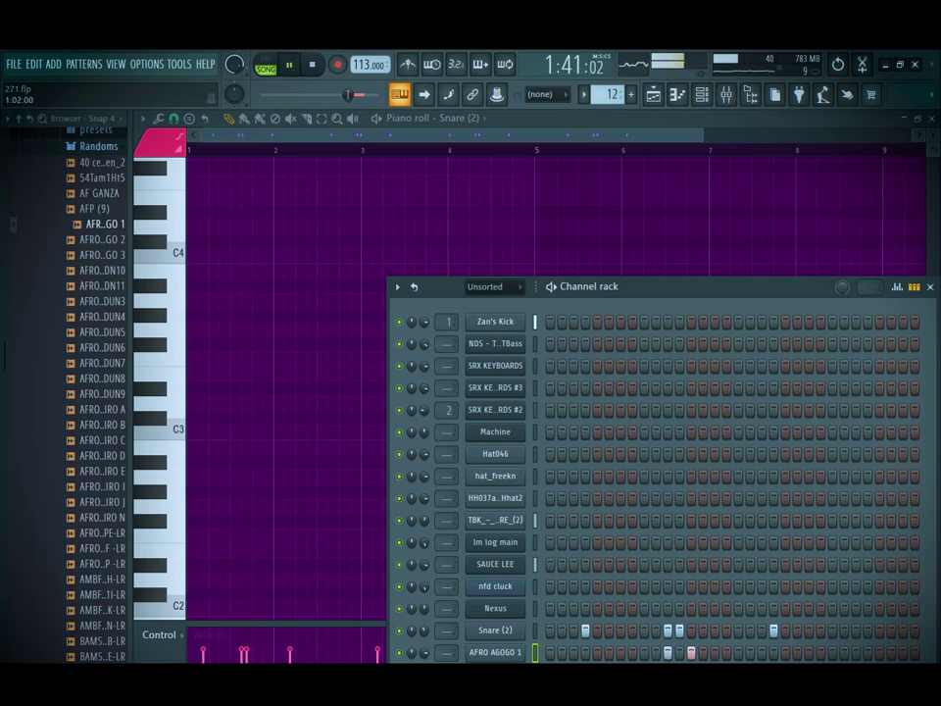
# Set AFRO AGOGO 1's time-stretching mode to Stretch, raise its stretch pitch and close the sampler settings
pyautogui.click(495, 653)
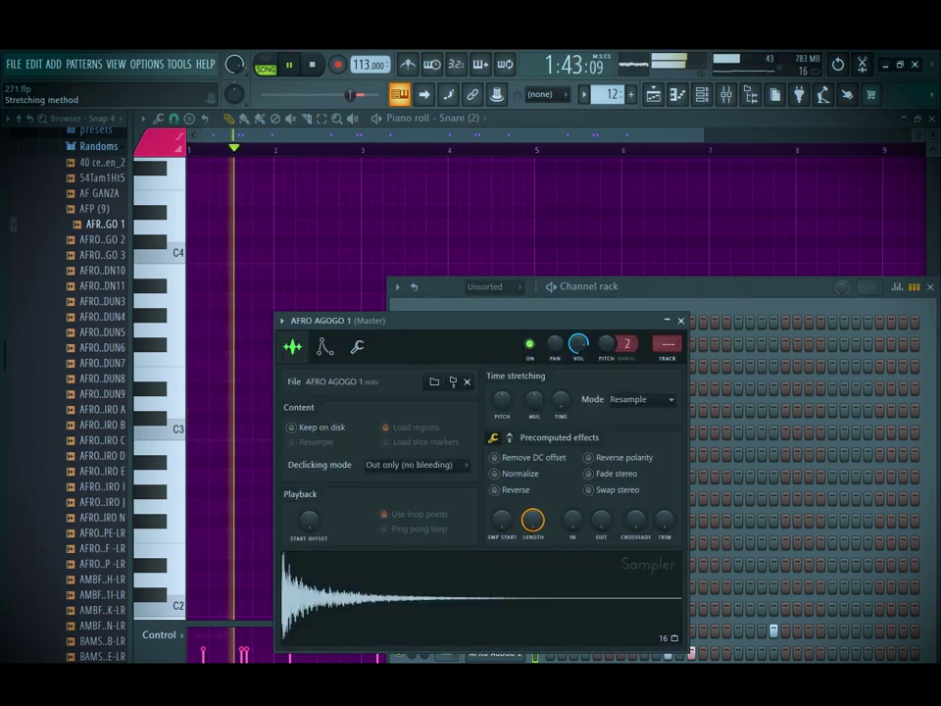
pyautogui.click(642, 399)
pyautogui.click(627, 441)
pyautogui.press('space')
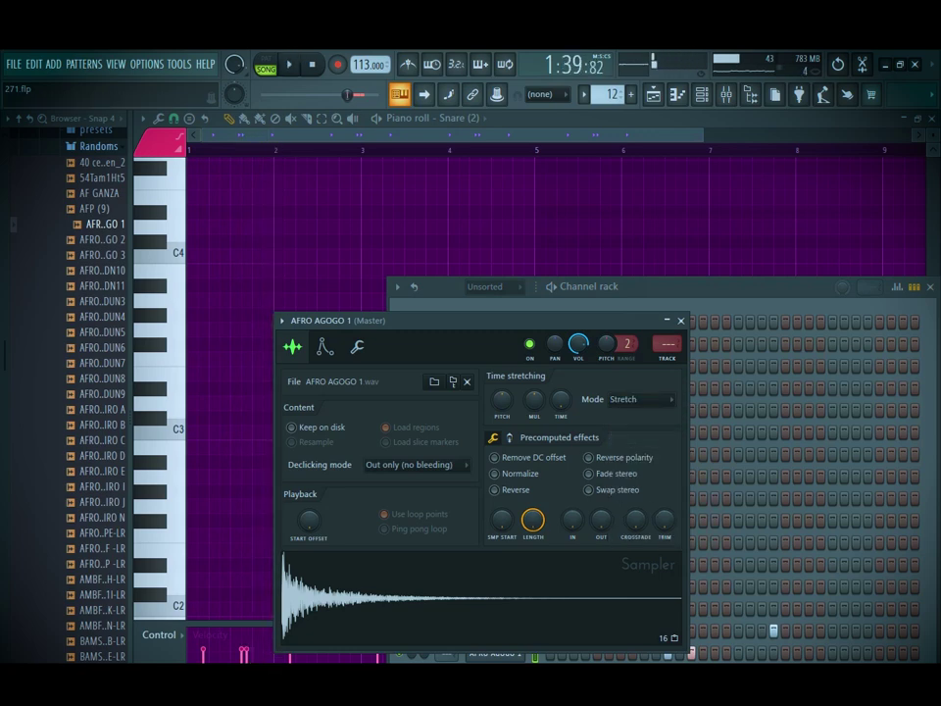
pyautogui.click(642, 399)
pyautogui.click(627, 441)
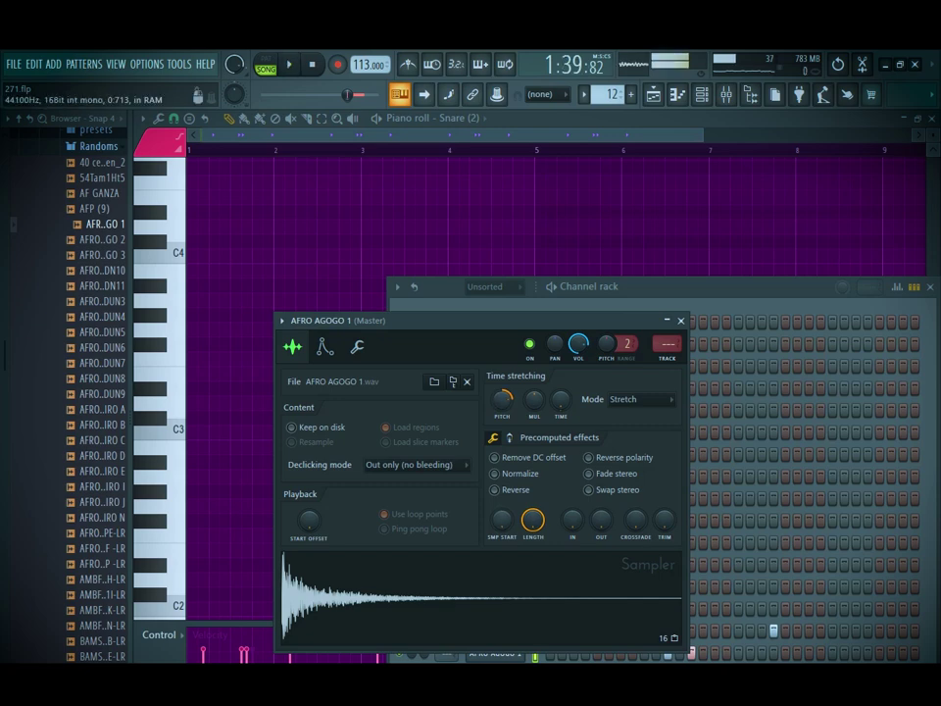
pyautogui.click(681, 321)
# Repeat AFRO AGOGO 1's two hits in every bar through bar 8 in its piano roll and save the project
pyautogui.rightClick(498, 653)
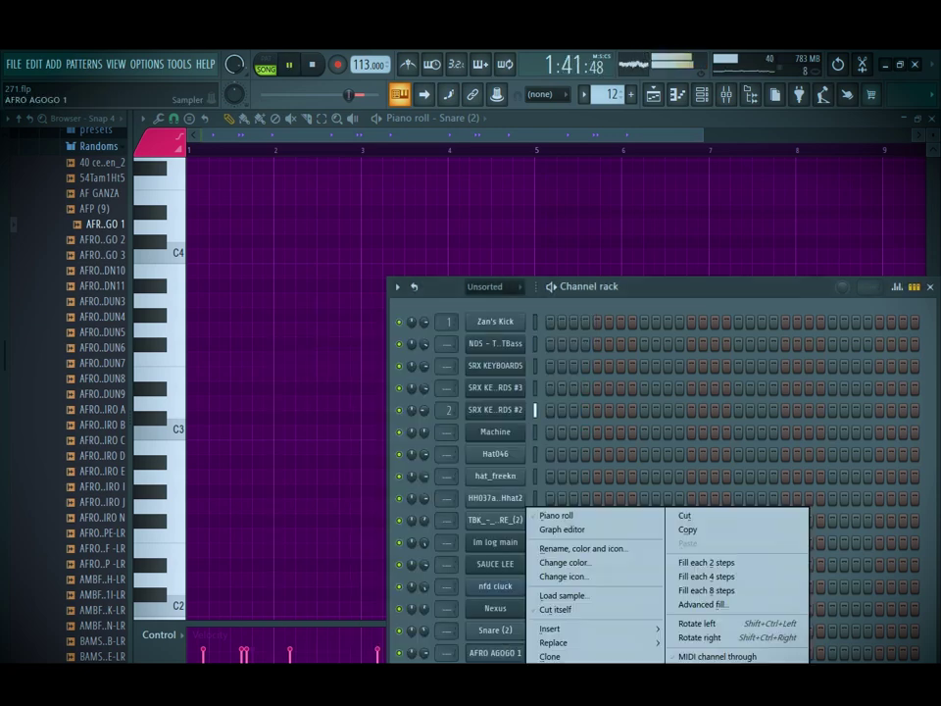
pyautogui.click(557, 515)
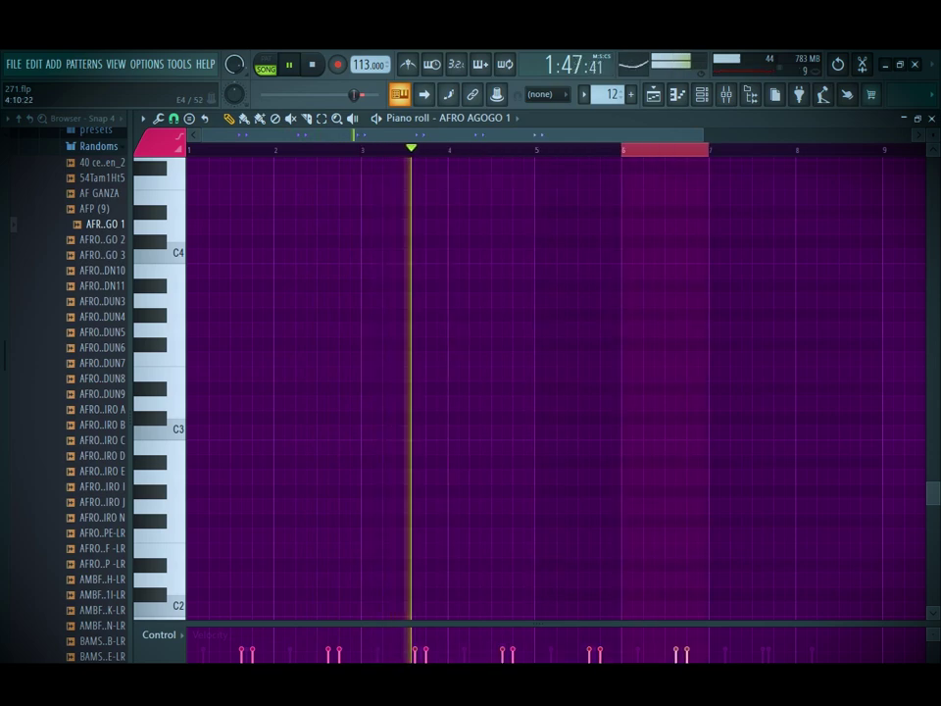
pyautogui.press('F6')
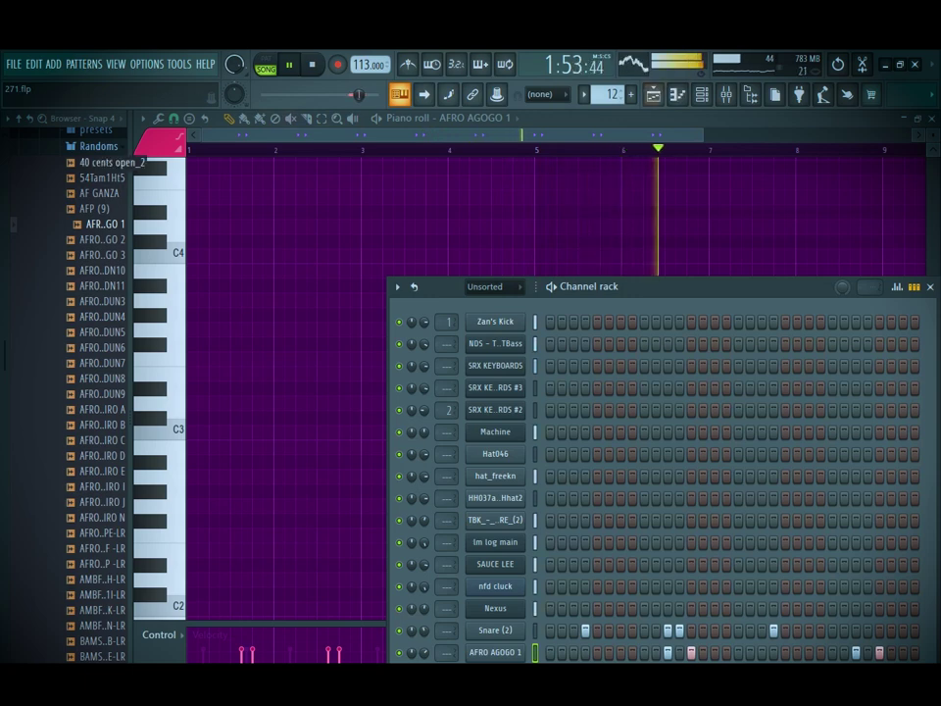
pyautogui.hotkey('ctrl', 's')
# Audition more Afro percussion samples from the Randoms folder
pyautogui.click(99, 146)
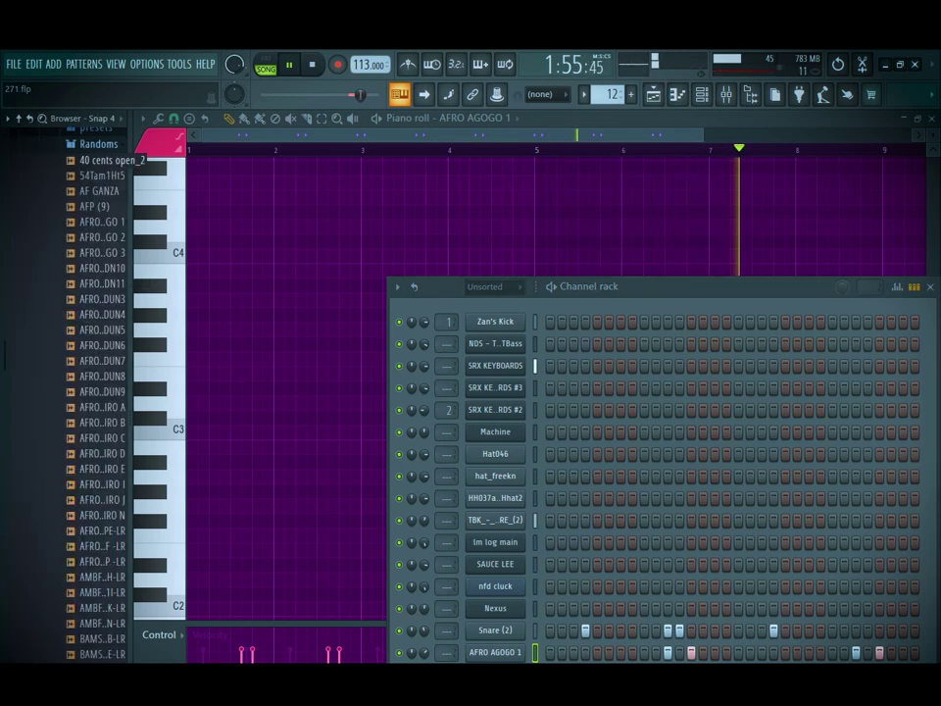
pyautogui.click(102, 348)
pyautogui.click(102, 333)
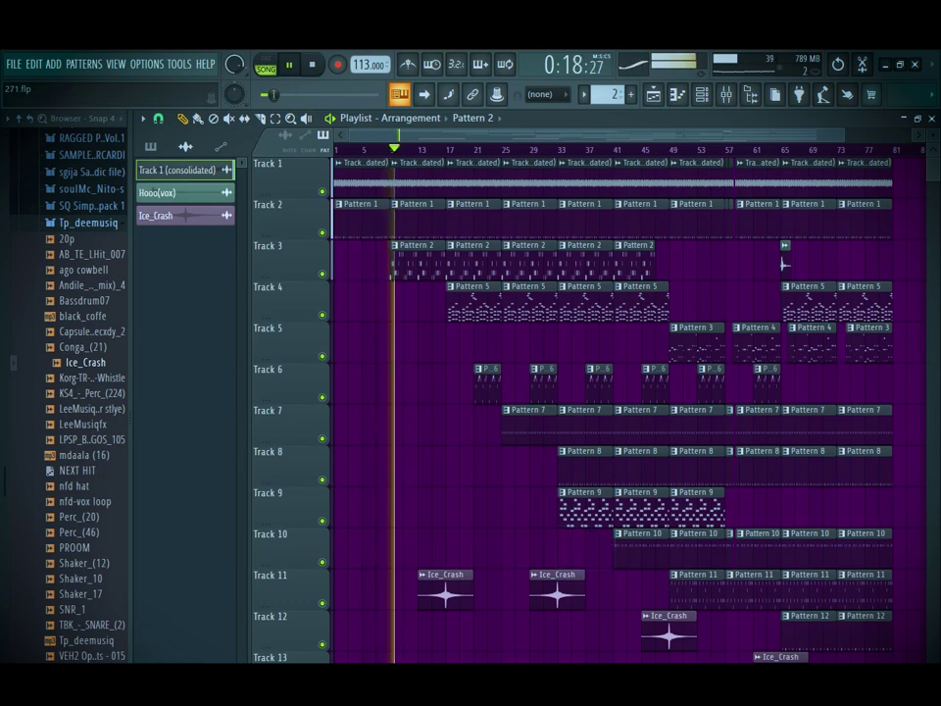
# Check the sample settings of the first Ice_Crash clip on Track 11, close them and save the project
pyautogui.doubleClick(446, 593)
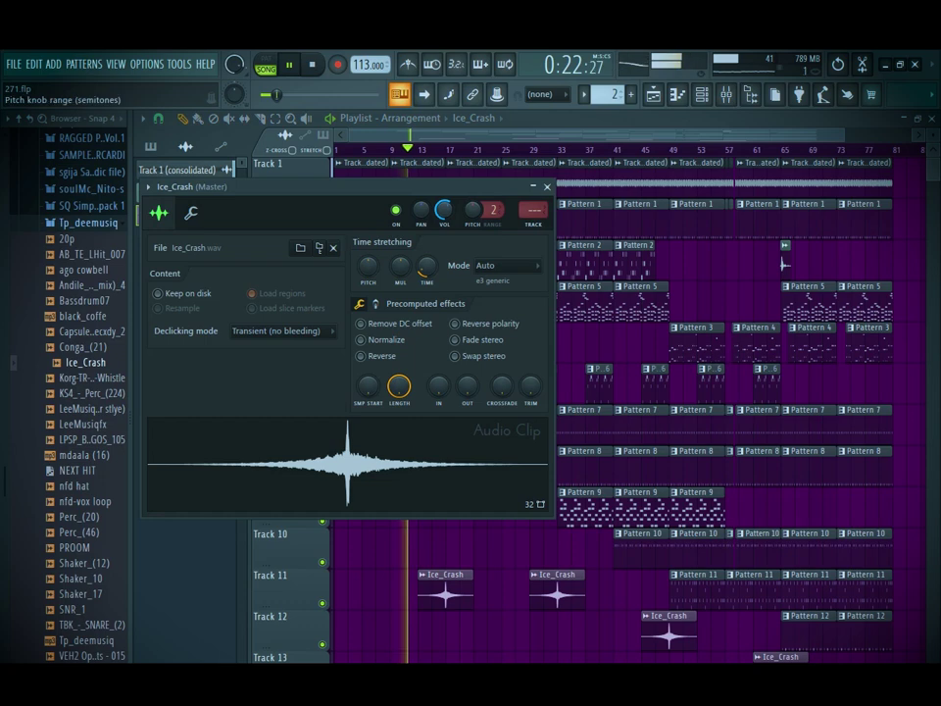
pyautogui.click(547, 186)
pyautogui.hotkey('ctrl', 's')
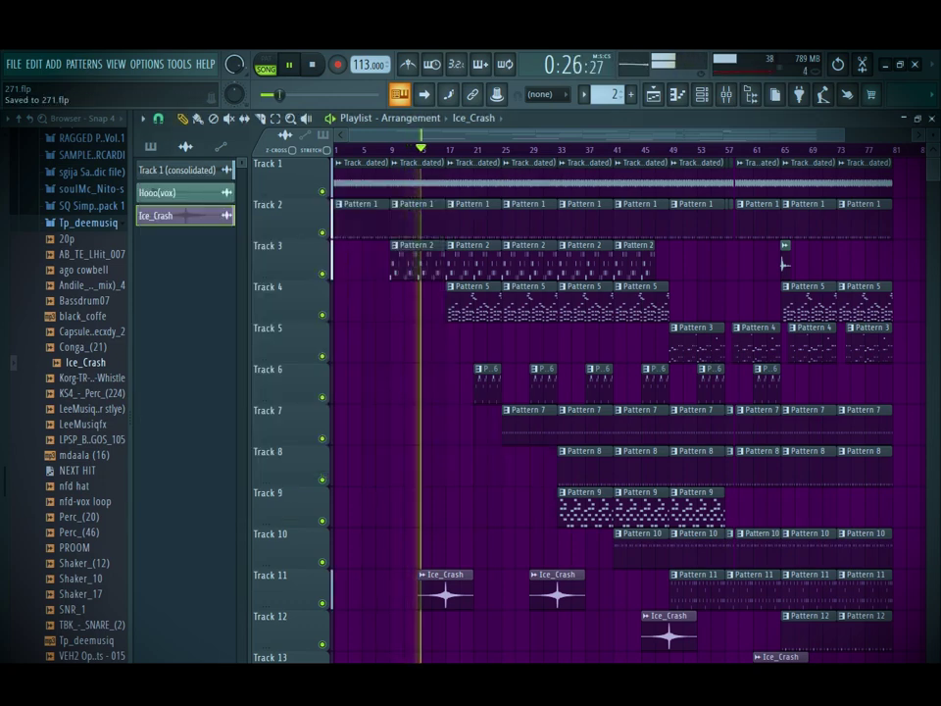